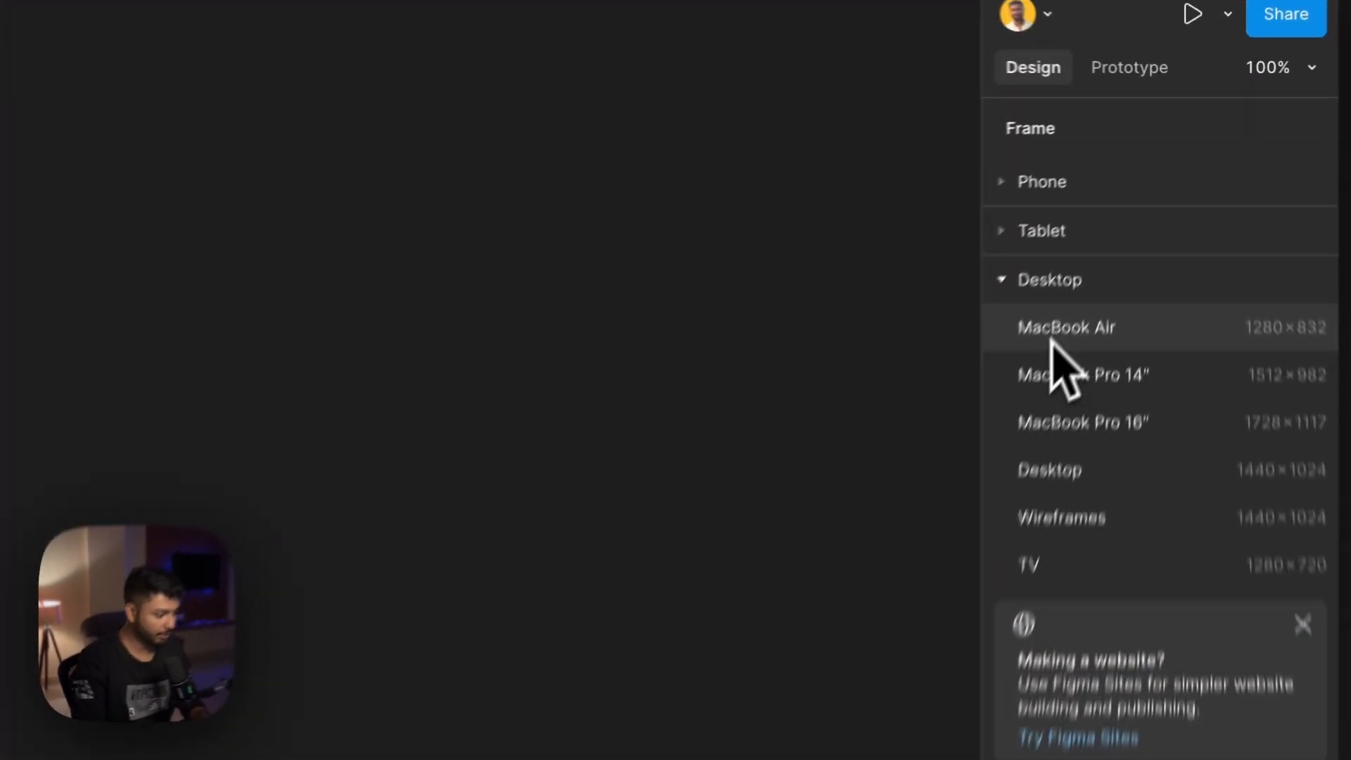
# Step: Create a 1280 × 832 frame from the MacBook Air desktop preset
pyautogui.click(1126, 232)
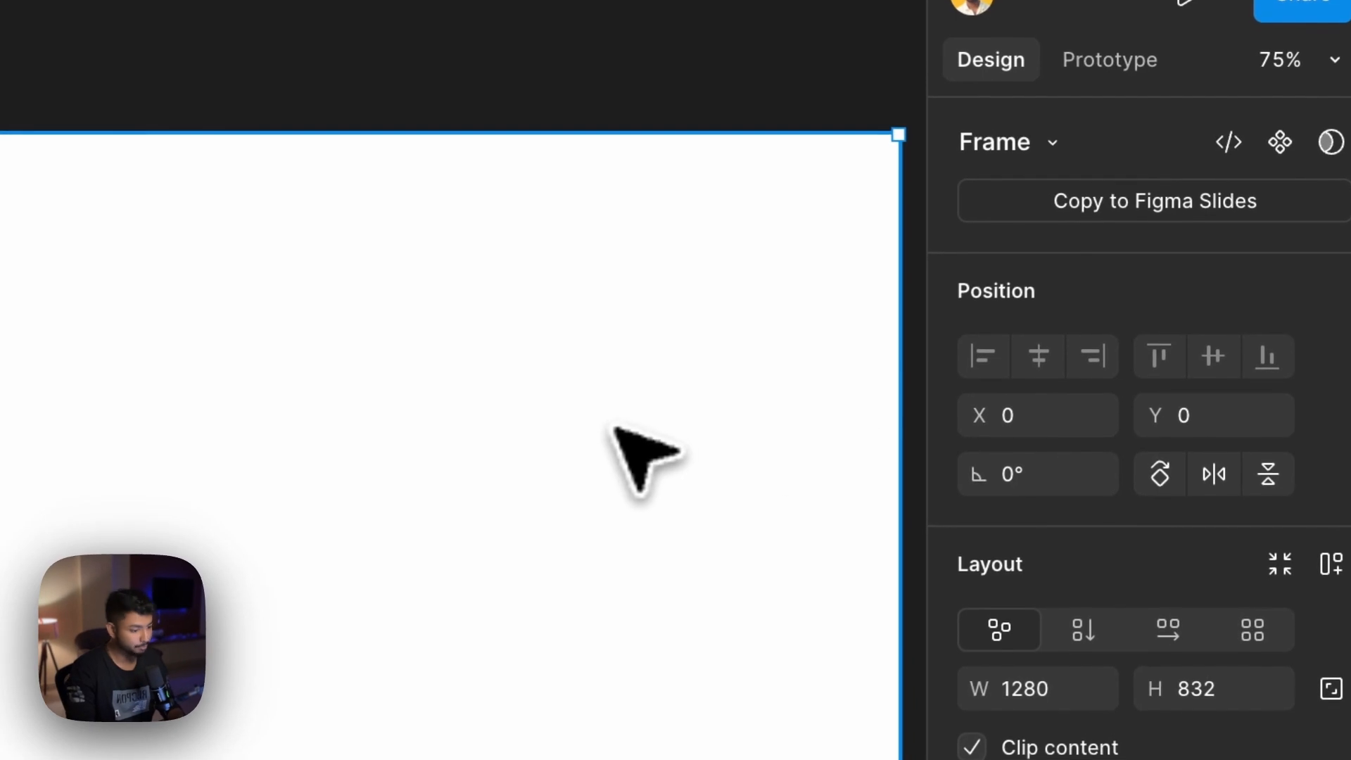
pyautogui.scroll(-3, 612, 428)
pyautogui.hscroll(2, 614, 429)
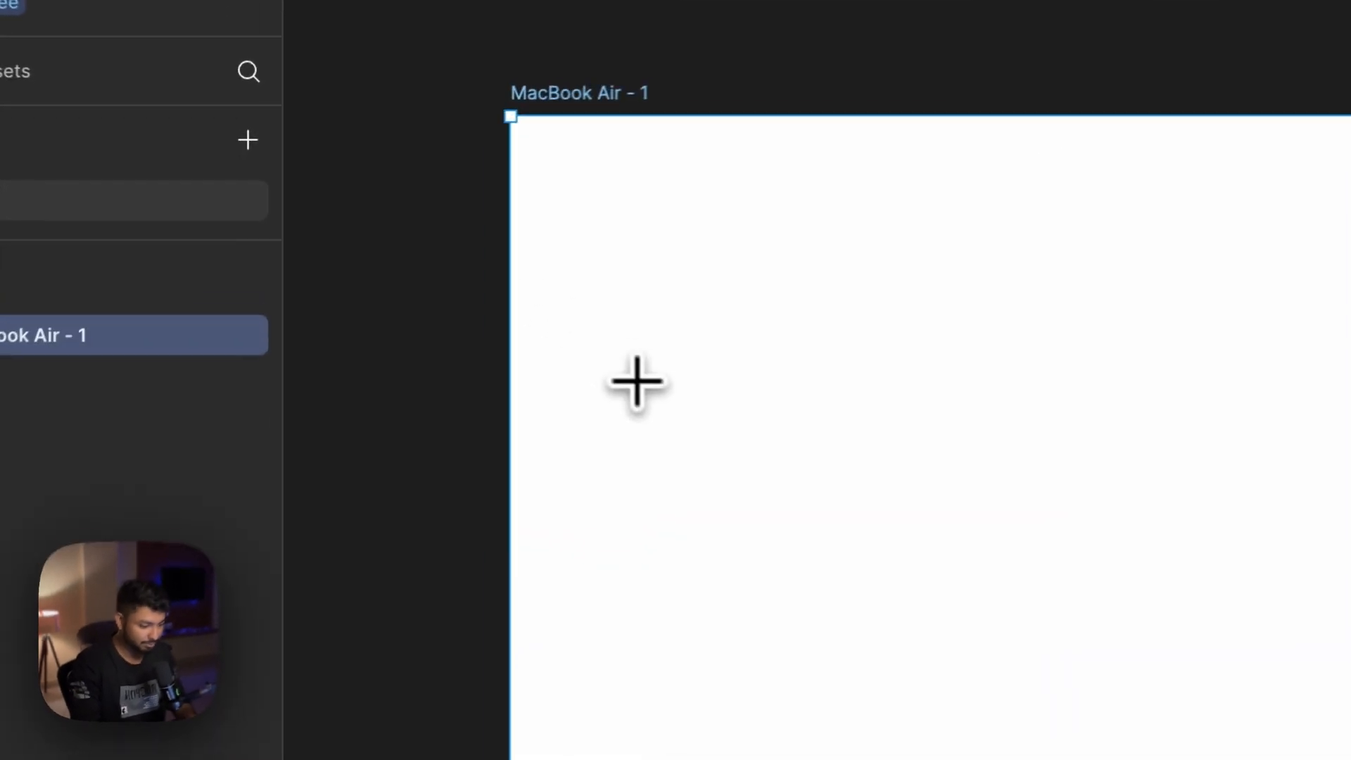
# Step: Add a two-line text reading "YOUR TIME" and "IS TICKING..." in the left part of the MacBook Air frame
pyautogui.click(440, 282)
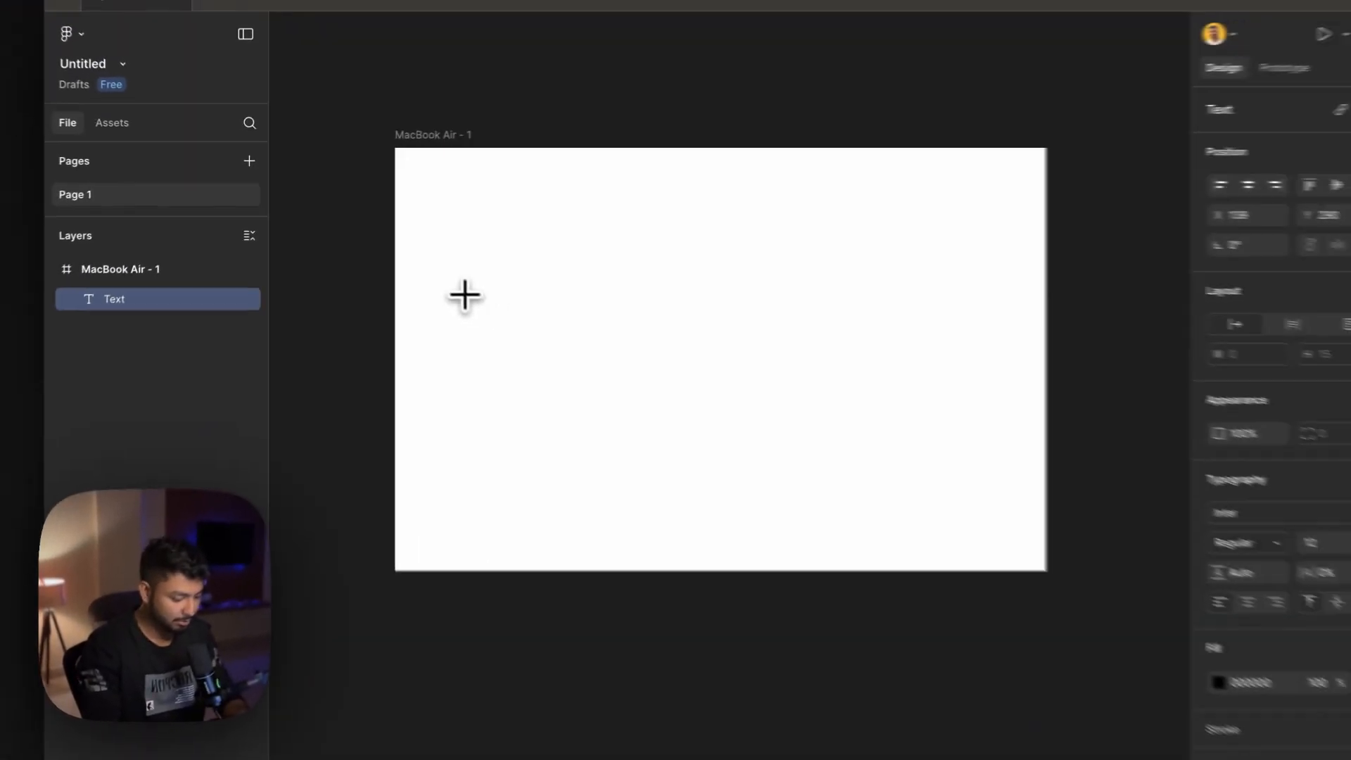
pyautogui.write('YOU')
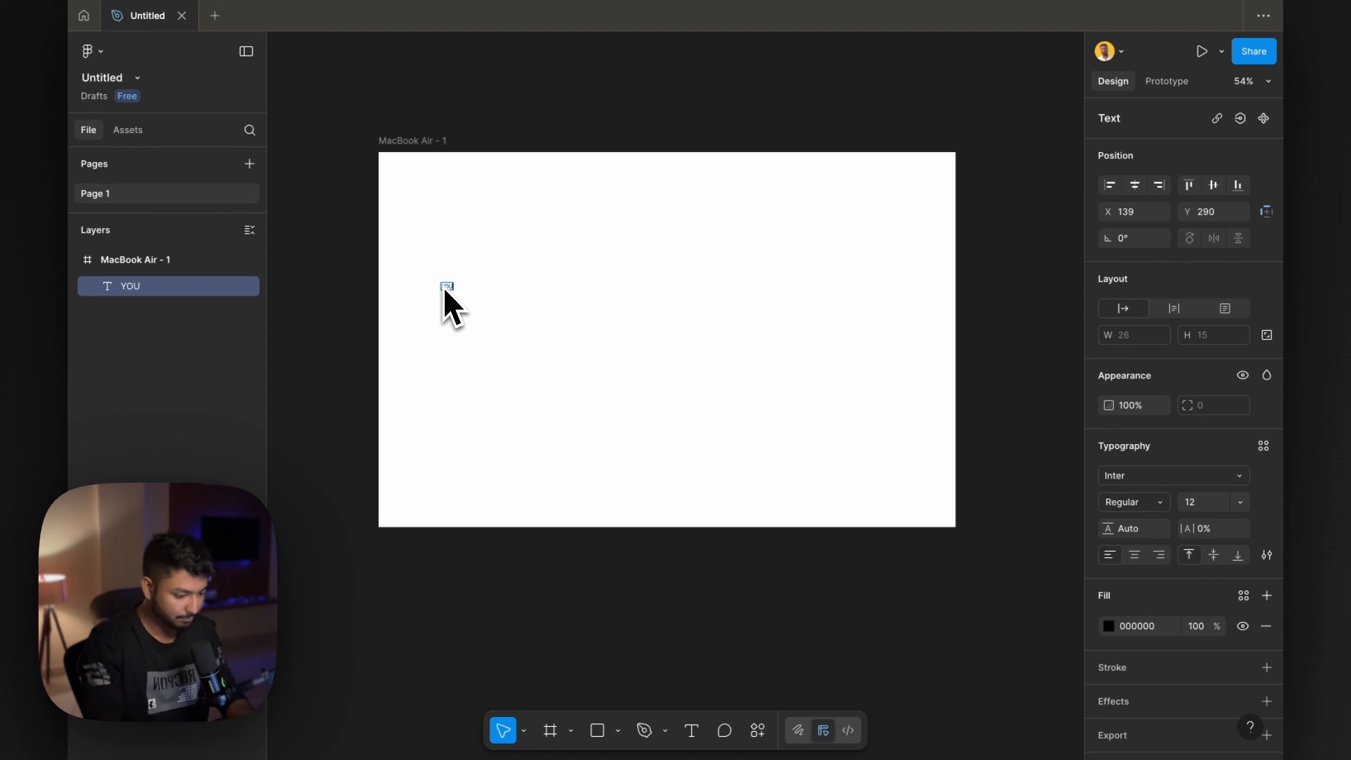
pyautogui.write('R TIME')
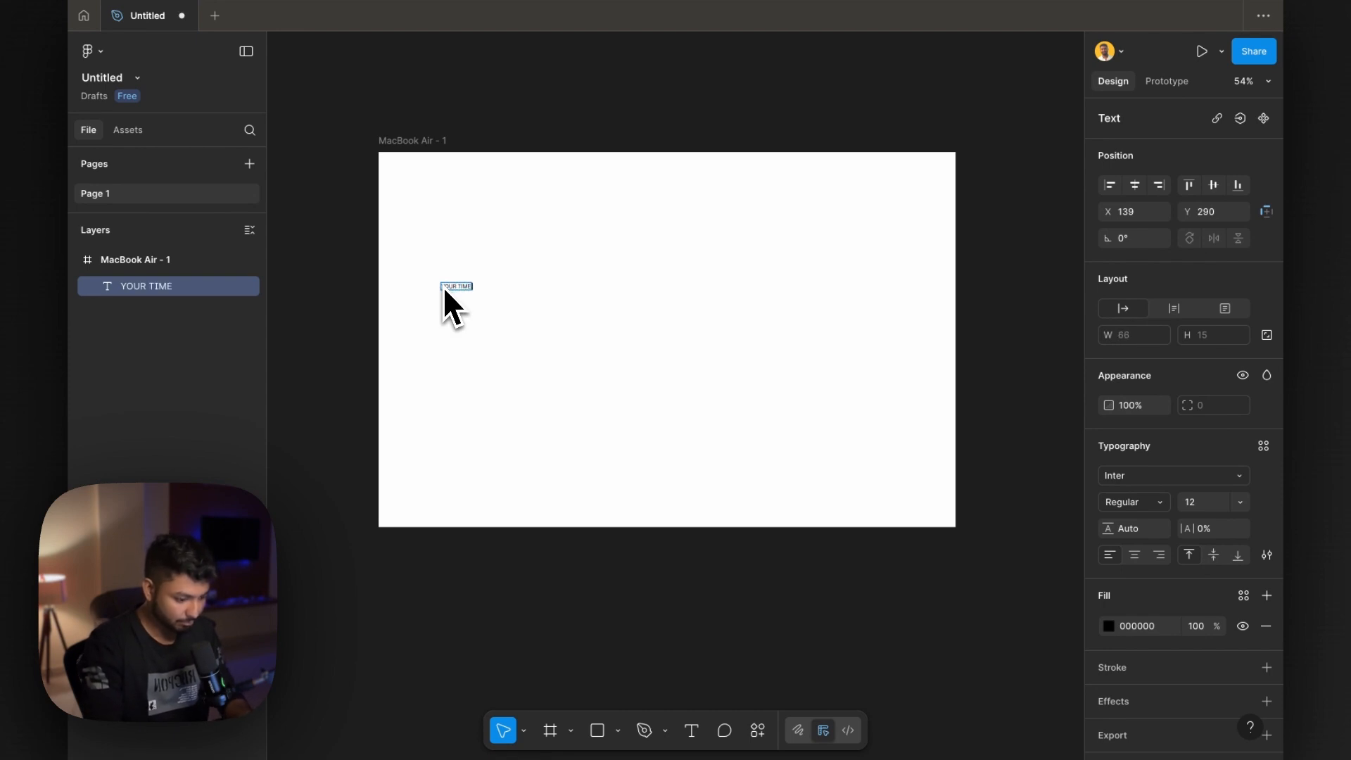
pyautogui.press('Return')
pyautogui.write('IS')
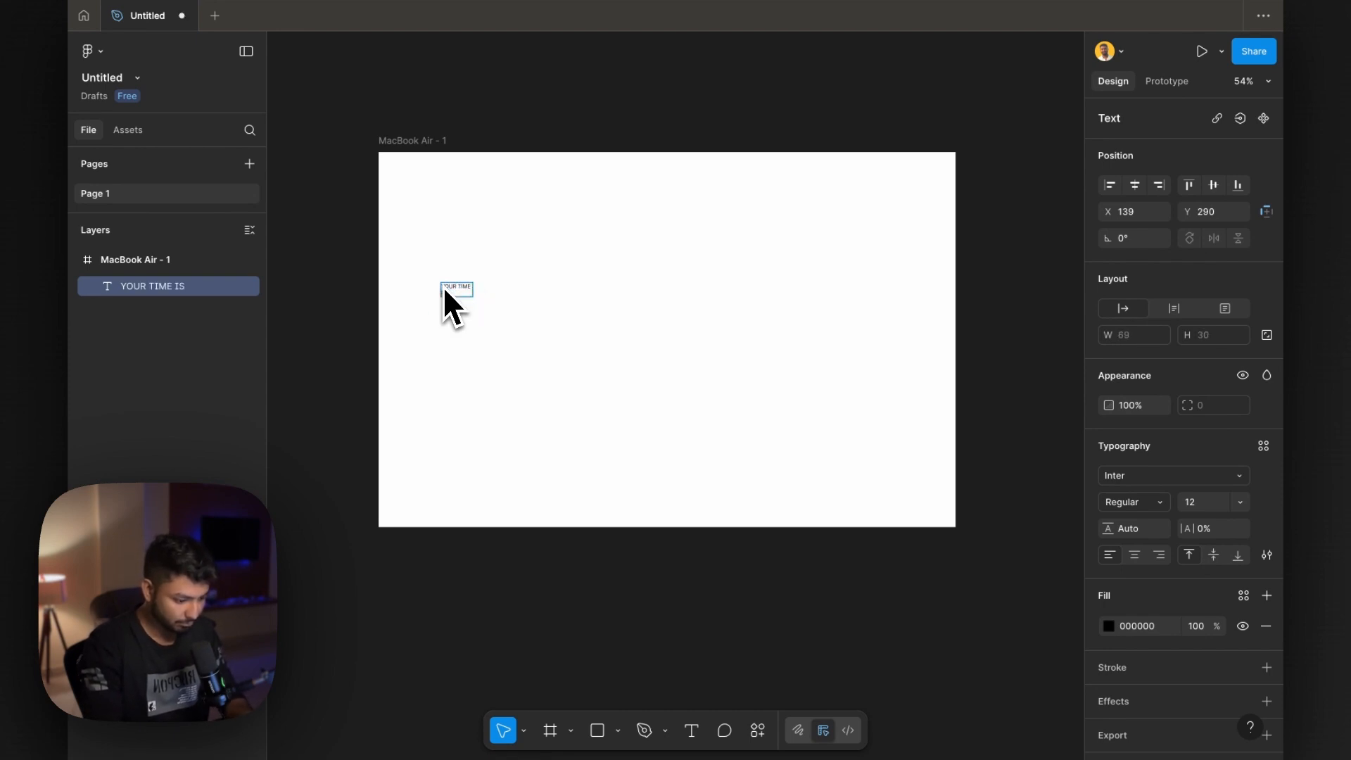
pyautogui.write(' TICKIN')
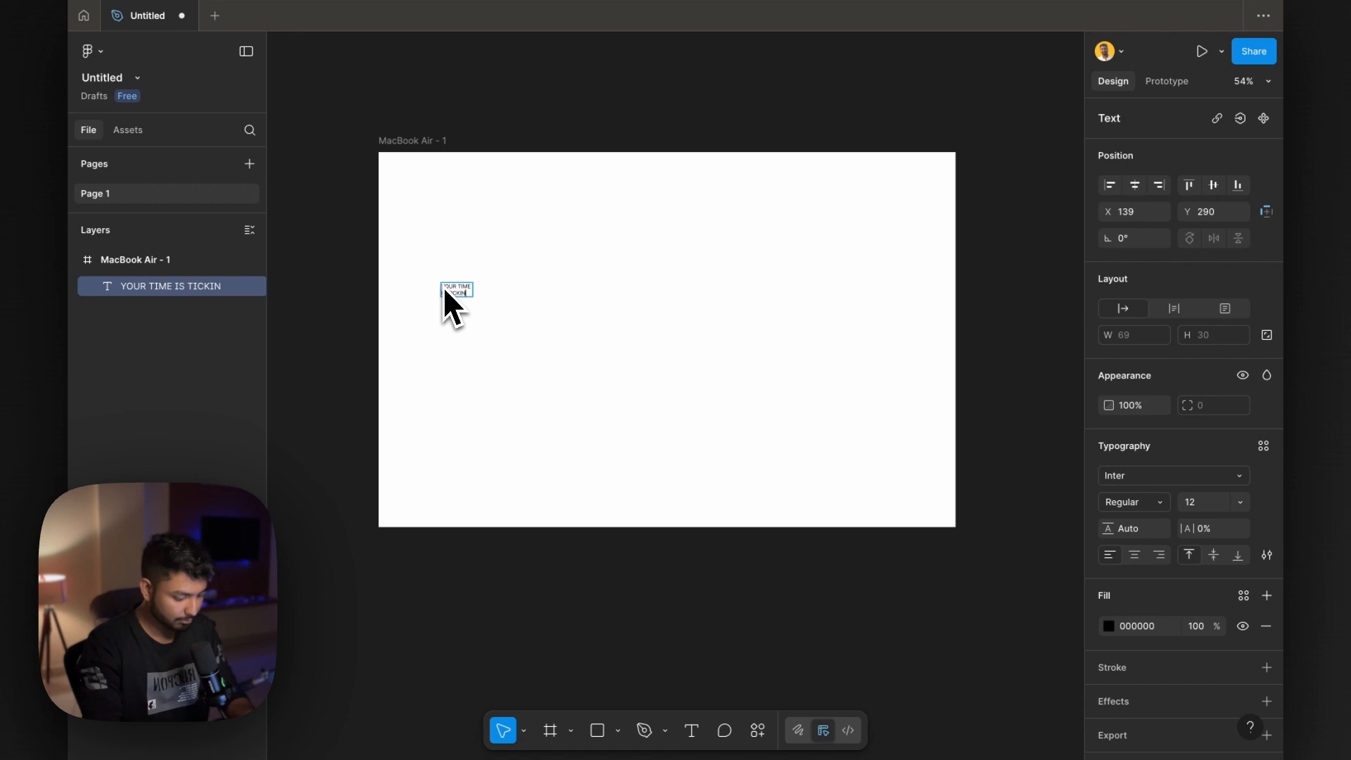
pyautogui.write('G...')
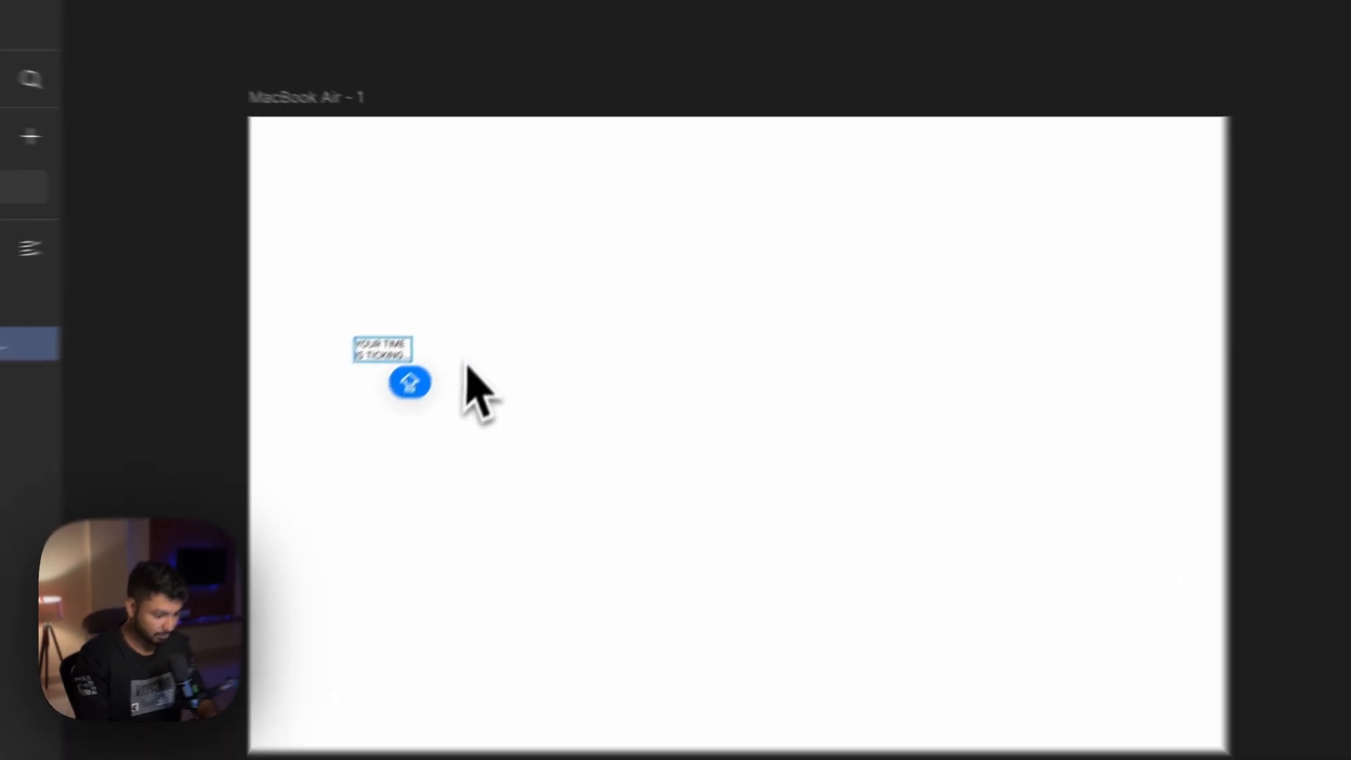
pyautogui.click(508, 299)
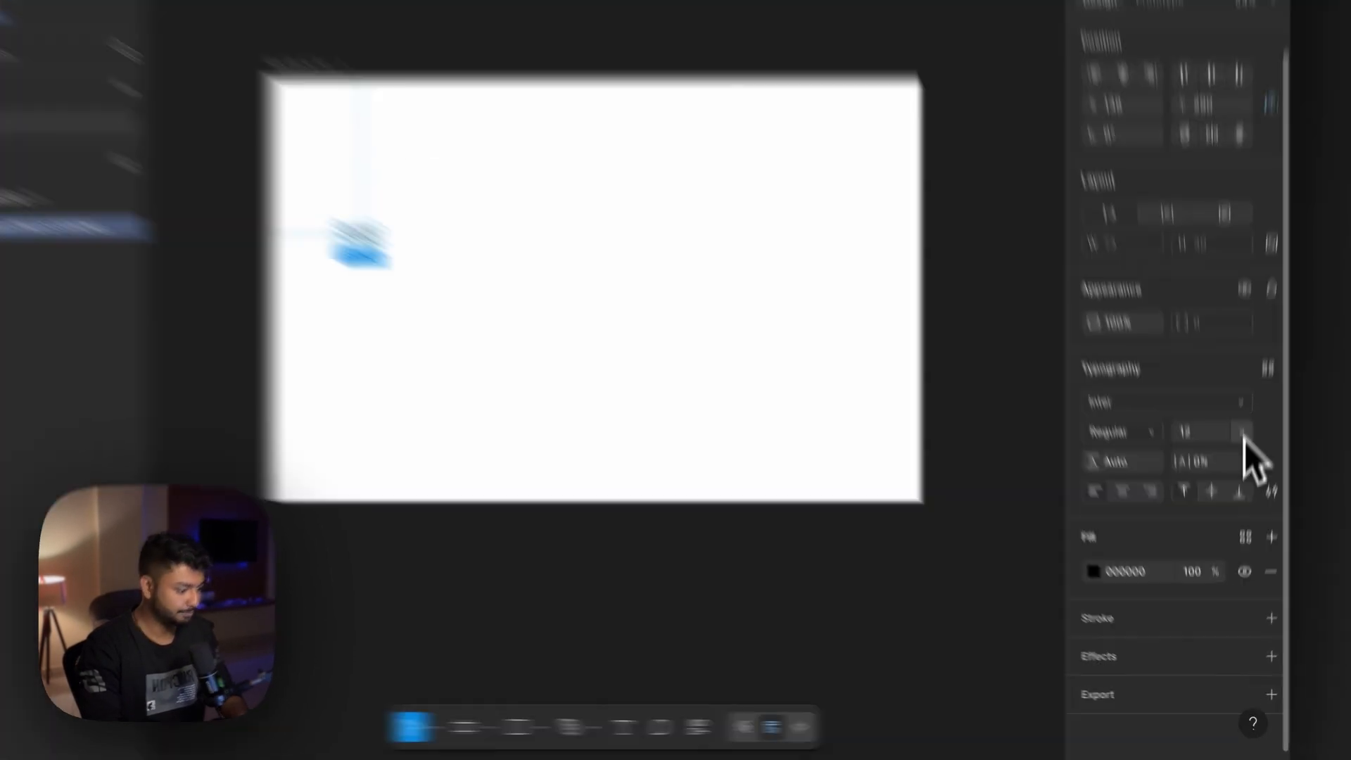
# Step: Set the "YOUR TIME IS TICKING..." text to size 96 in Medium weight and centre it vertically in the frame
pyautogui.click(1240, 469)
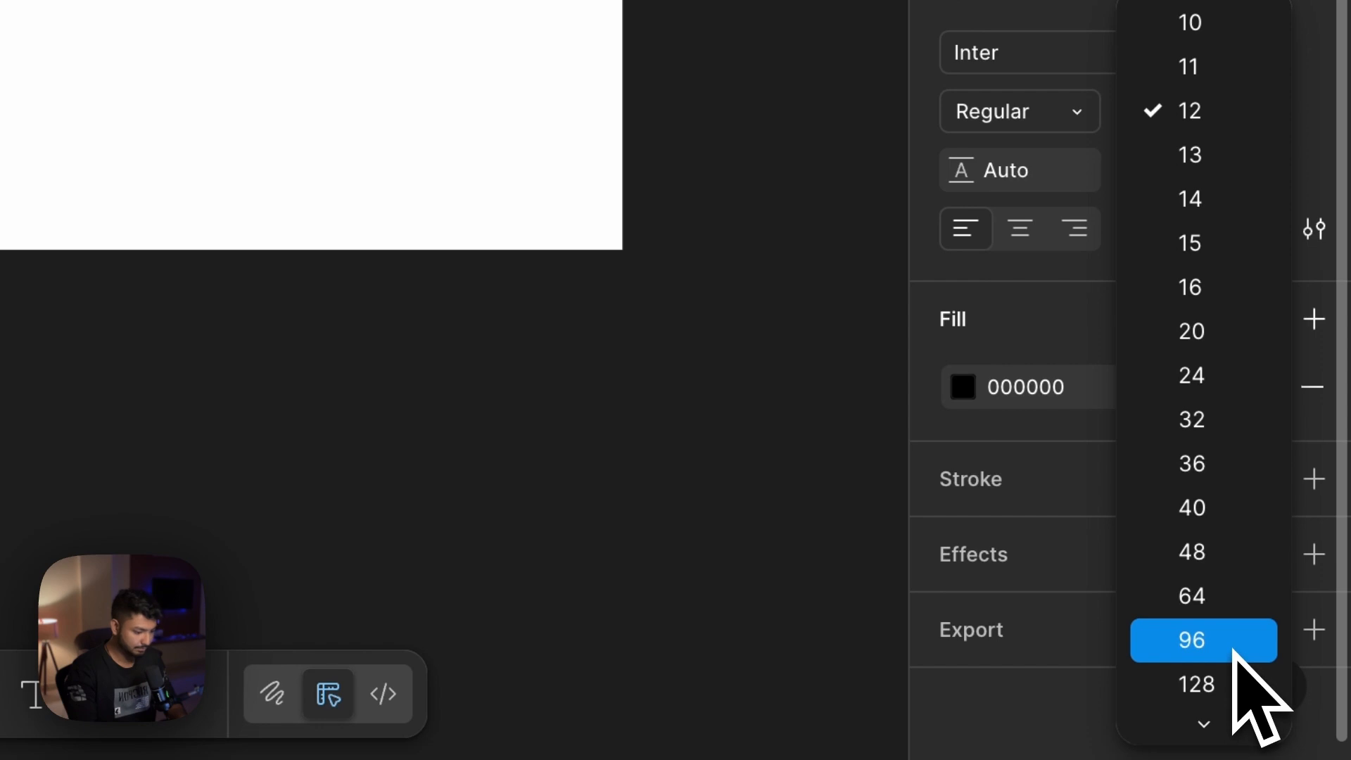
pyautogui.click(1203, 640)
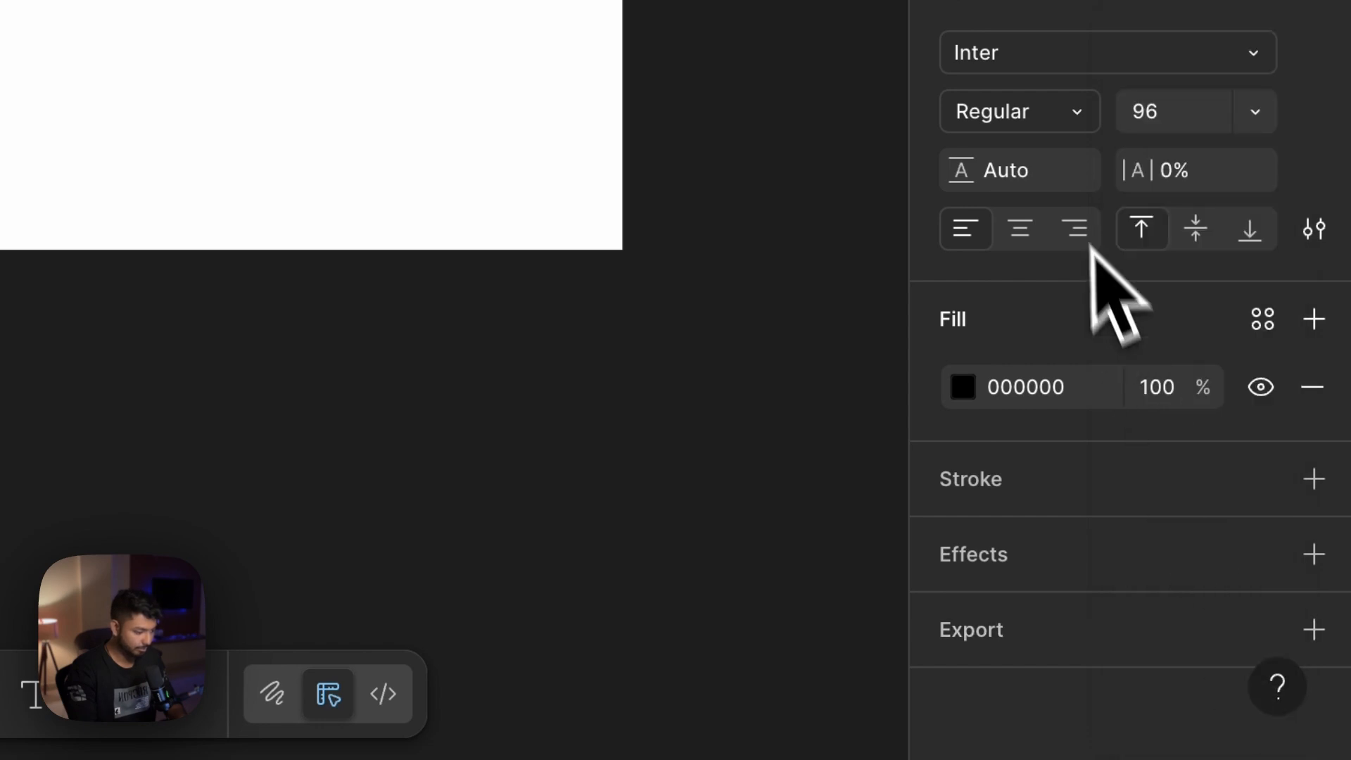
pyautogui.click(1059, 115)
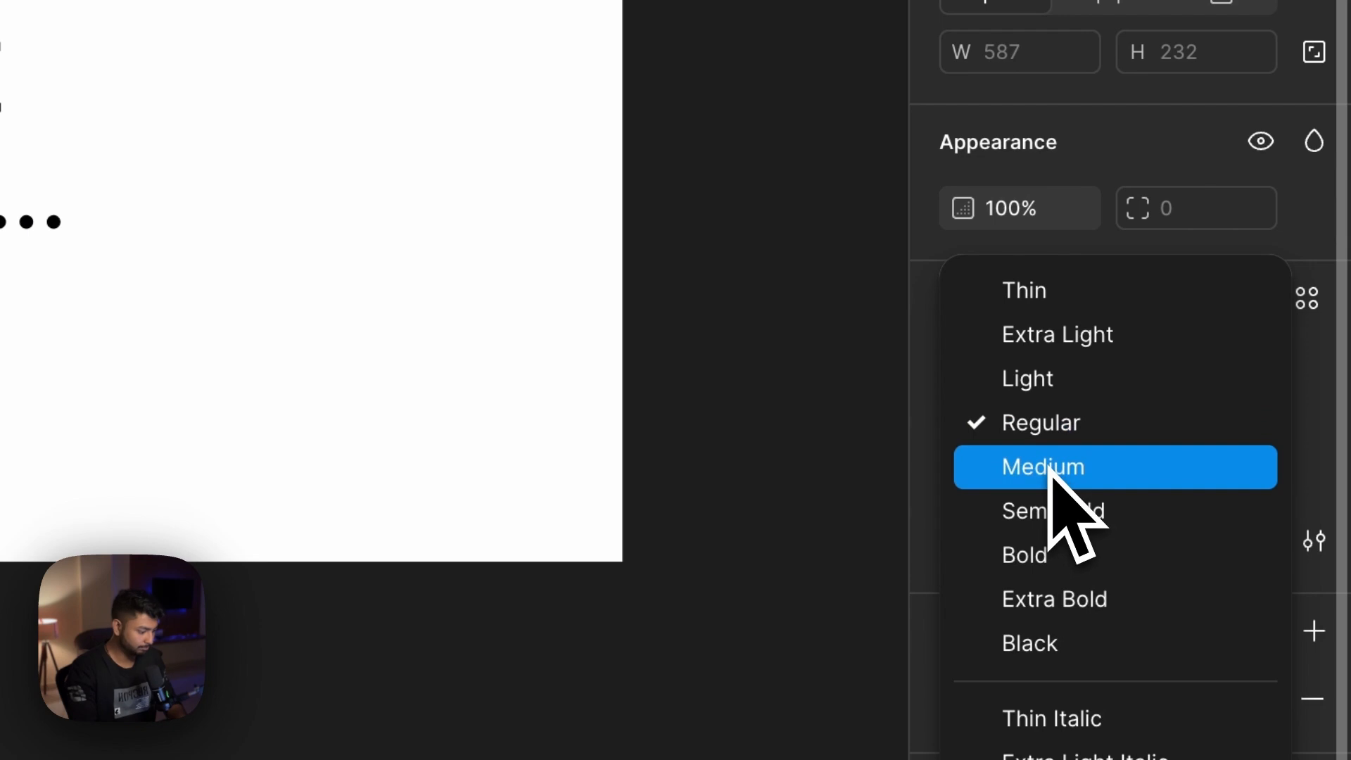
pyautogui.click(1048, 468)
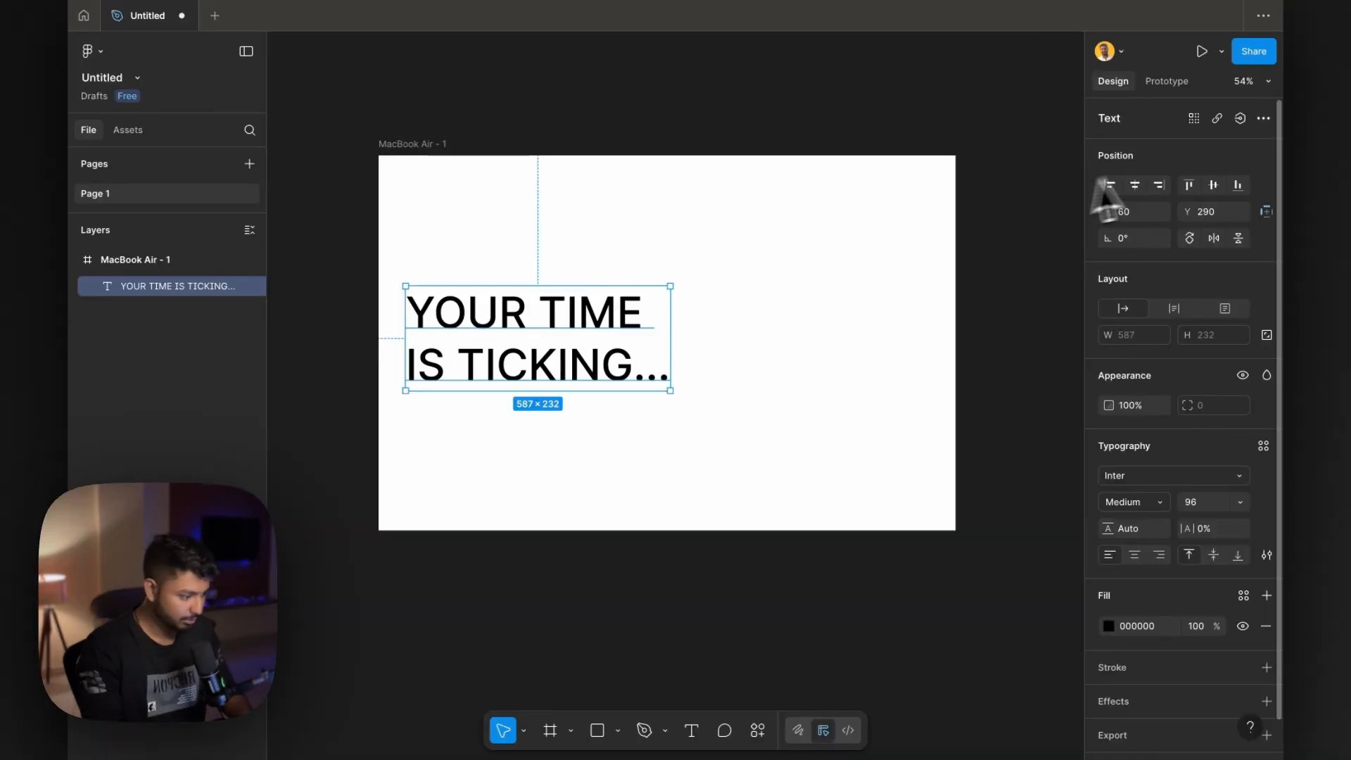
pyautogui.click(1210, 185)
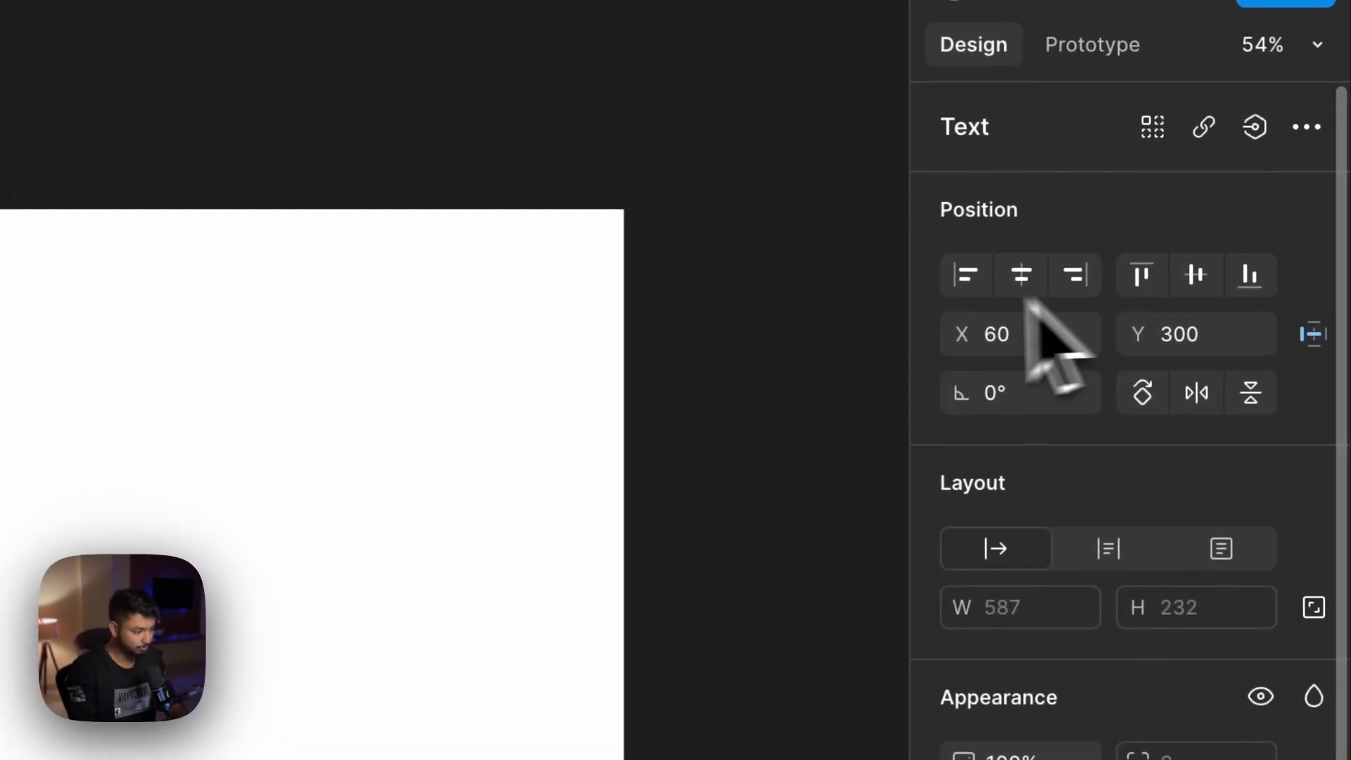
pyautogui.click(599, 533)
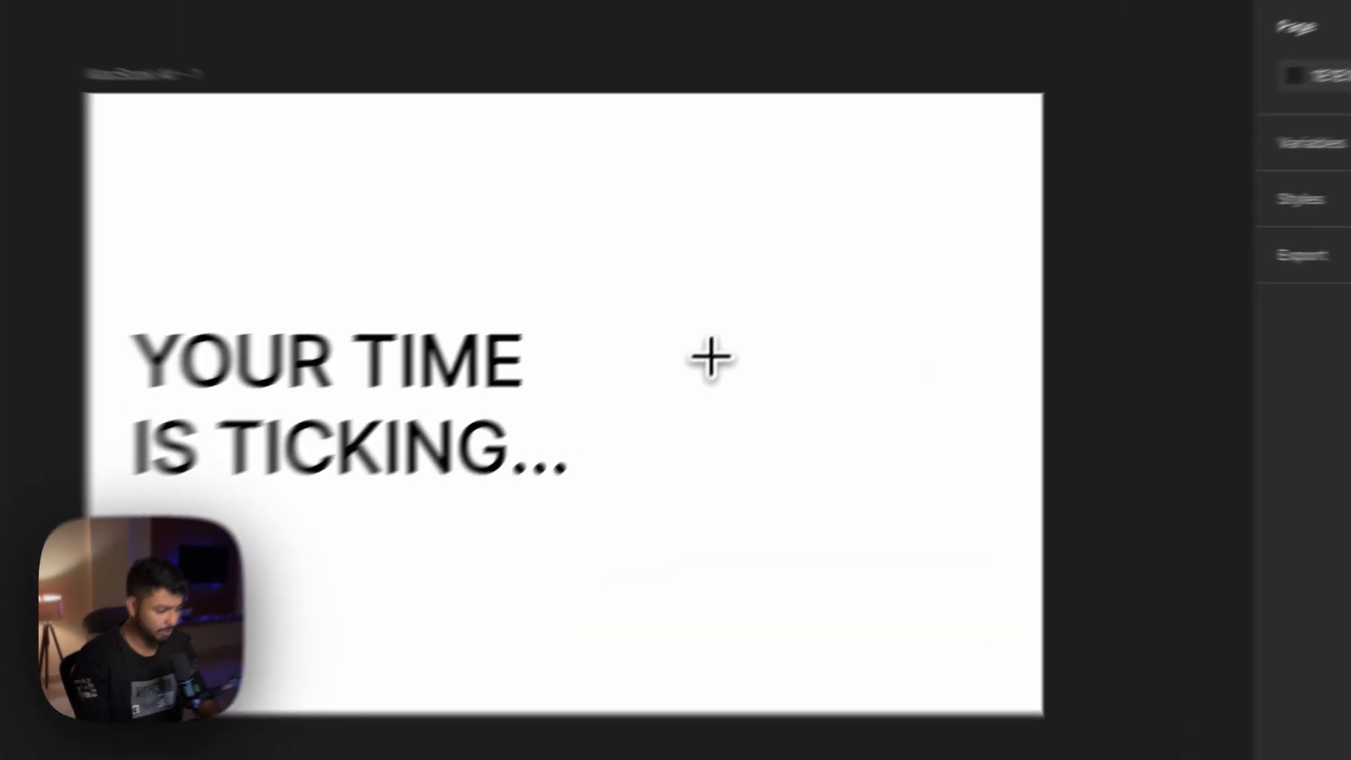
# Step: Add the text "18:00" to the right of the heading and set its font to Irish Grover
pyautogui.click(755, 315)
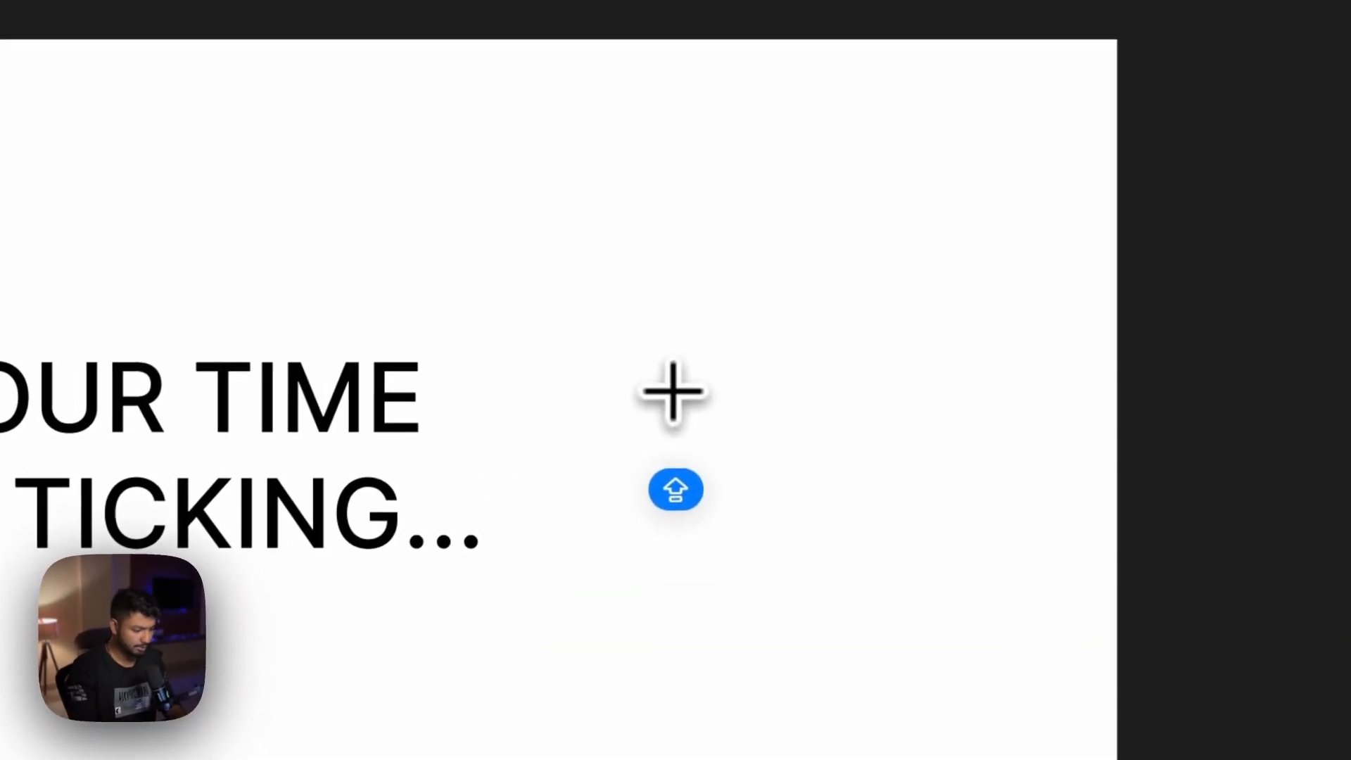
pyautogui.write('18:00')
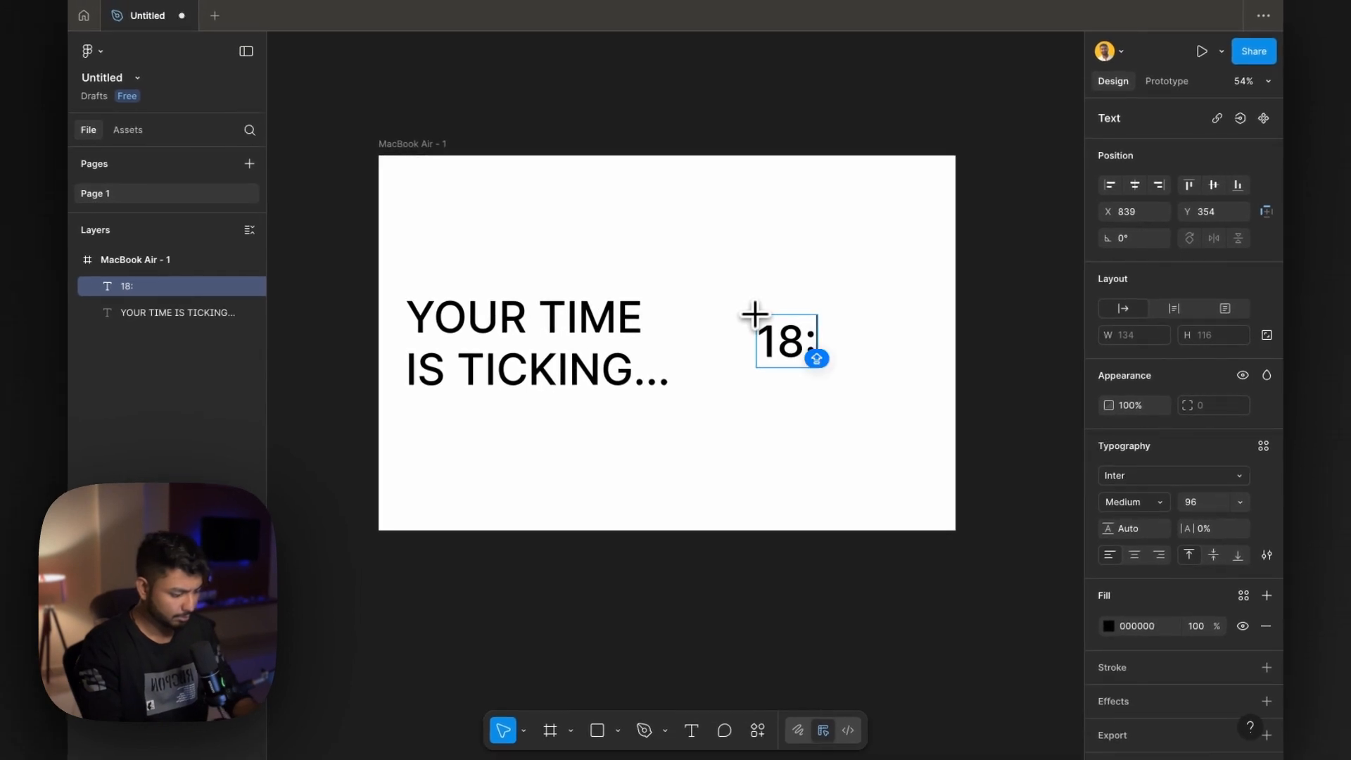
pyautogui.press('Escape')
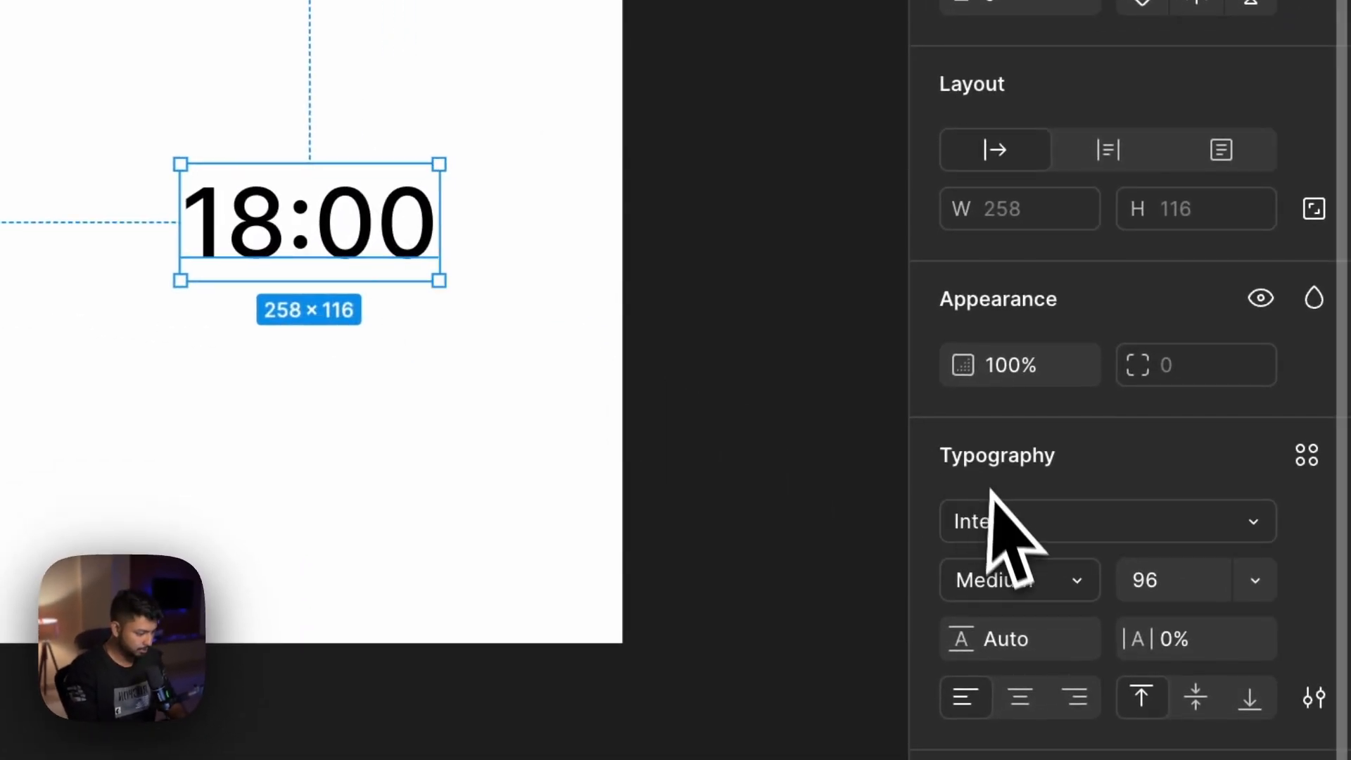
pyautogui.click(983, 522)
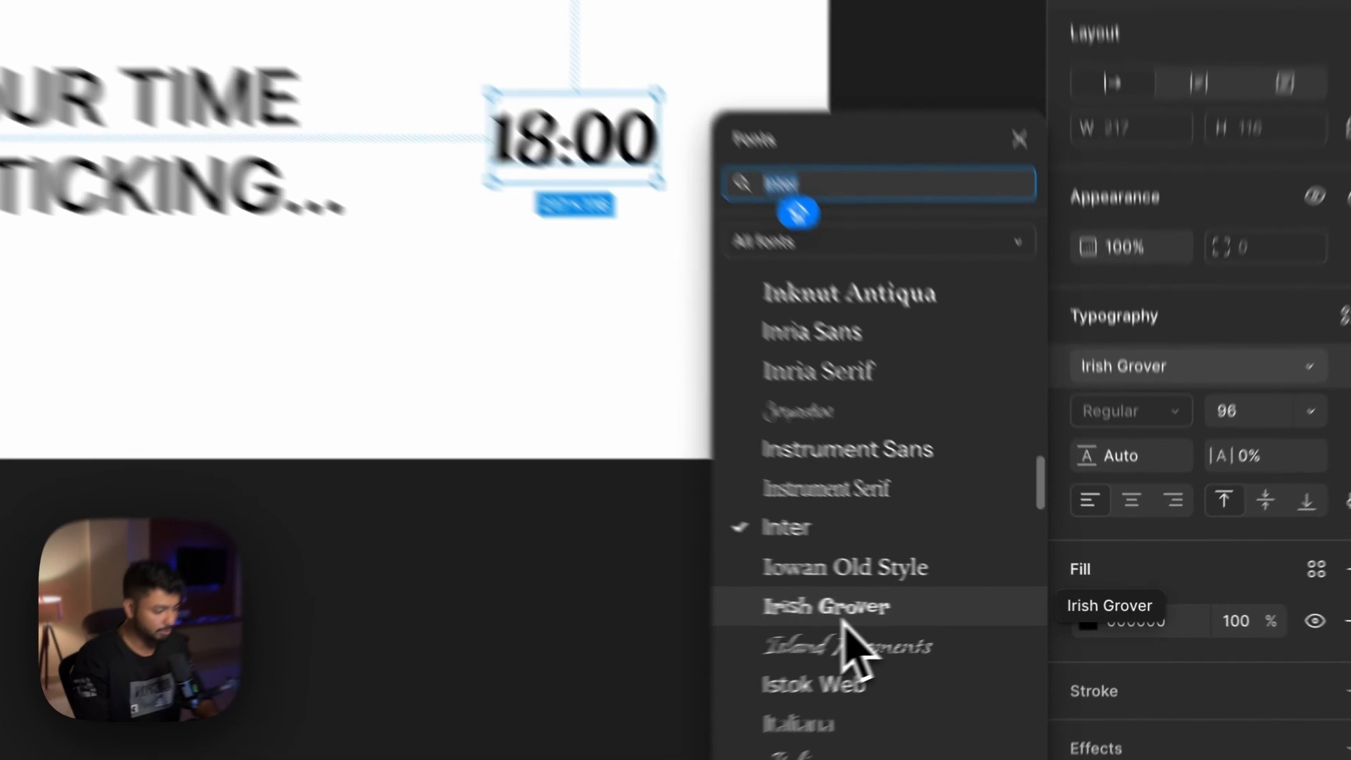
pyautogui.click(965, 619)
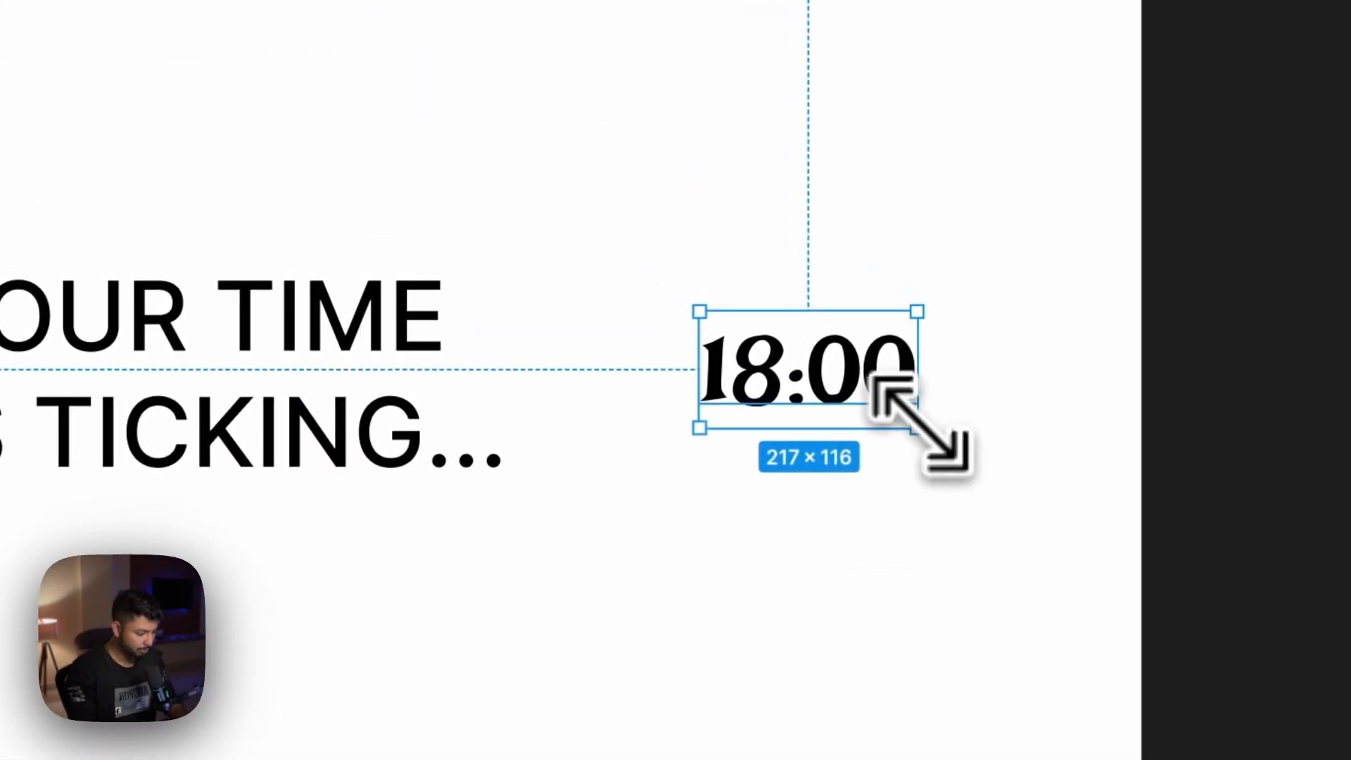
# Step: Scale the "18:00" text up to about 366 × 196 and move it level with the two-line heading
pyautogui.moveTo(917, 426); pyautogui.dragTo(1033, 490)
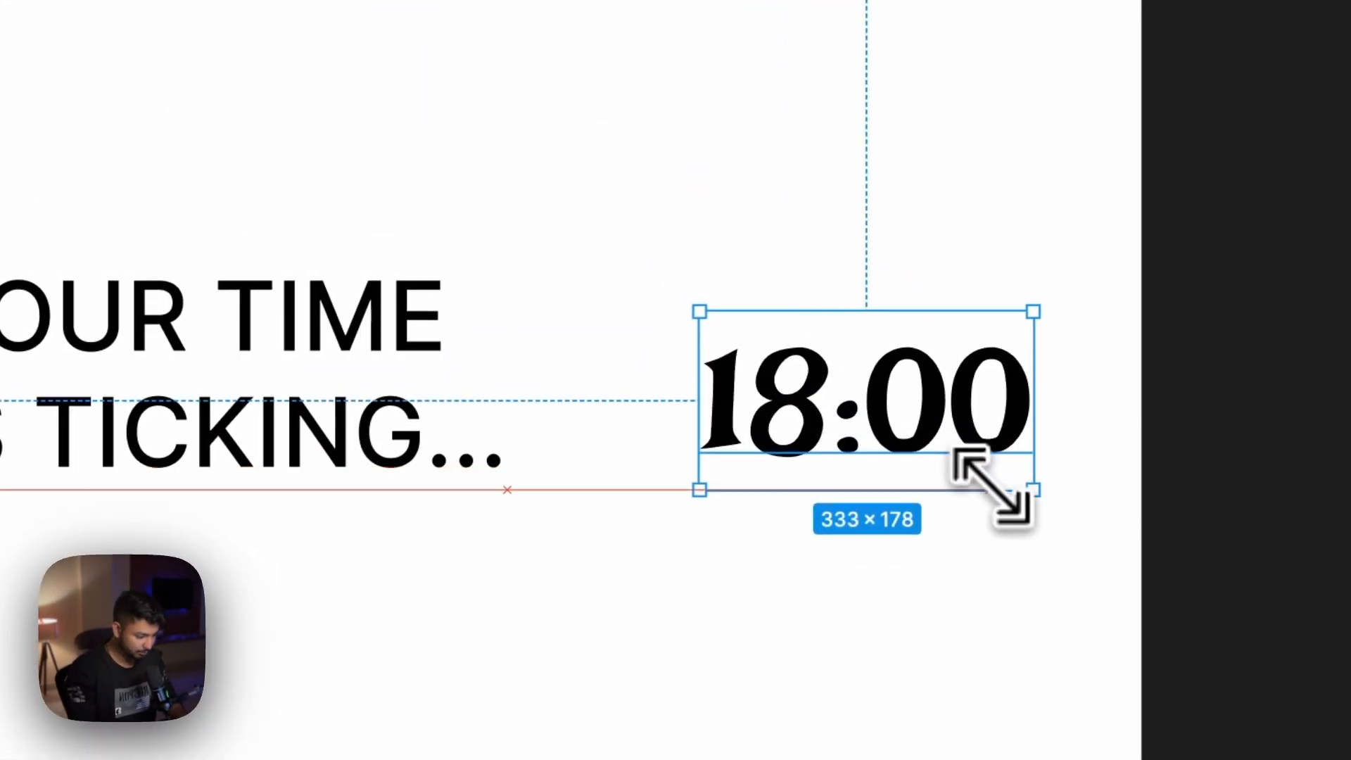
pyautogui.moveTo(700, 312); pyautogui.dragTo(667, 294)
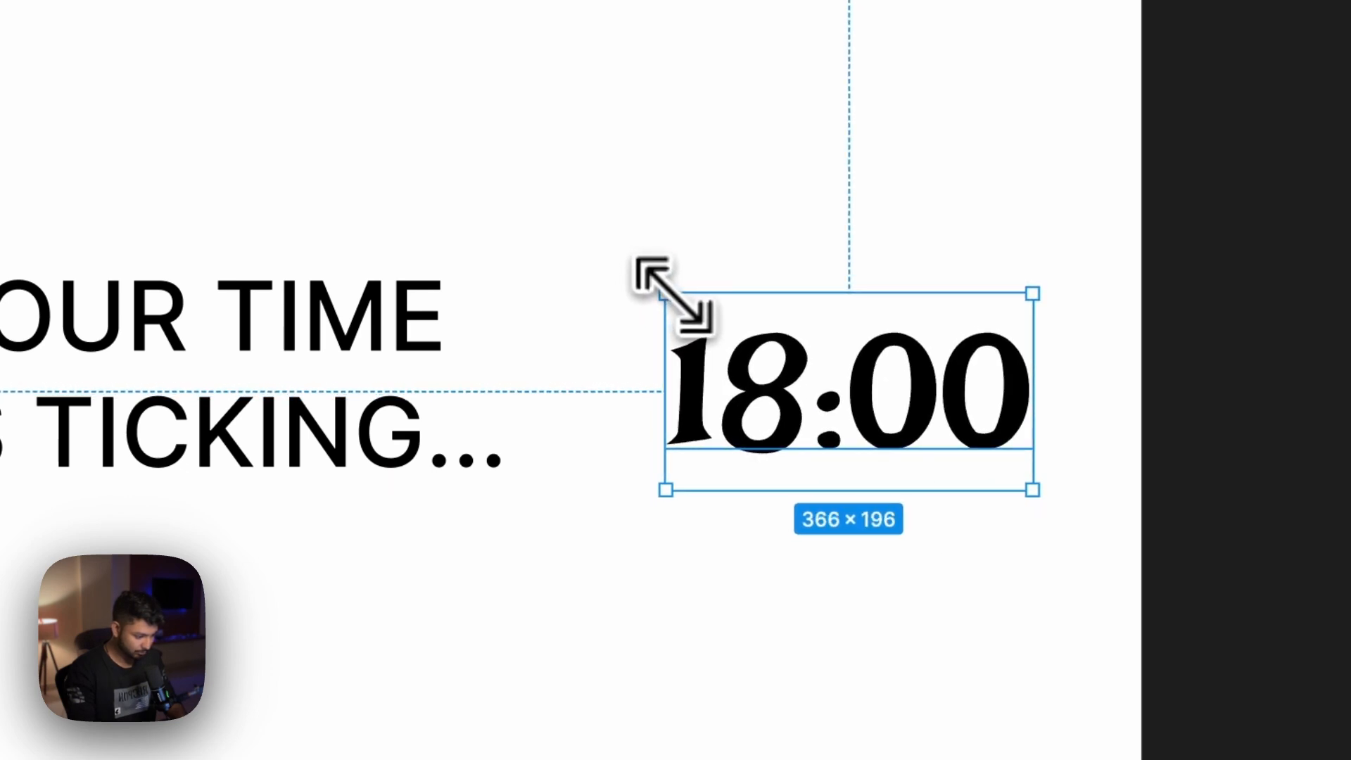
pyautogui.moveTo(841, 408); pyautogui.dragTo(833, 374)
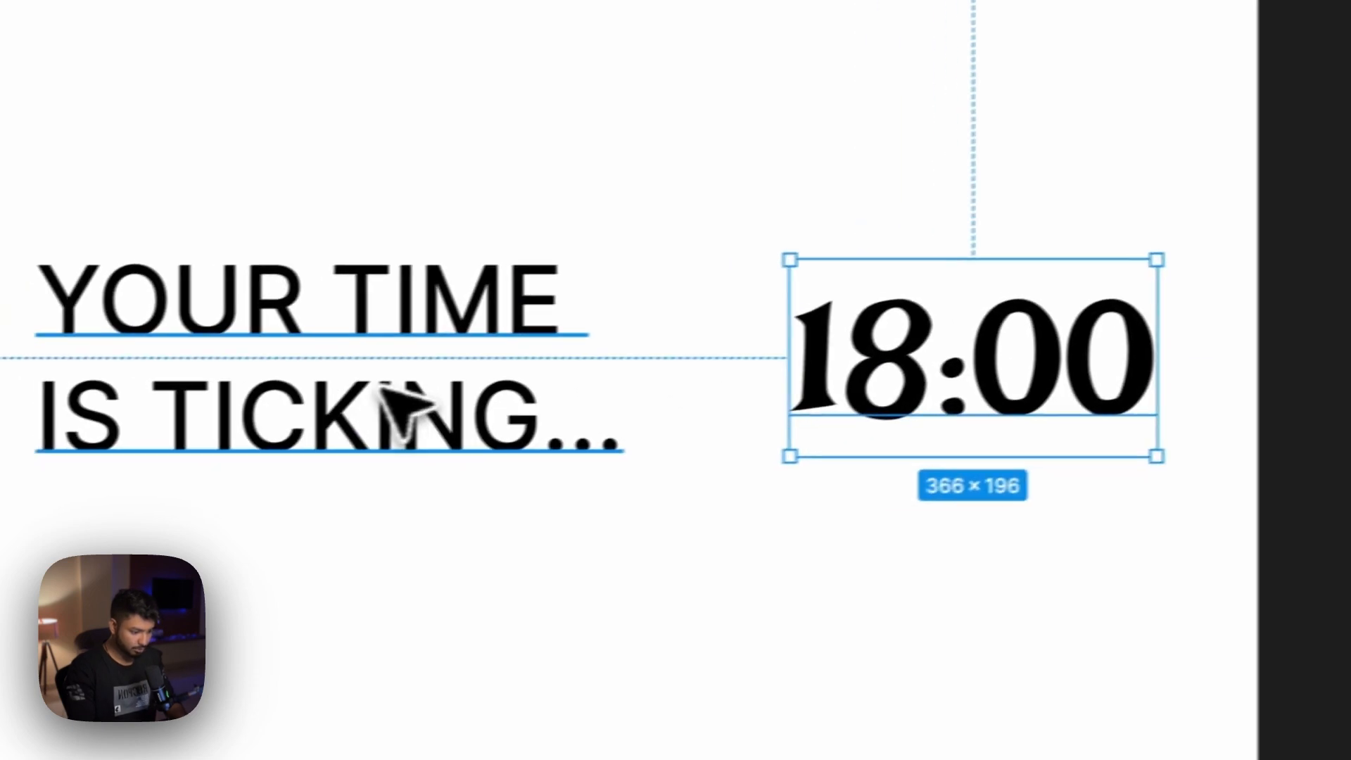
# Step: Wrap the heading and the "18:00" text in a horizontal auto layout frame and scale it up to about 244 high
pyautogui.keyDown('shift'); pyautogui.click(289, 403); pyautogui.keyUp('shift')
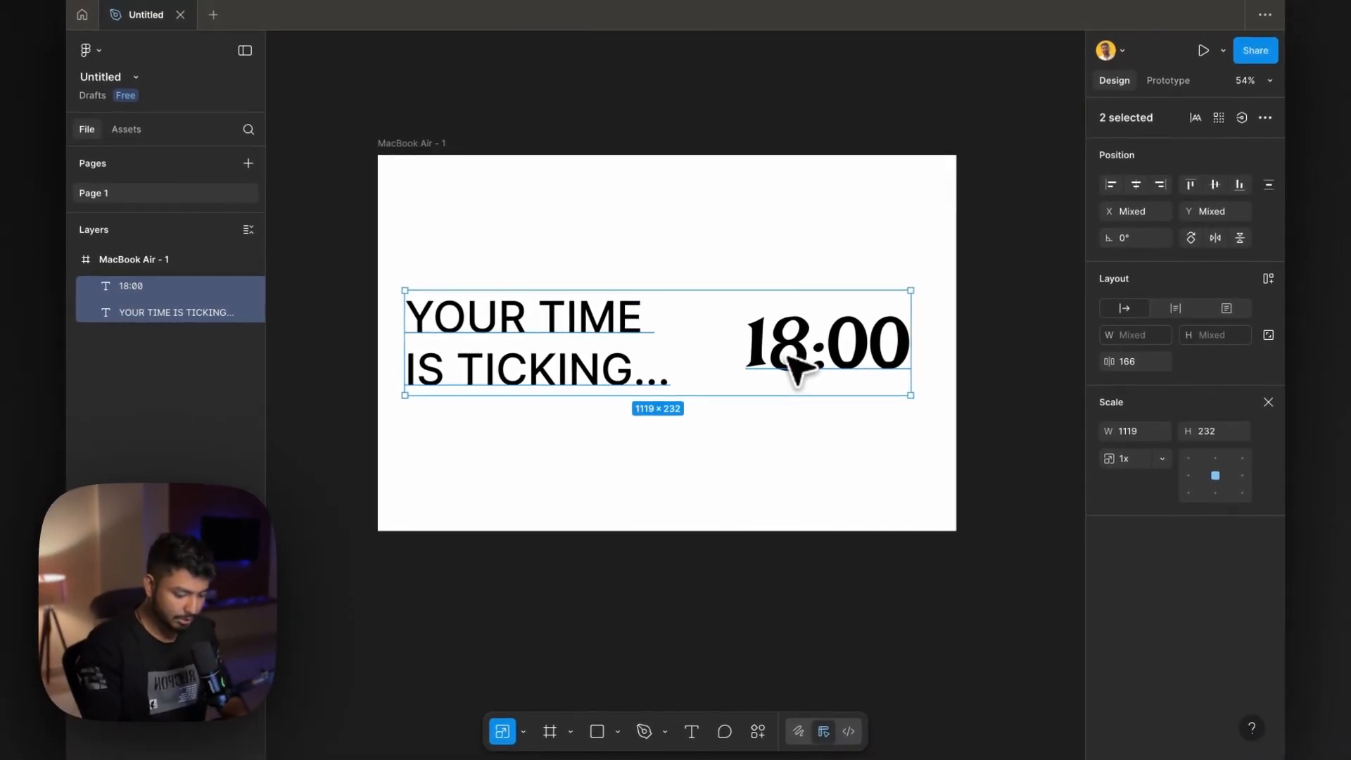
pyautogui.hotkey('shift', 'a')
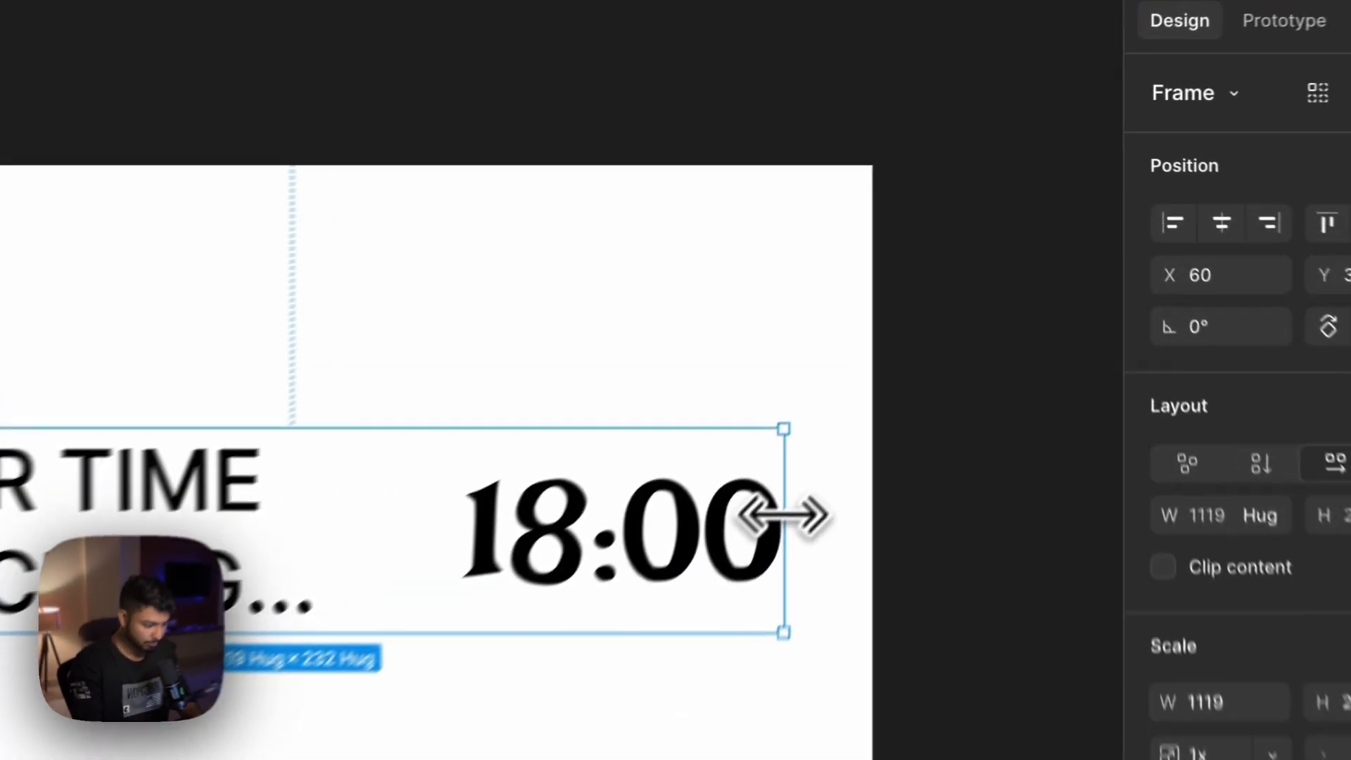
pyautogui.moveTo(909, 335); pyautogui.dragTo(932, 337)
pyautogui.moveTo(797, 570); pyautogui.dragTo(803, 570)
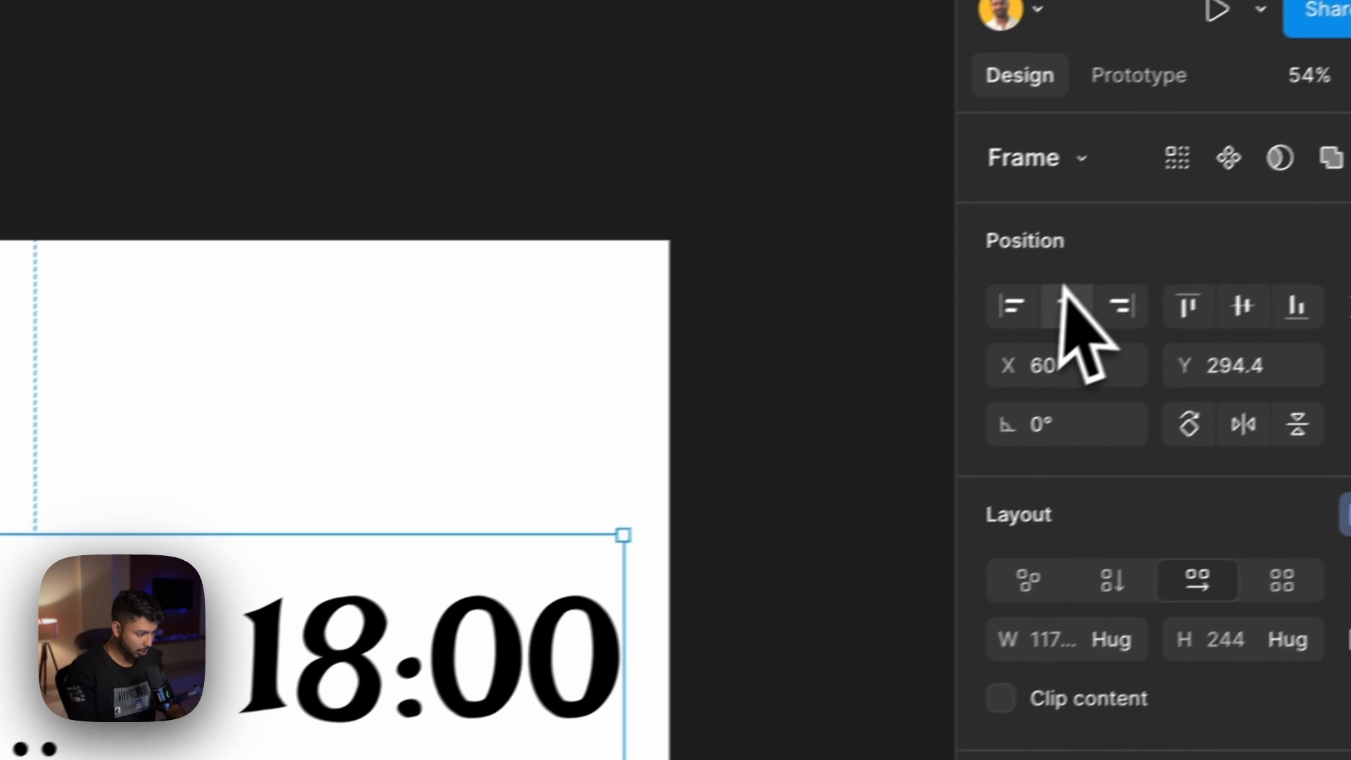
# Step: Centre the auto layout frame horizontally and vertically within the MacBook Air frame
pyautogui.click(1247, 234)
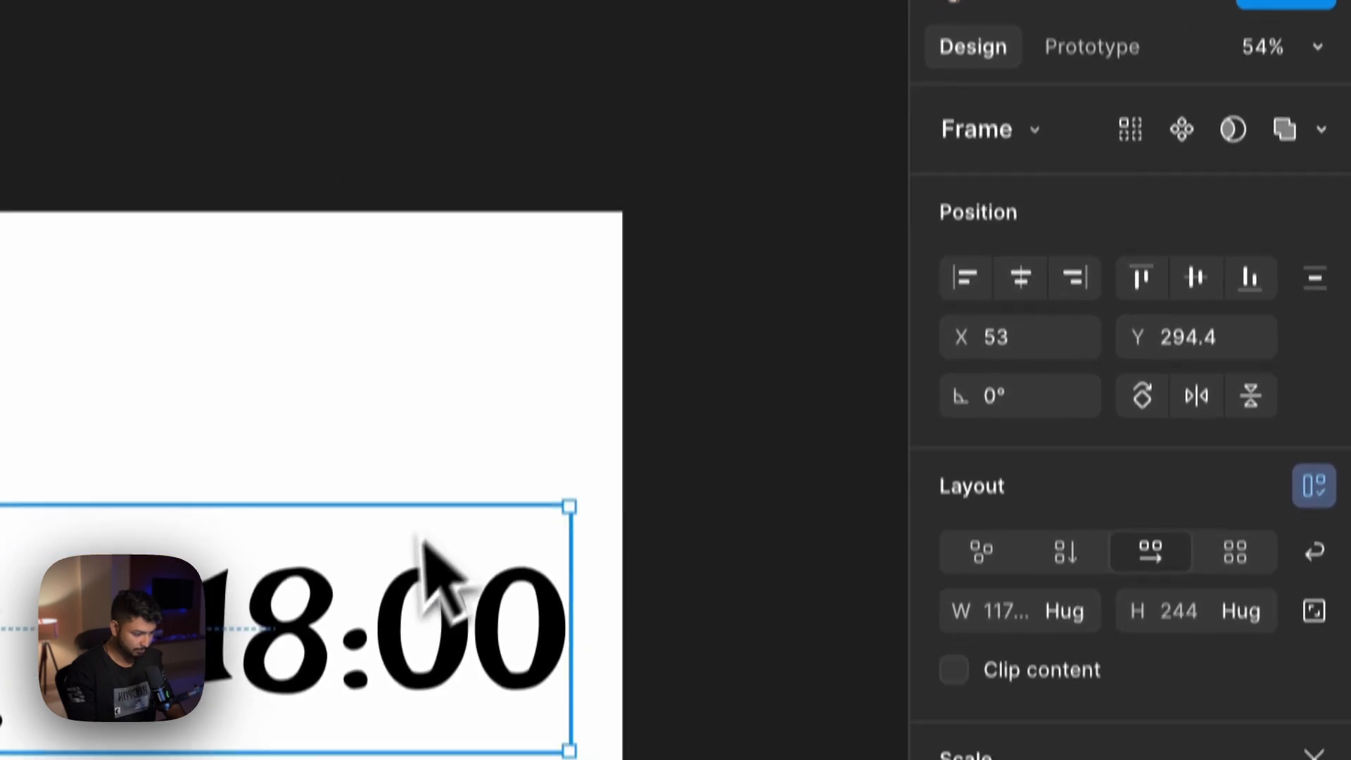
pyautogui.click(1196, 278)
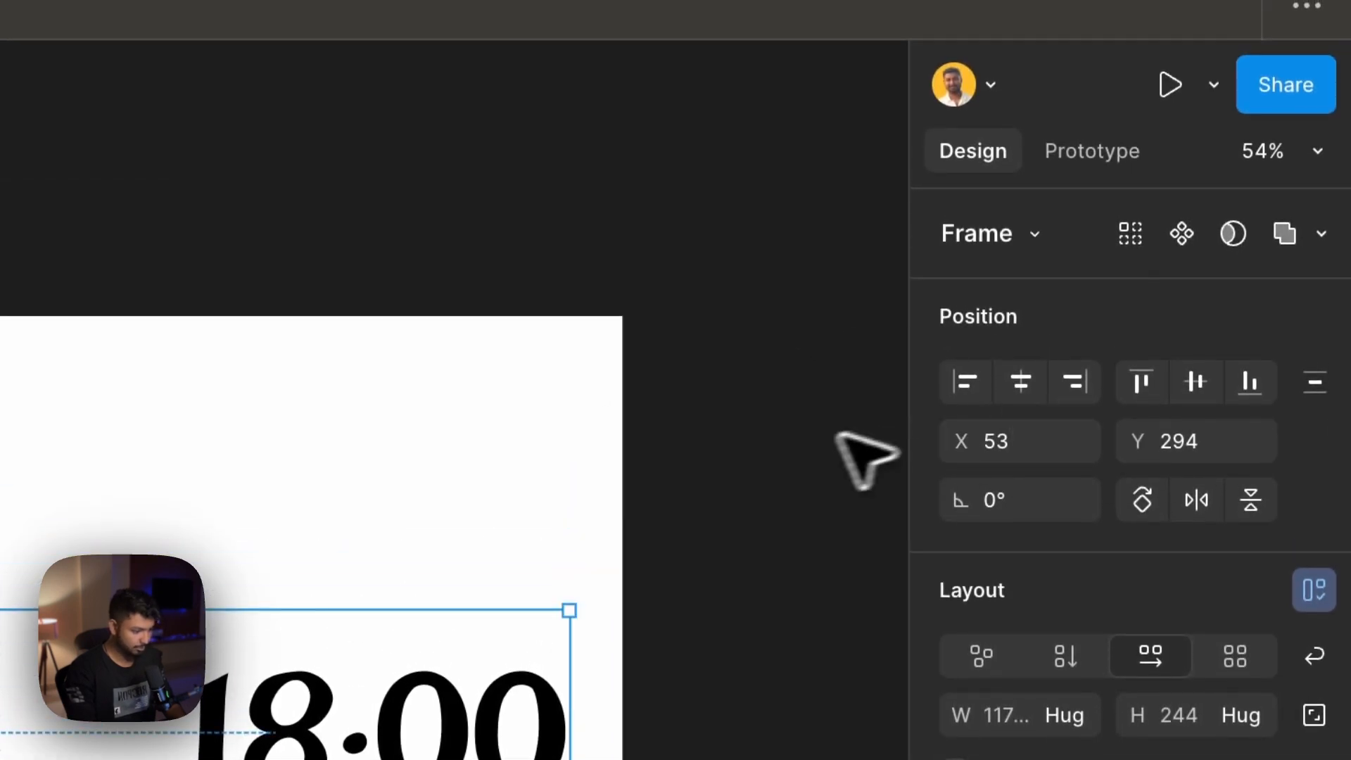
pyautogui.click(791, 441)
# Step: Recolour the words "YOUR TIME IS" in the heading to dark blue 21077F, leaving "TICKING..." out of the selection
pyautogui.hscroll(3, 793, 442)
pyautogui.scroll(-2, 792, 445)
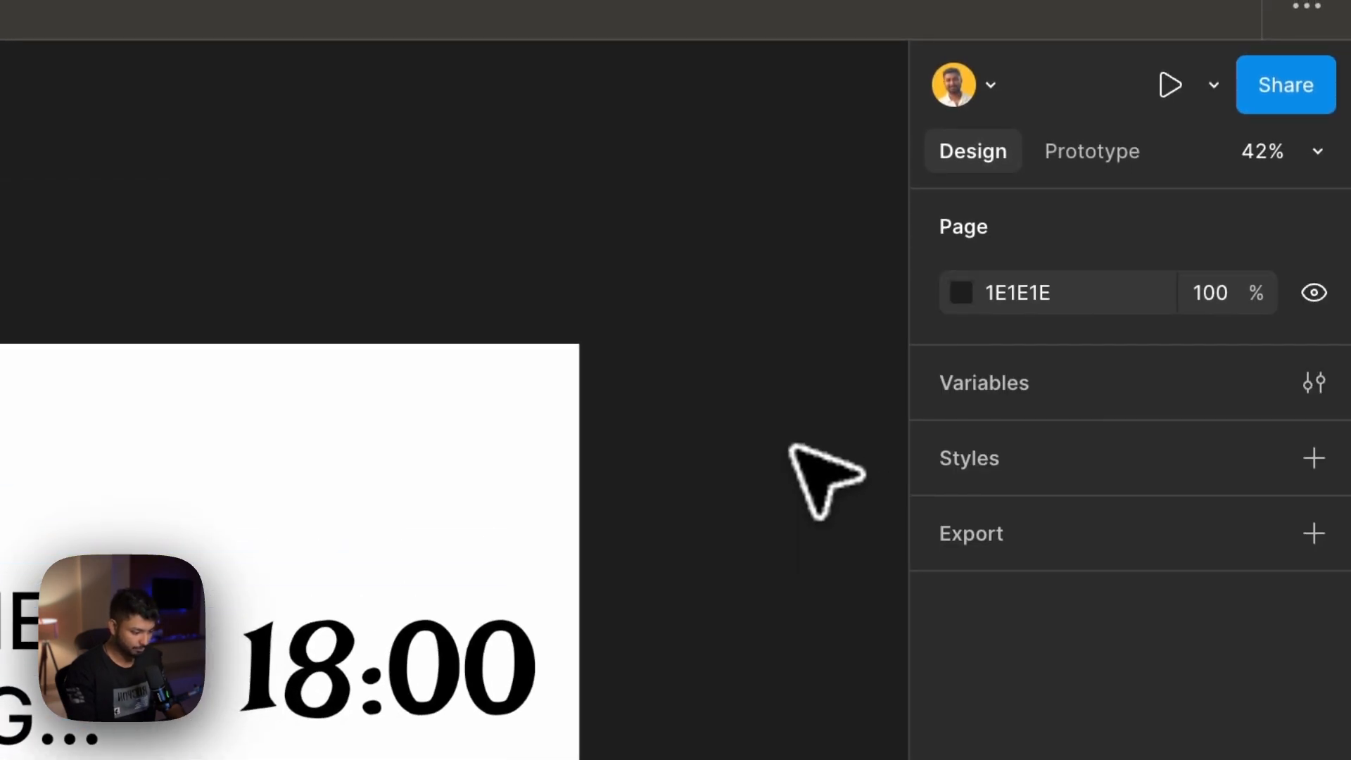
pyautogui.scroll(-3, 793, 446)
pyautogui.click(302, 468)
pyautogui.doubleClick(469, 423)
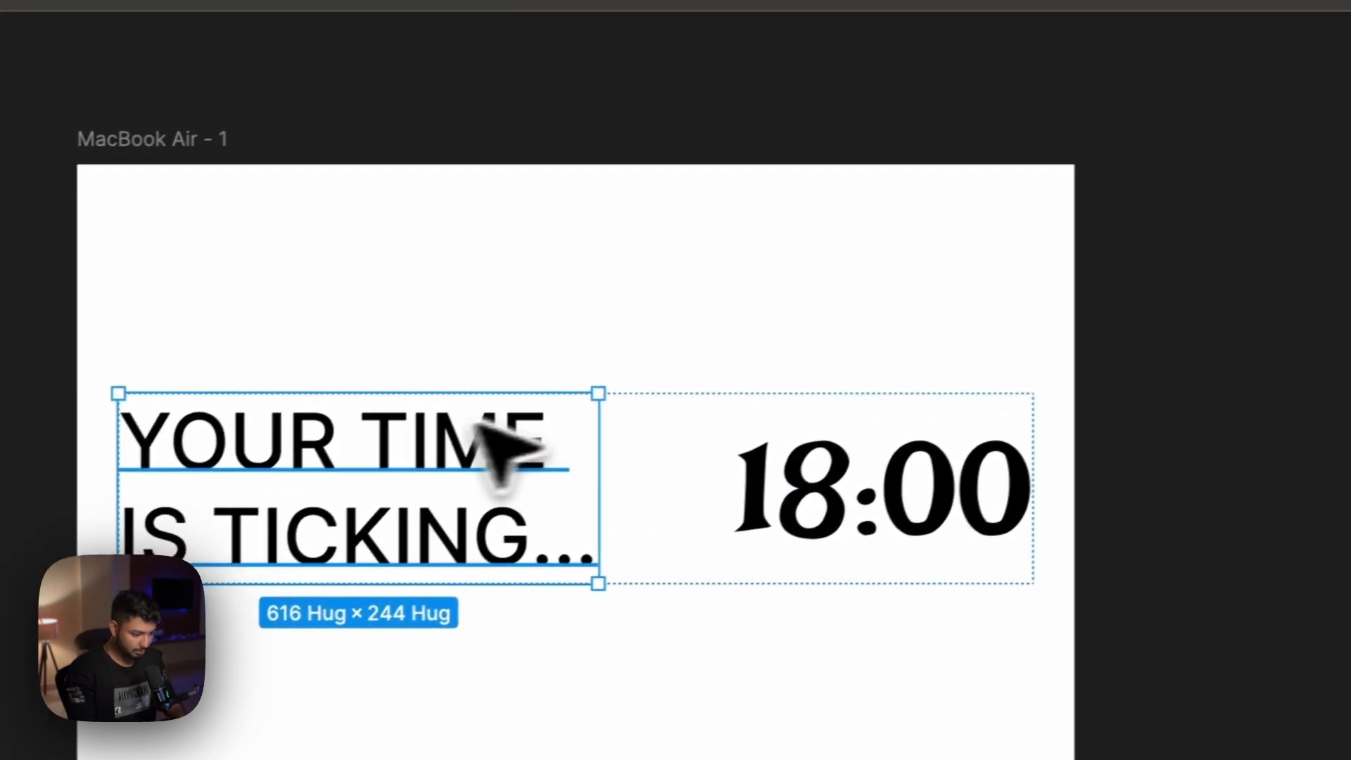
pyautogui.doubleClick(159, 541)
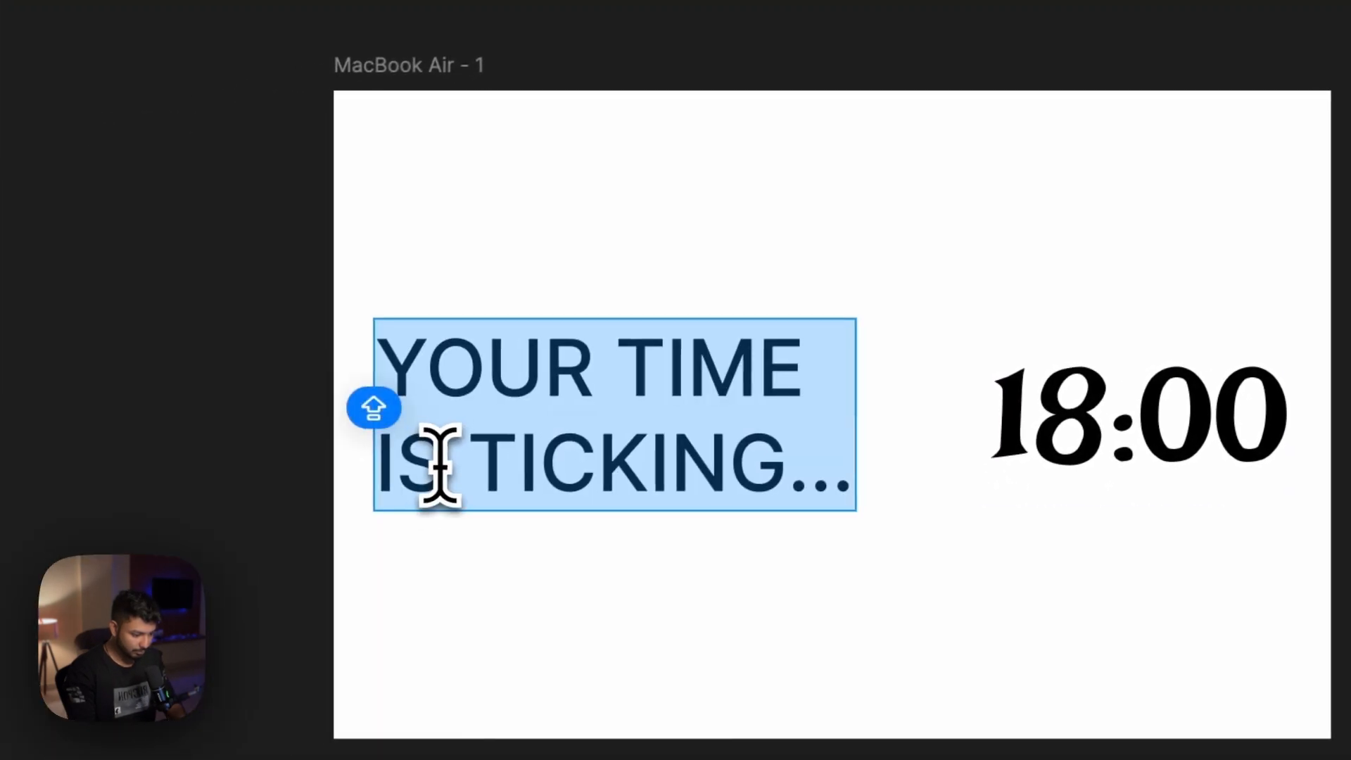
pyautogui.click(444, 465)
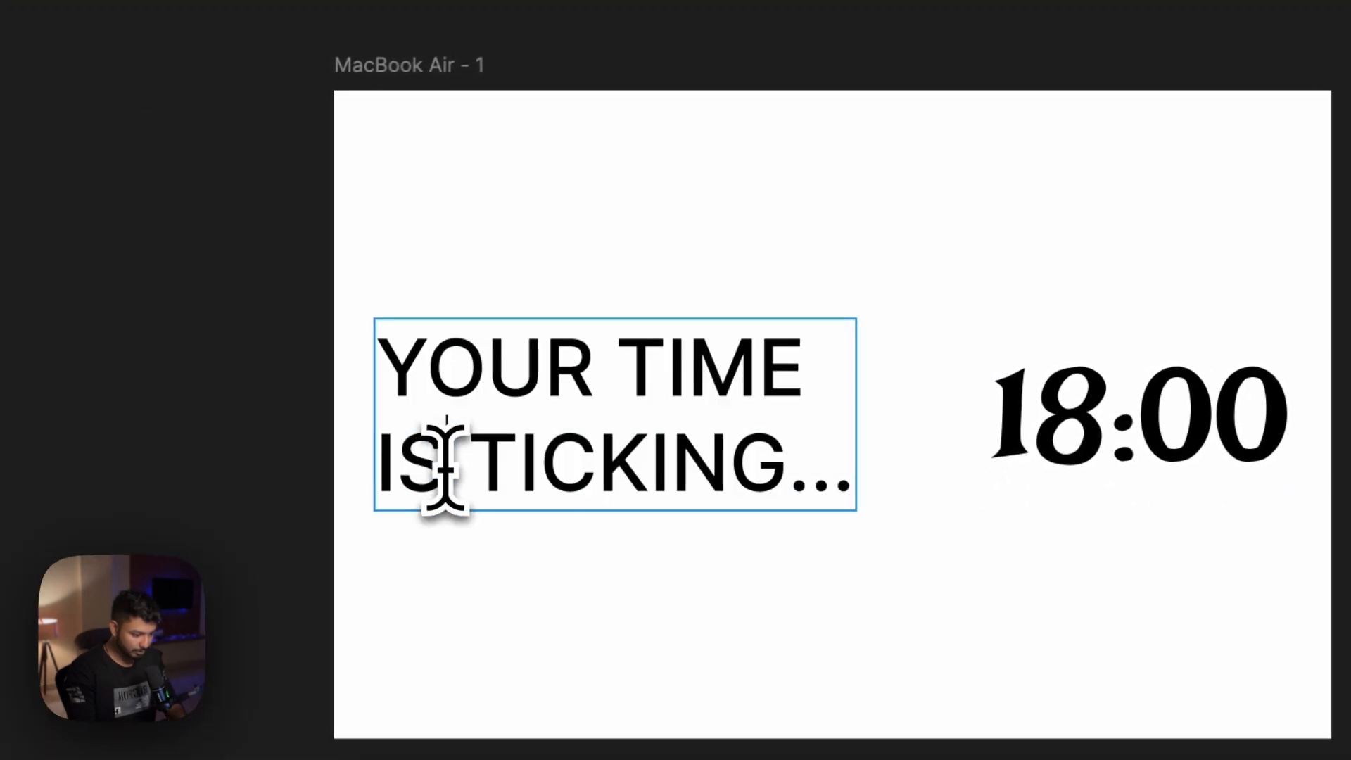
pyautogui.moveTo(411, 416); pyautogui.dragTo(361, 365)
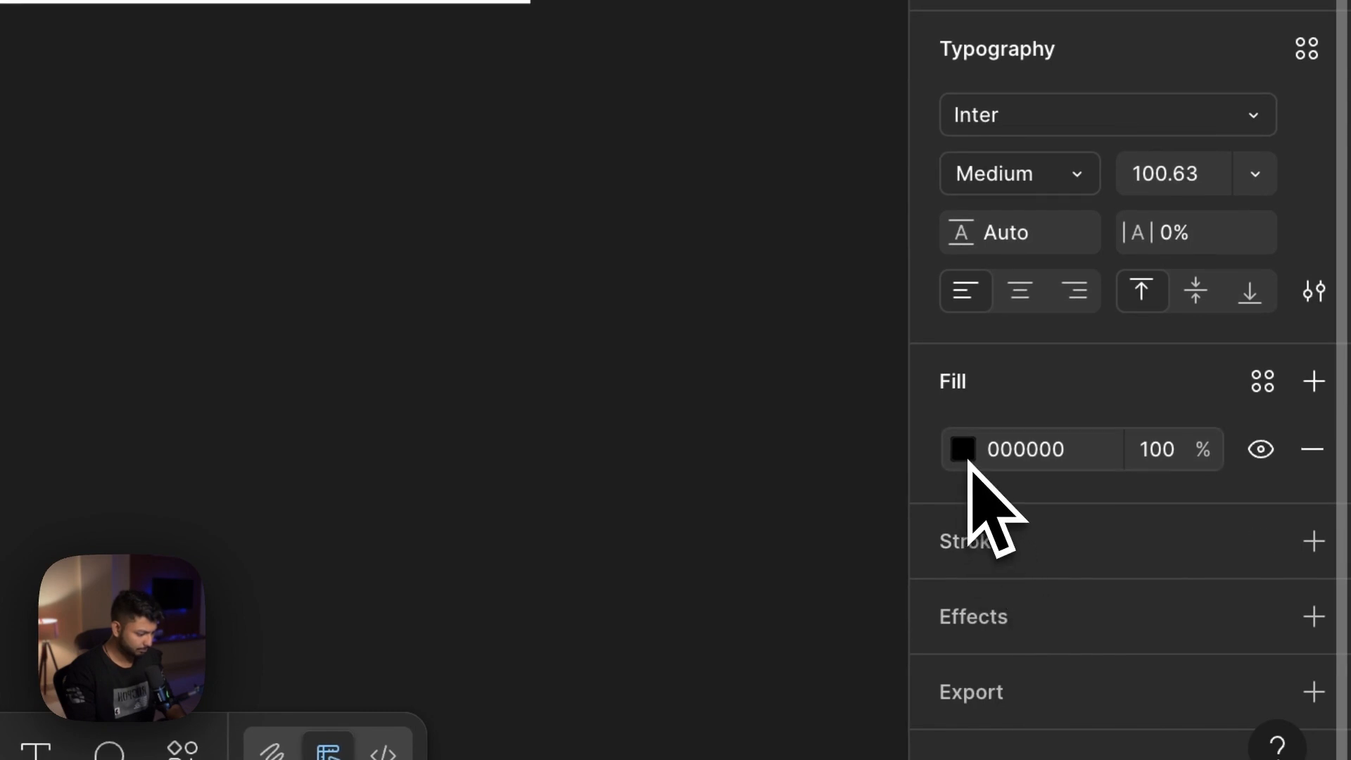
pyautogui.click(964, 450)
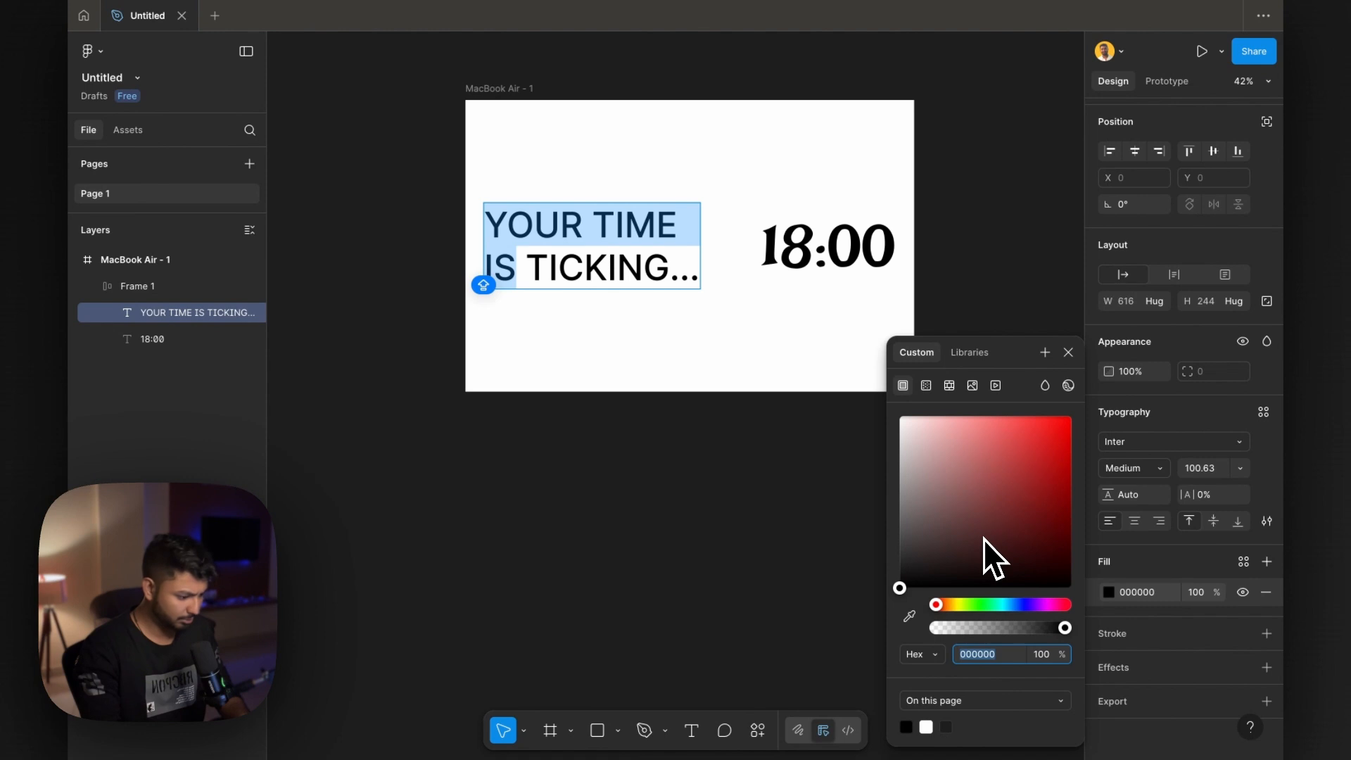
pyautogui.click(1027, 605)
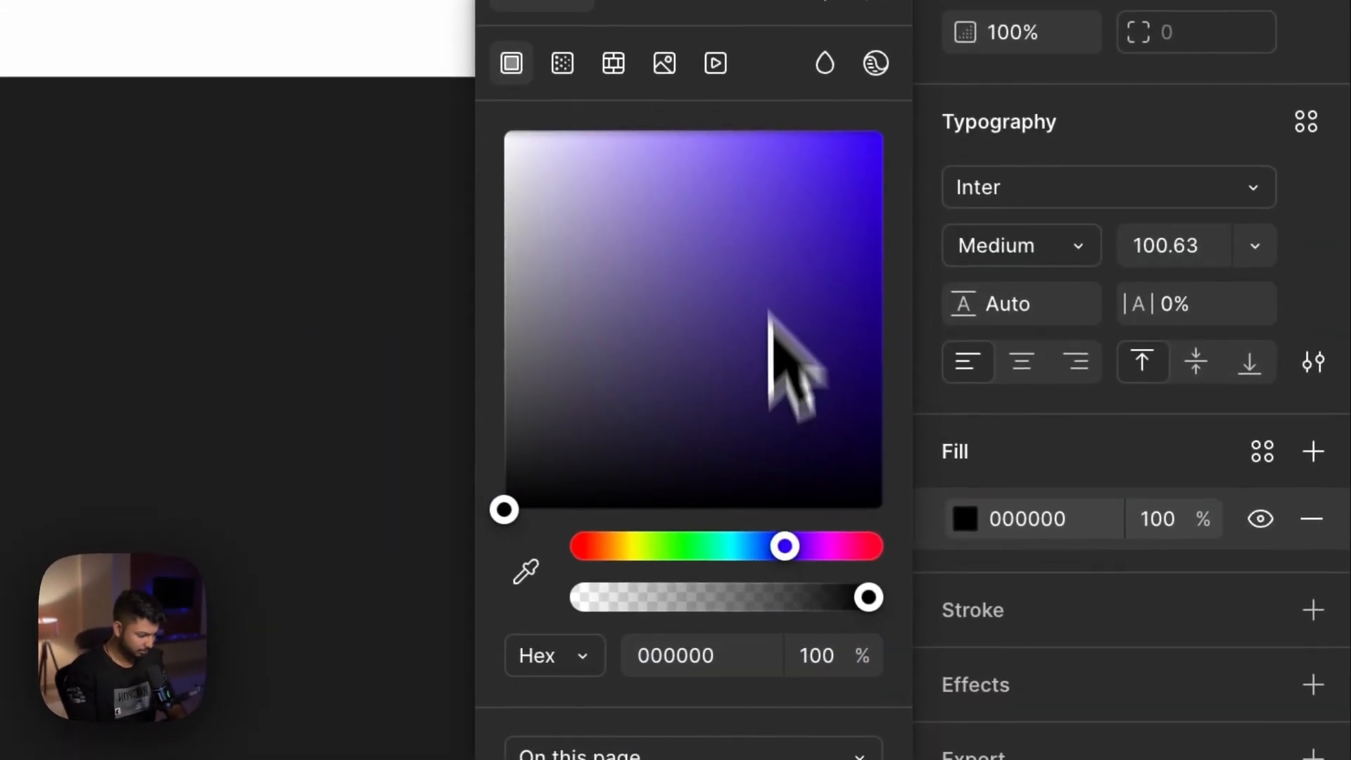
pyautogui.click(802, 342)
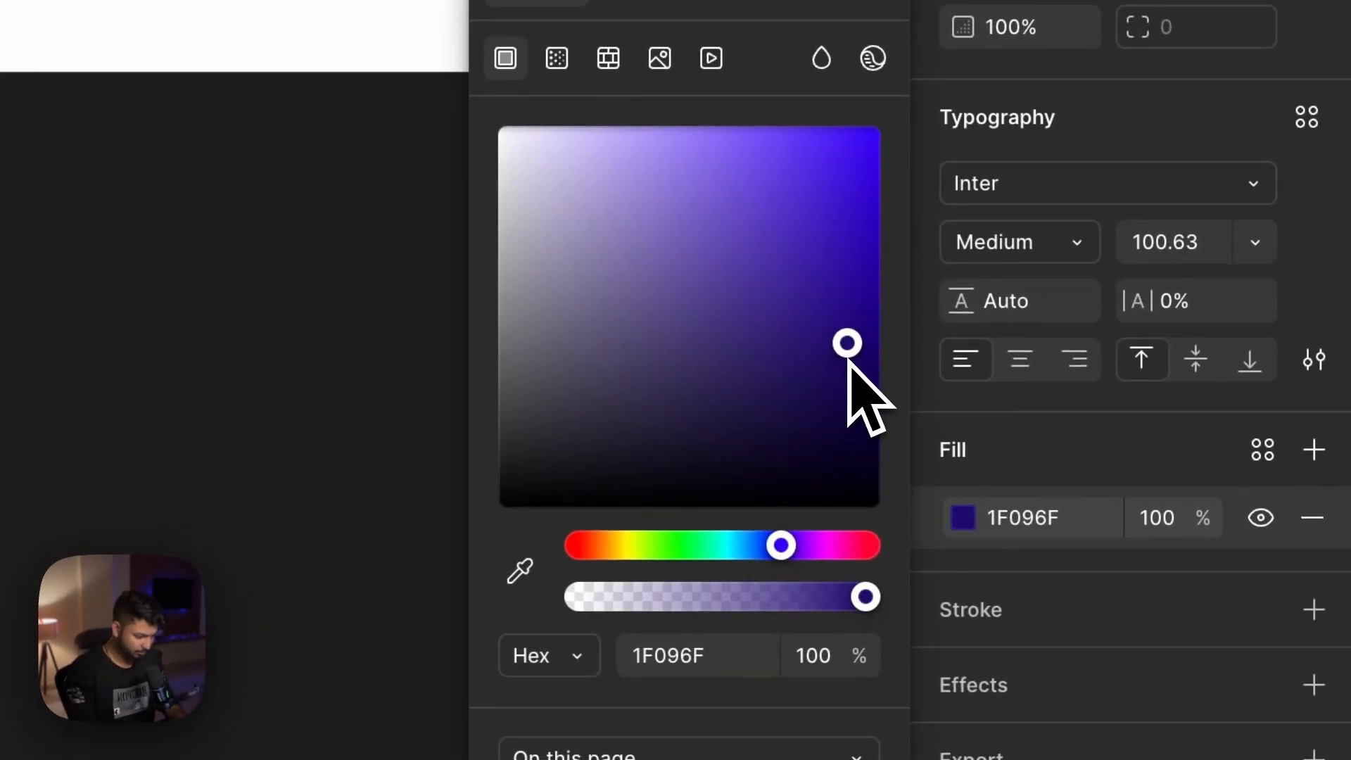
pyautogui.moveTo(857, 314)
pyautogui.mouseDown()
pyautogui.moveTo(863, 298)
pyautogui.moveTo(864, 339)
pyautogui.mouseUp()
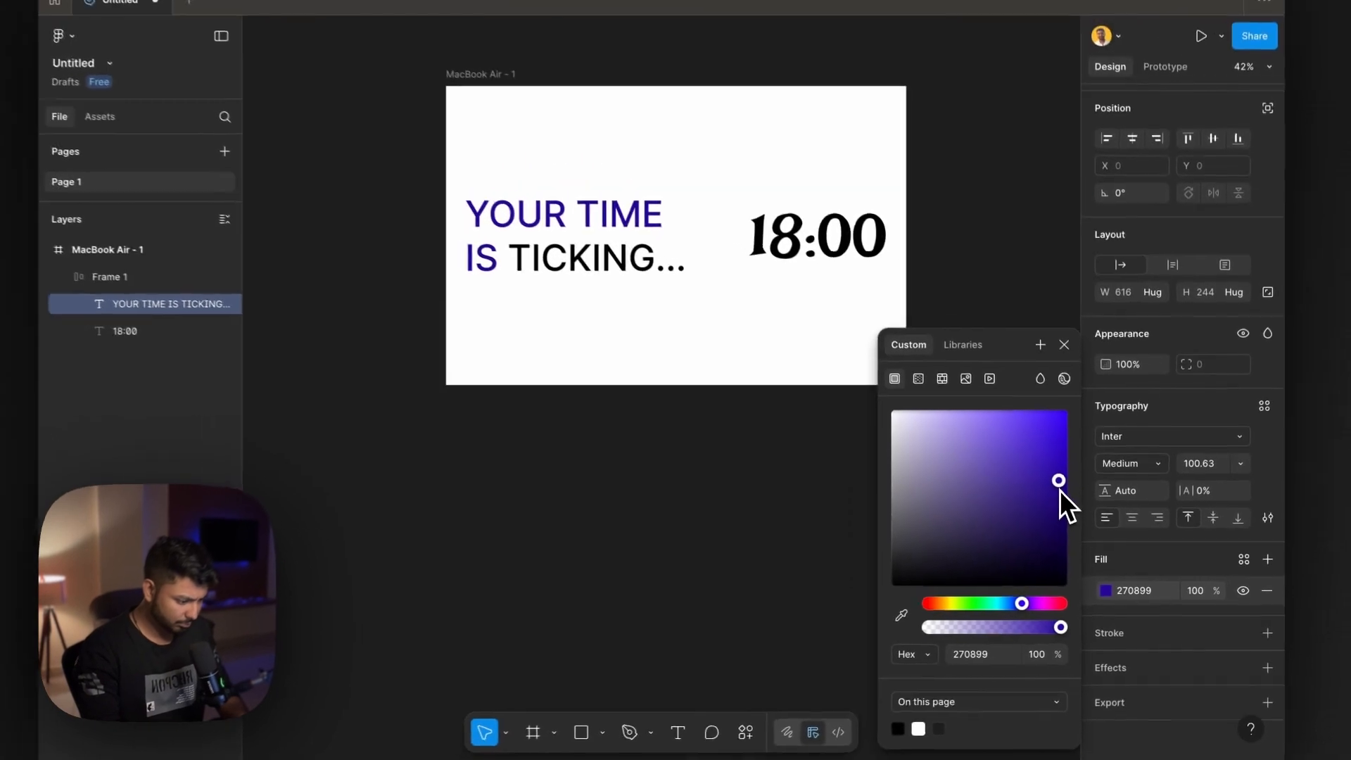
pyautogui.moveTo(1063, 512); pyautogui.dragTo(1063, 511)
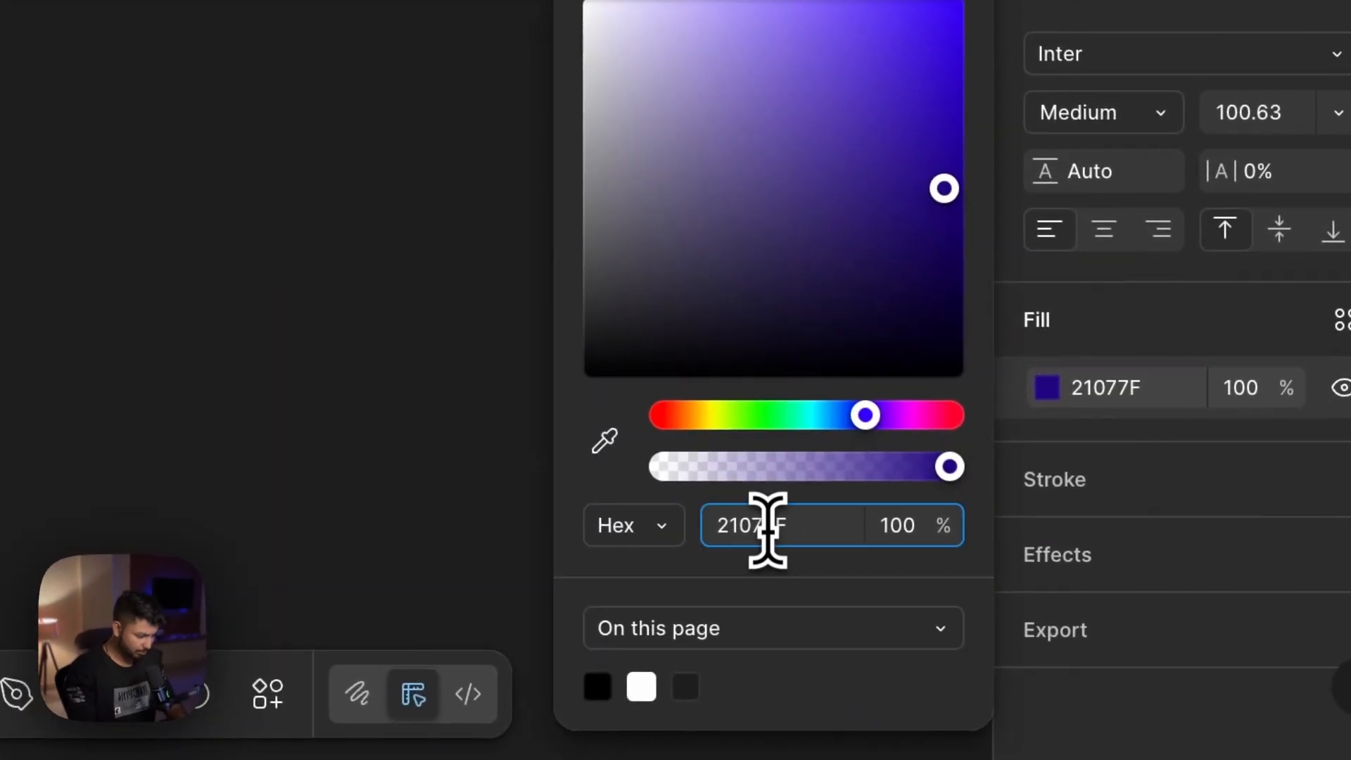
# Step: Copy the heading's hex colour 21077F and apply it as the fill of the "18:00" text
pyautogui.click(767, 530)
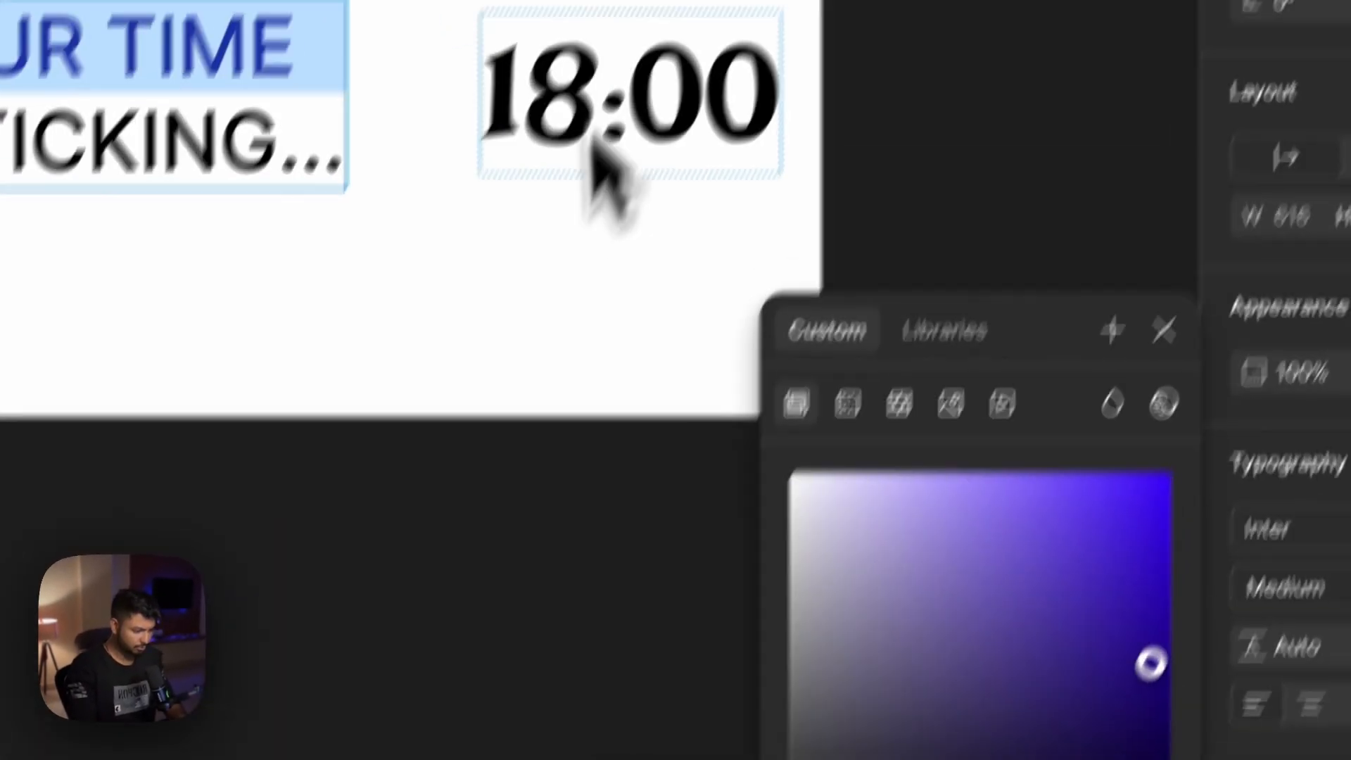
pyautogui.click(471, 211)
pyautogui.press('super+a')
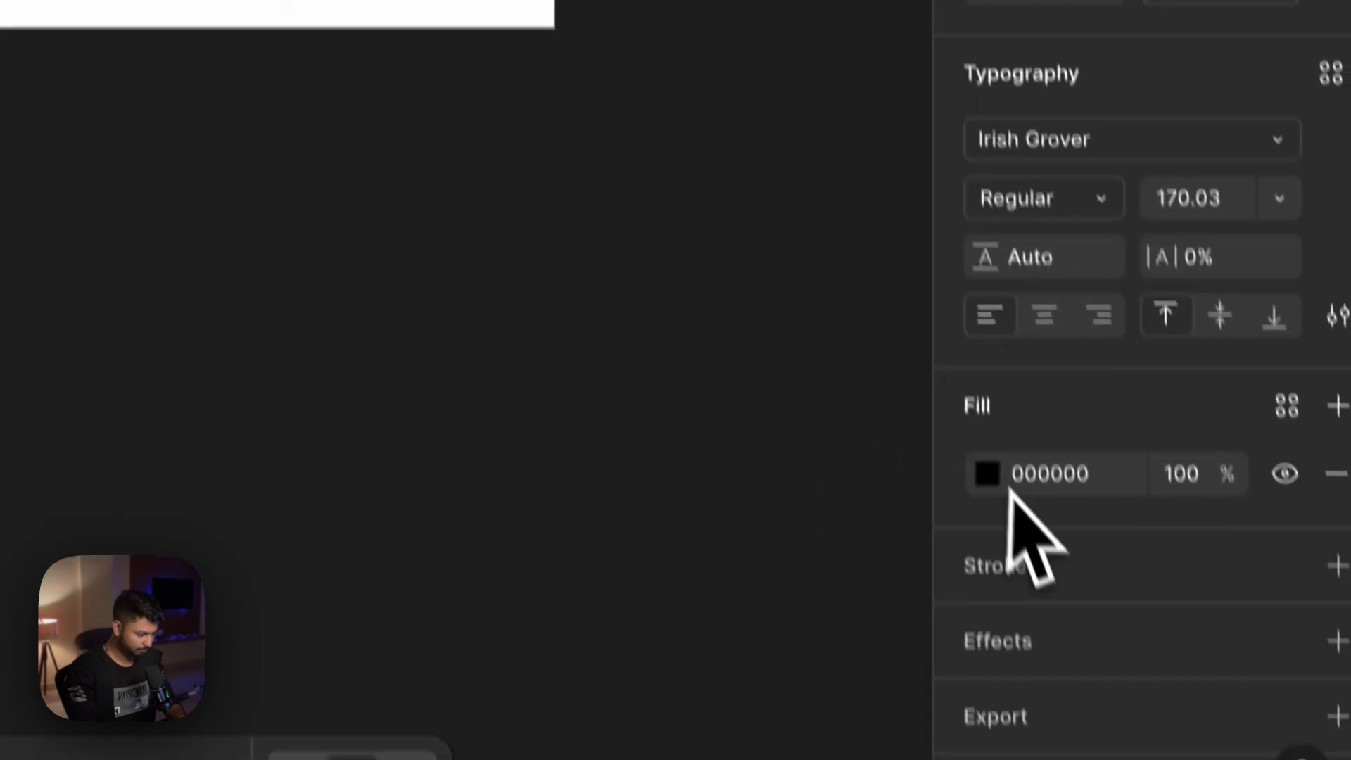
pyautogui.click(975, 413)
pyautogui.click(690, 535)
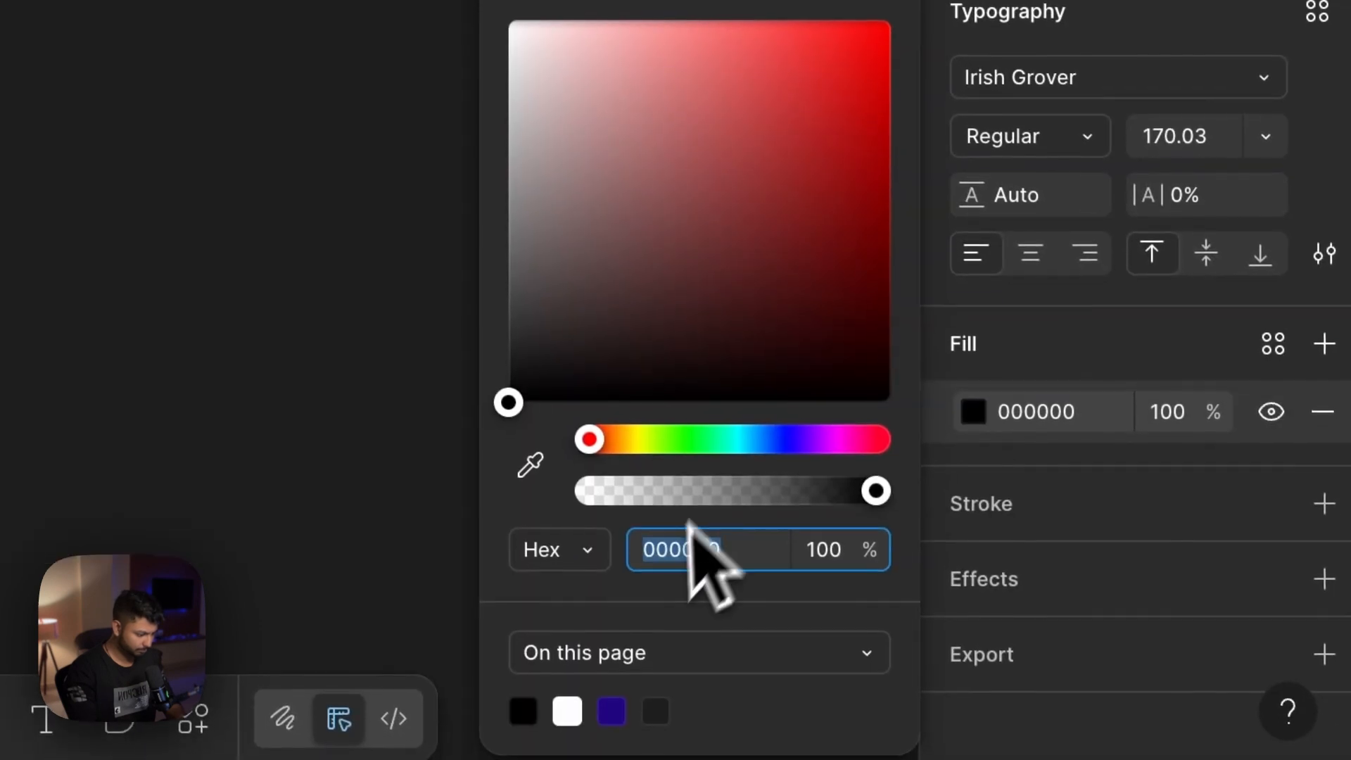
pyautogui.click(660, 569)
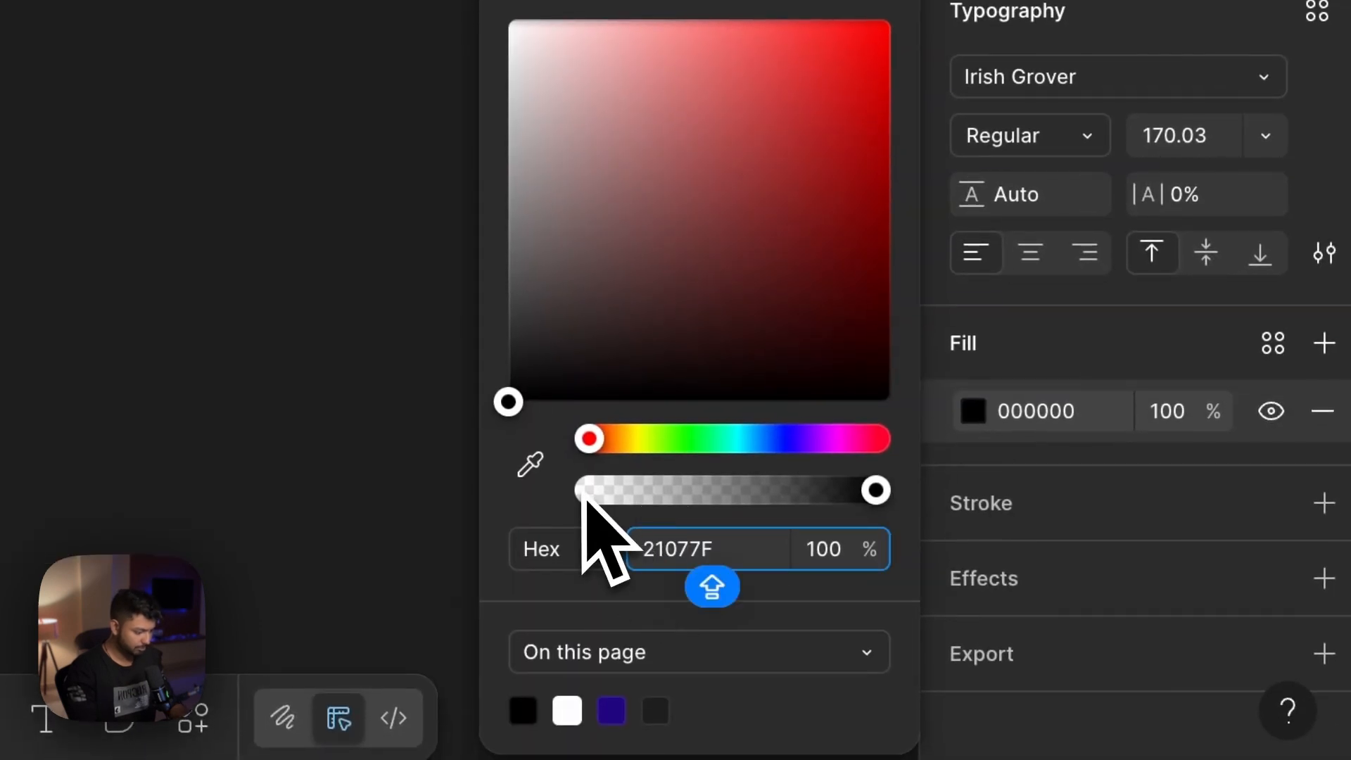
pyautogui.press('Return')
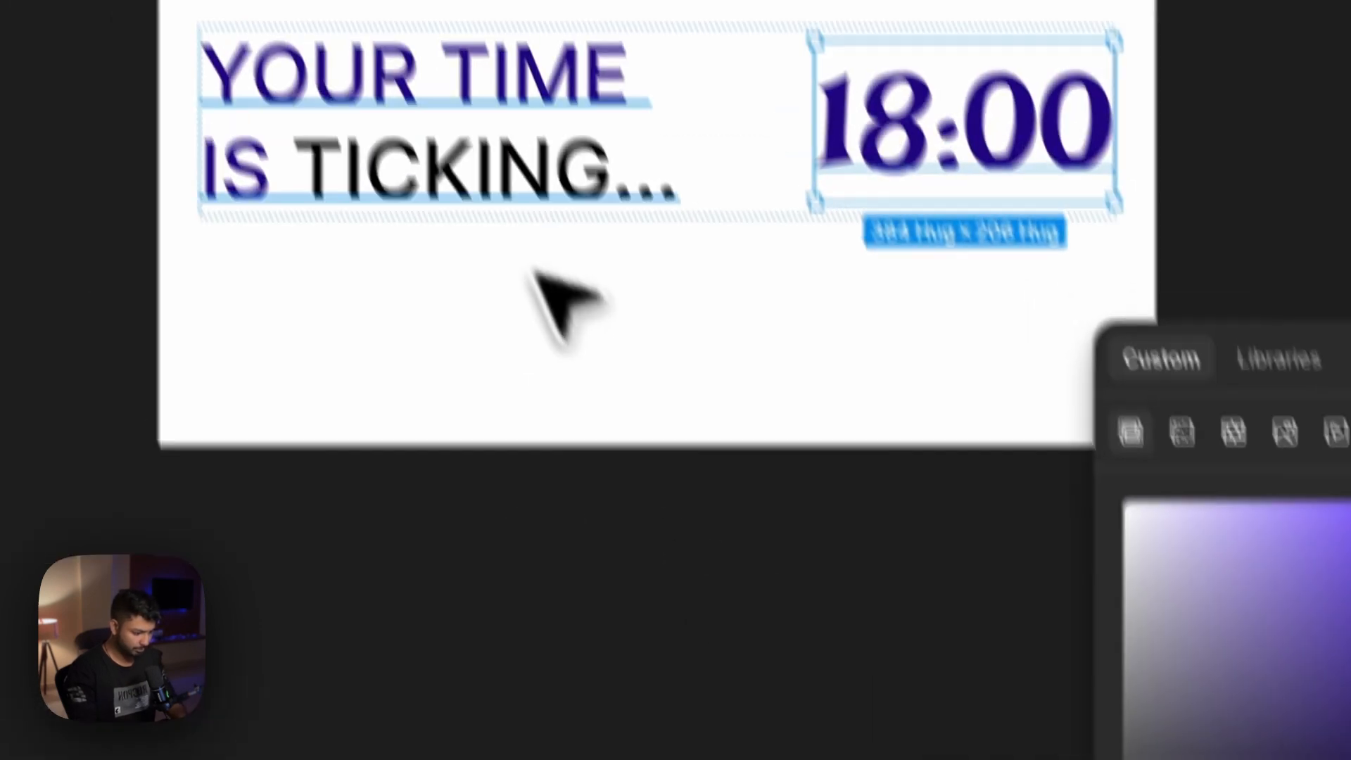
# Step: Set the fill of only the word "TICKING..." in the heading to white, and deselect the text
pyautogui.tripleClick(521, 322)
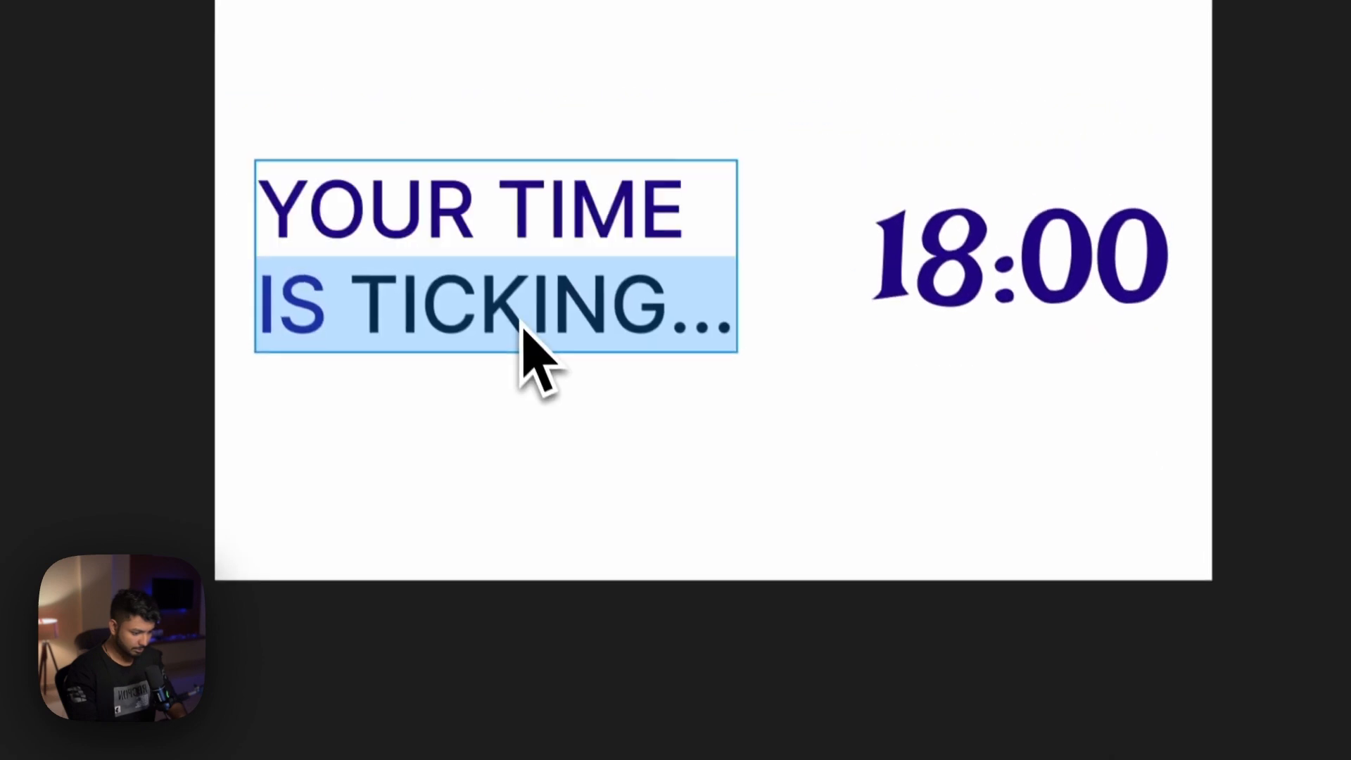
pyautogui.click(521, 323)
pyautogui.click(405, 316)
pyautogui.moveTo(380, 325); pyautogui.dragTo(739, 331)
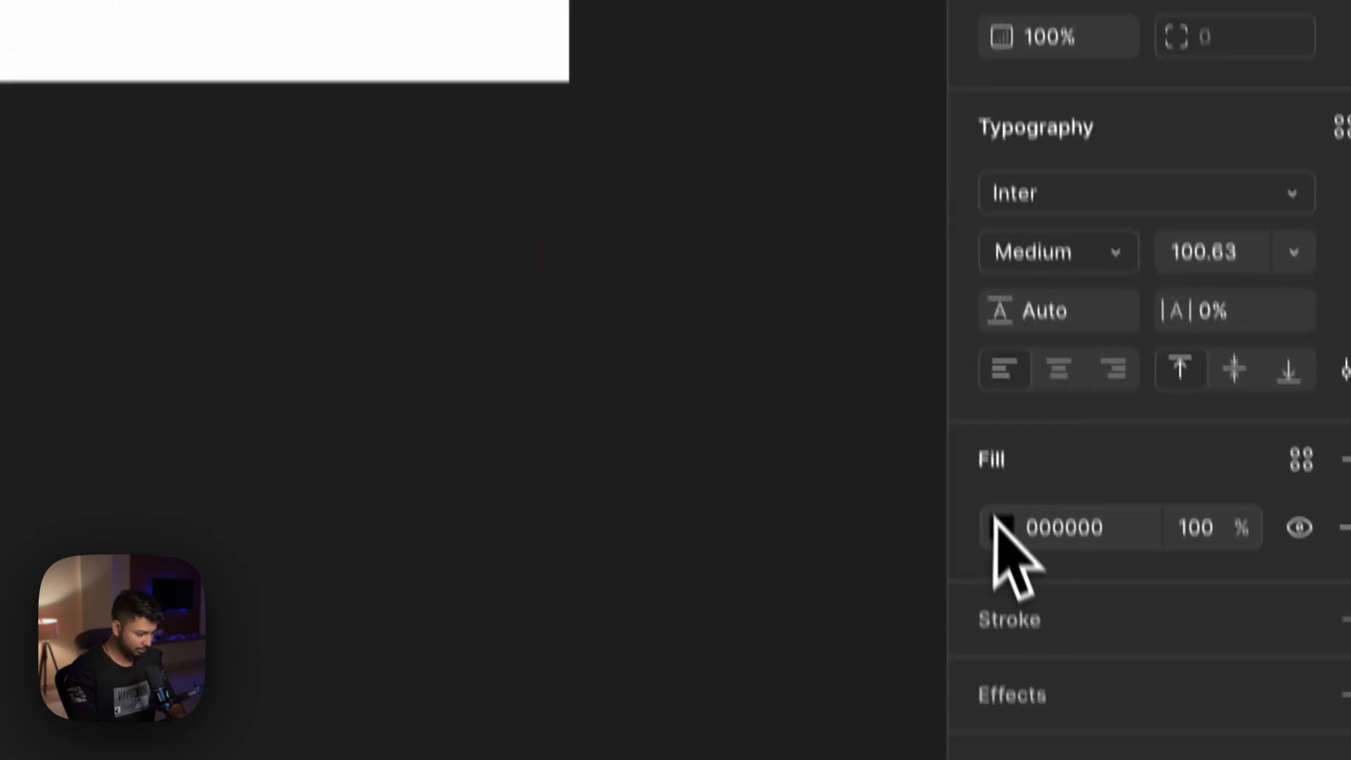
pyautogui.click(1056, 757)
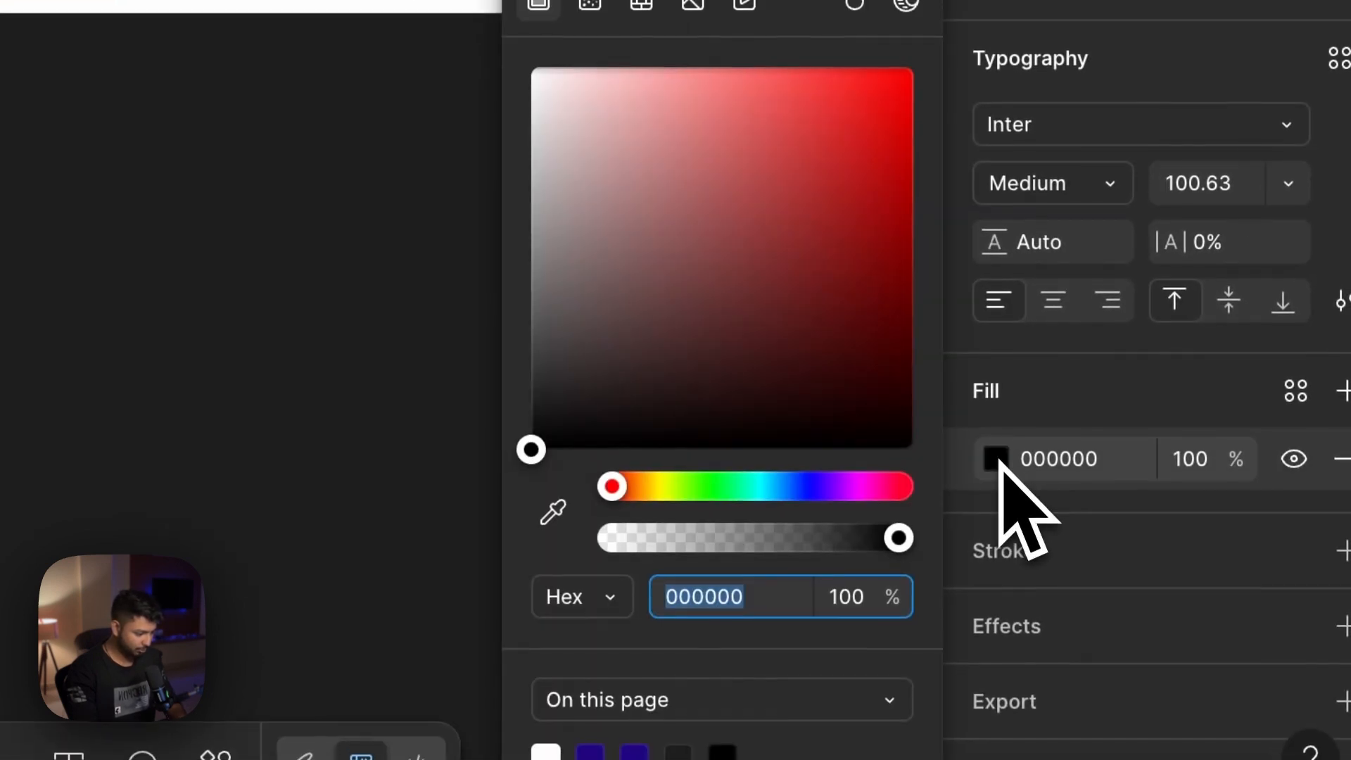
pyautogui.click(536, 505)
pyautogui.click(908, 211)
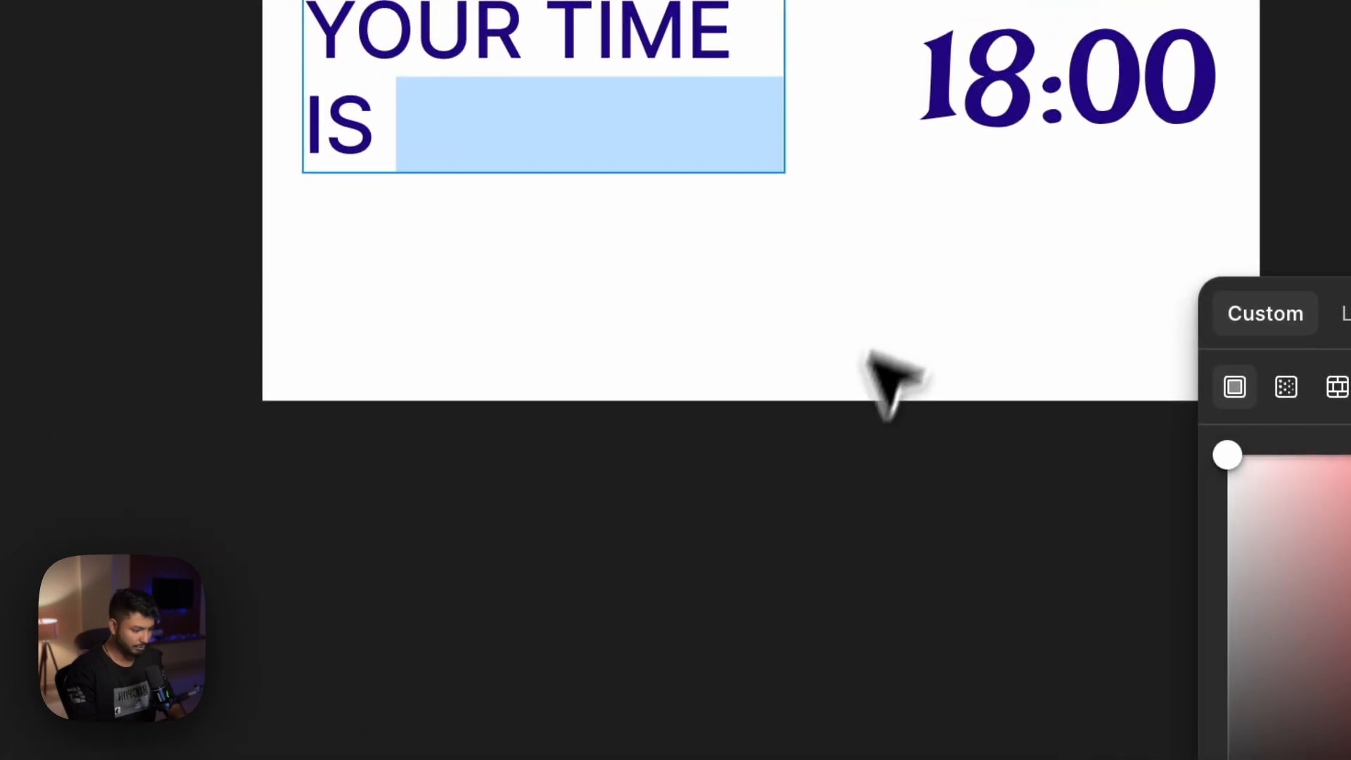
pyautogui.click(831, 462)
pyautogui.click(831, 461)
# Step: Add a second MacBook Air frame (1280 × 832) and place it directly below the first, aligned with its edges
pyautogui.hscroll(2, 831, 461)
pyautogui.scroll(-3, 831, 461)
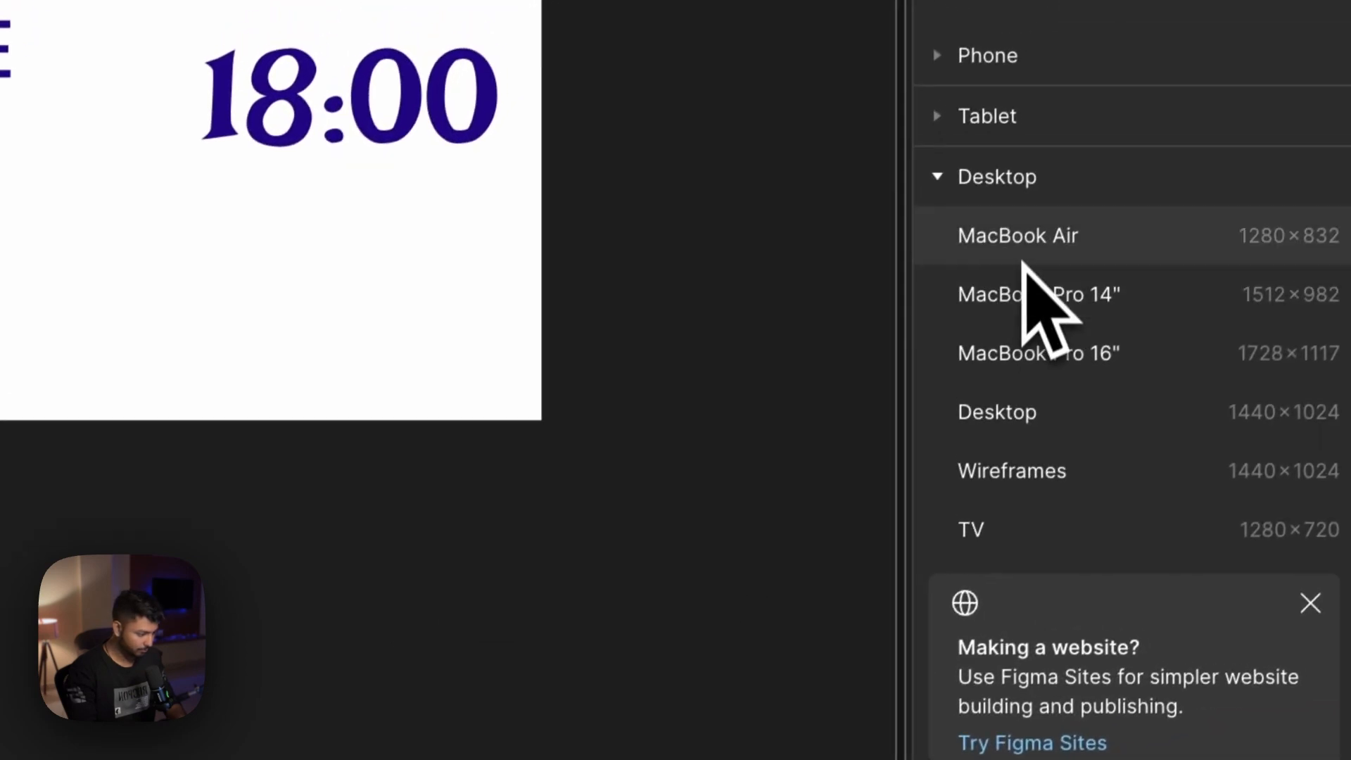
pyautogui.click(1022, 257)
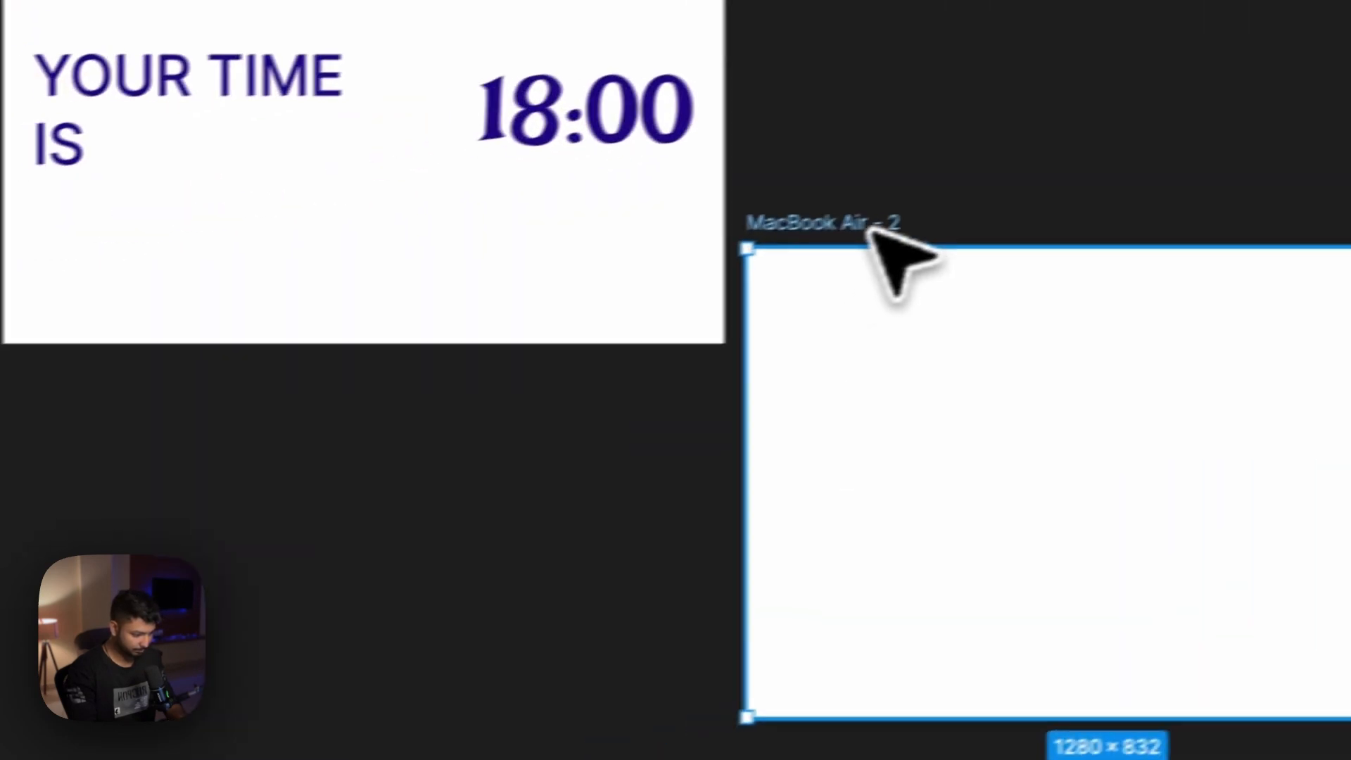
pyautogui.moveTo(890, 257); pyautogui.dragTo(333, 465)
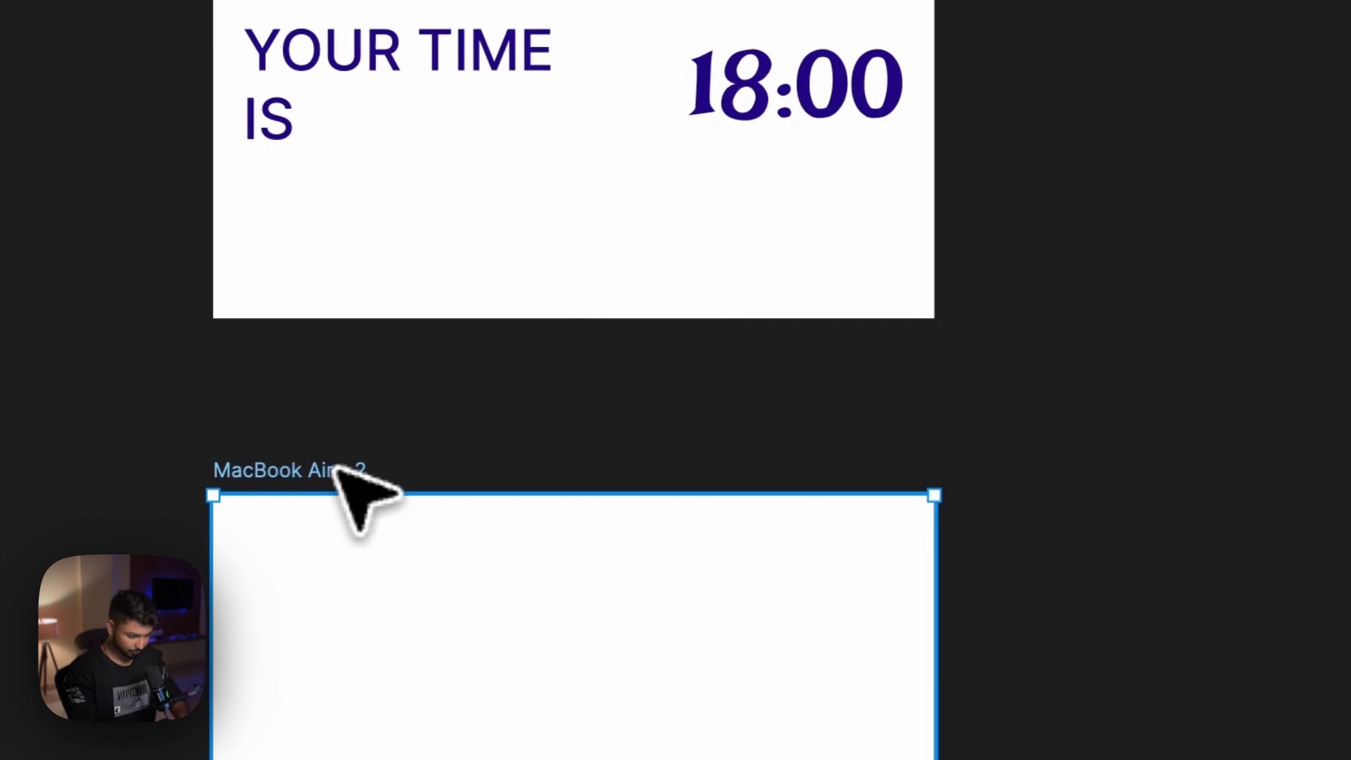
# Step: Change the second frame's fill to an angular gradient and rotate its end point to the frame's lower-right corner
pyautogui.scroll(-3, 338, 475)
pyautogui.hscroll(-1, 341, 480)
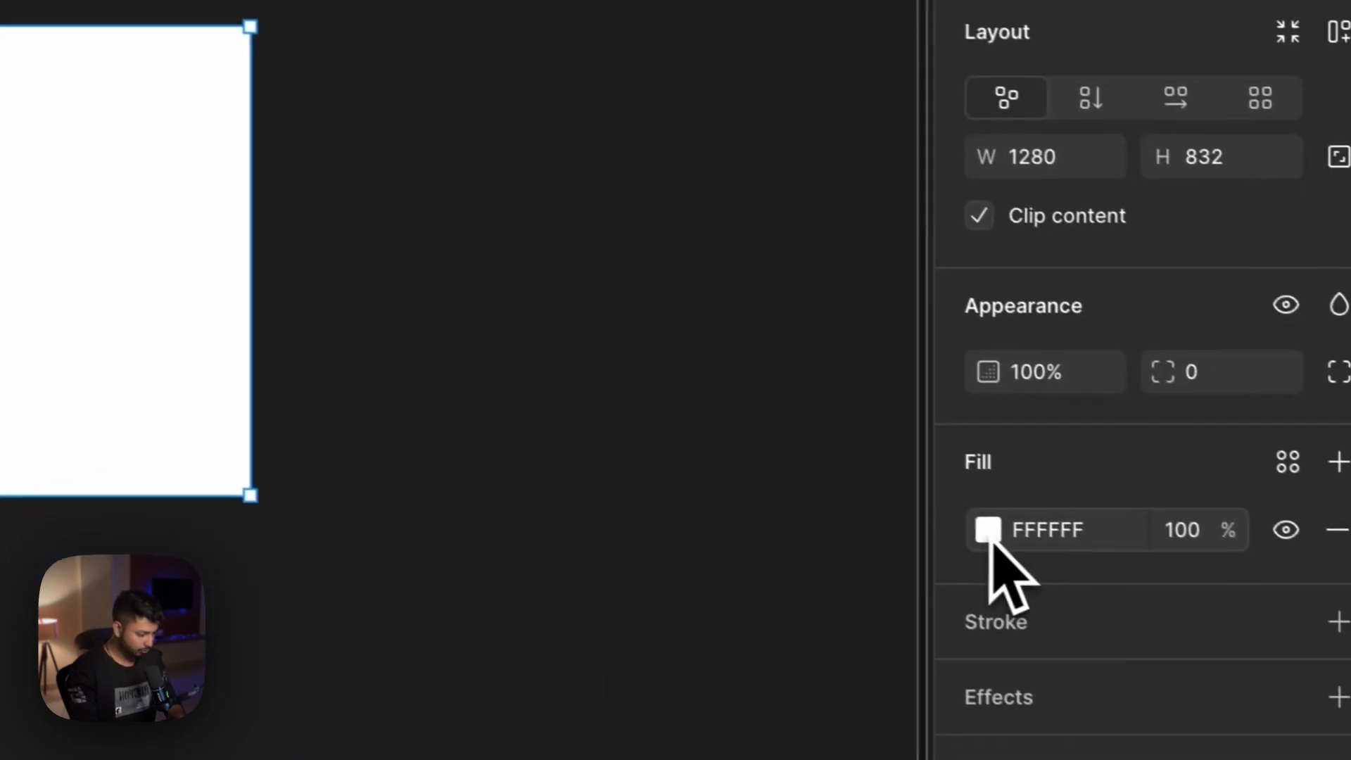
pyautogui.click(986, 529)
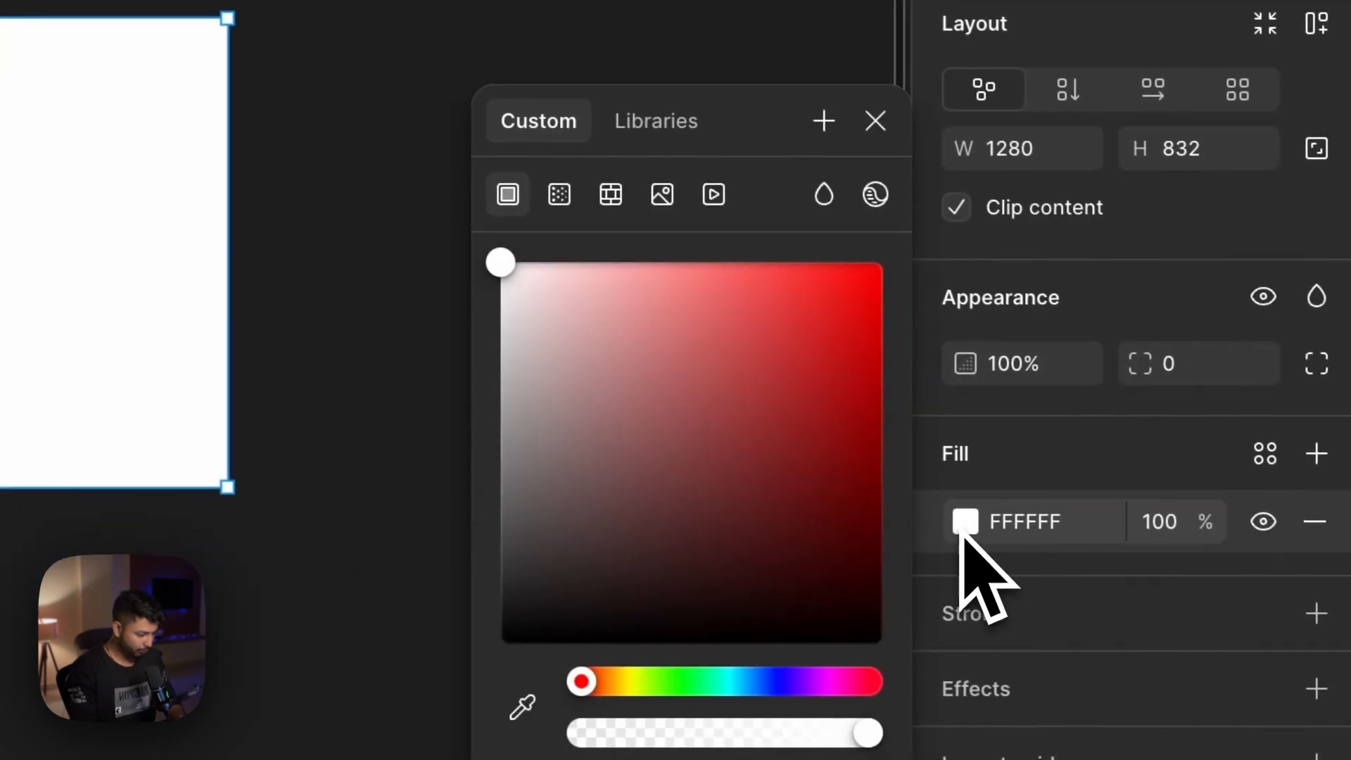
pyautogui.click(556, 195)
pyautogui.click(602, 288)
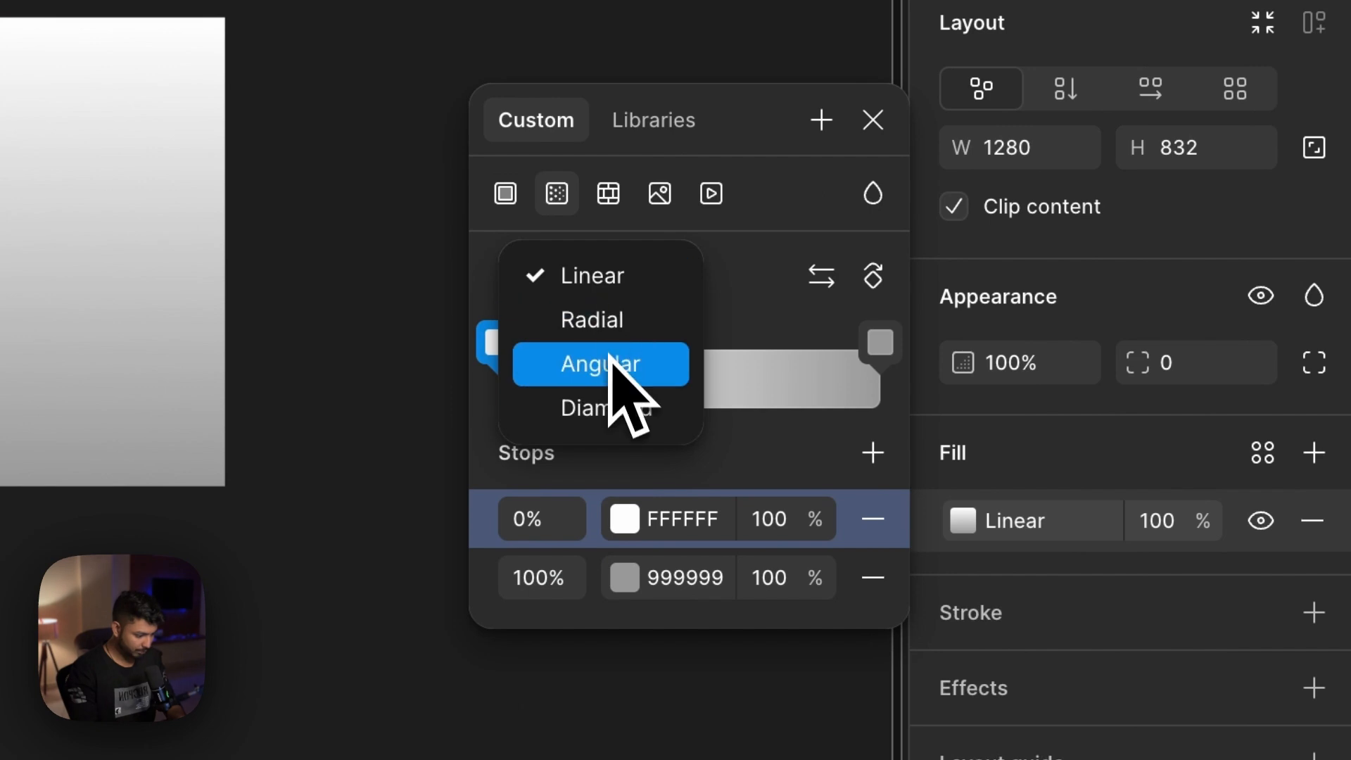
pyautogui.click(610, 361)
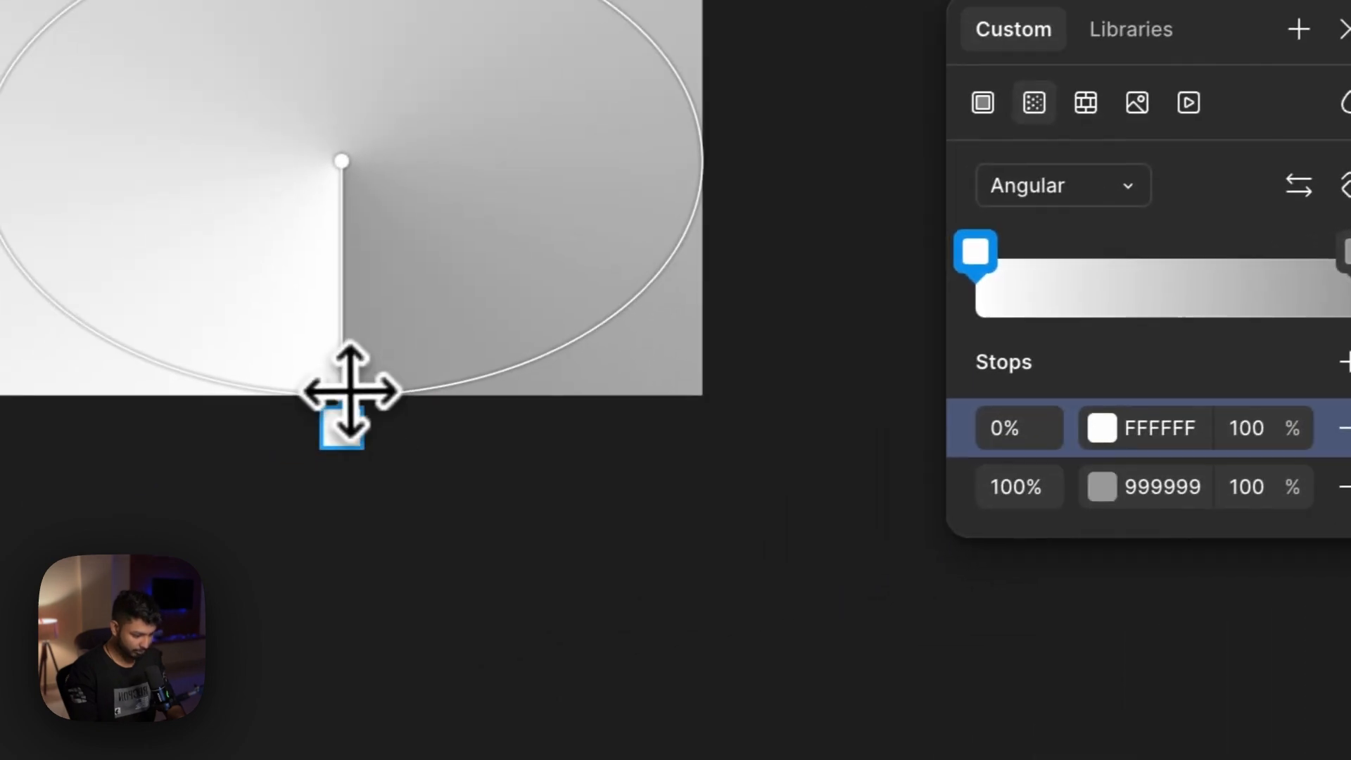
pyautogui.moveTo(347, 392); pyautogui.dragTo(642, 406)
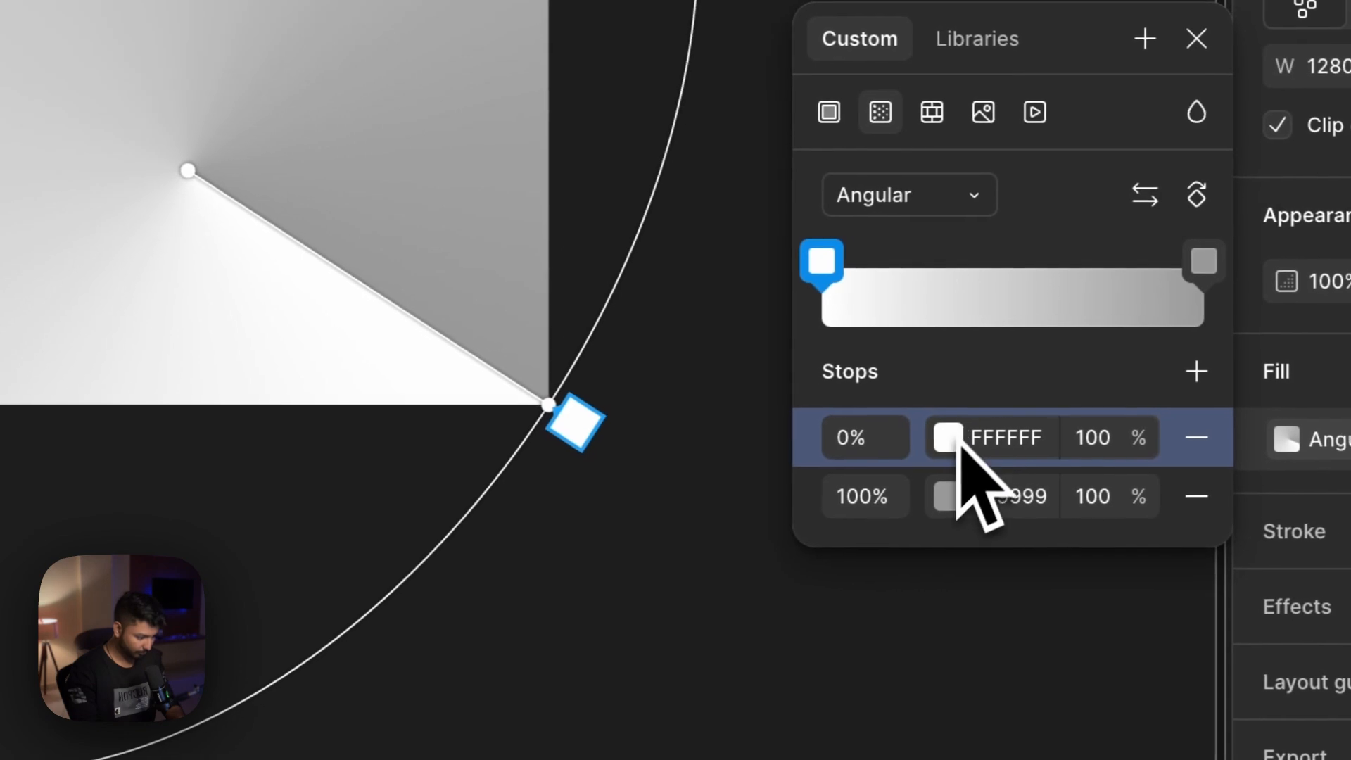
# Step: Set the gradient's 100% stop to dark blue 19029E and close the colour settings
pyautogui.click(1114, 485)
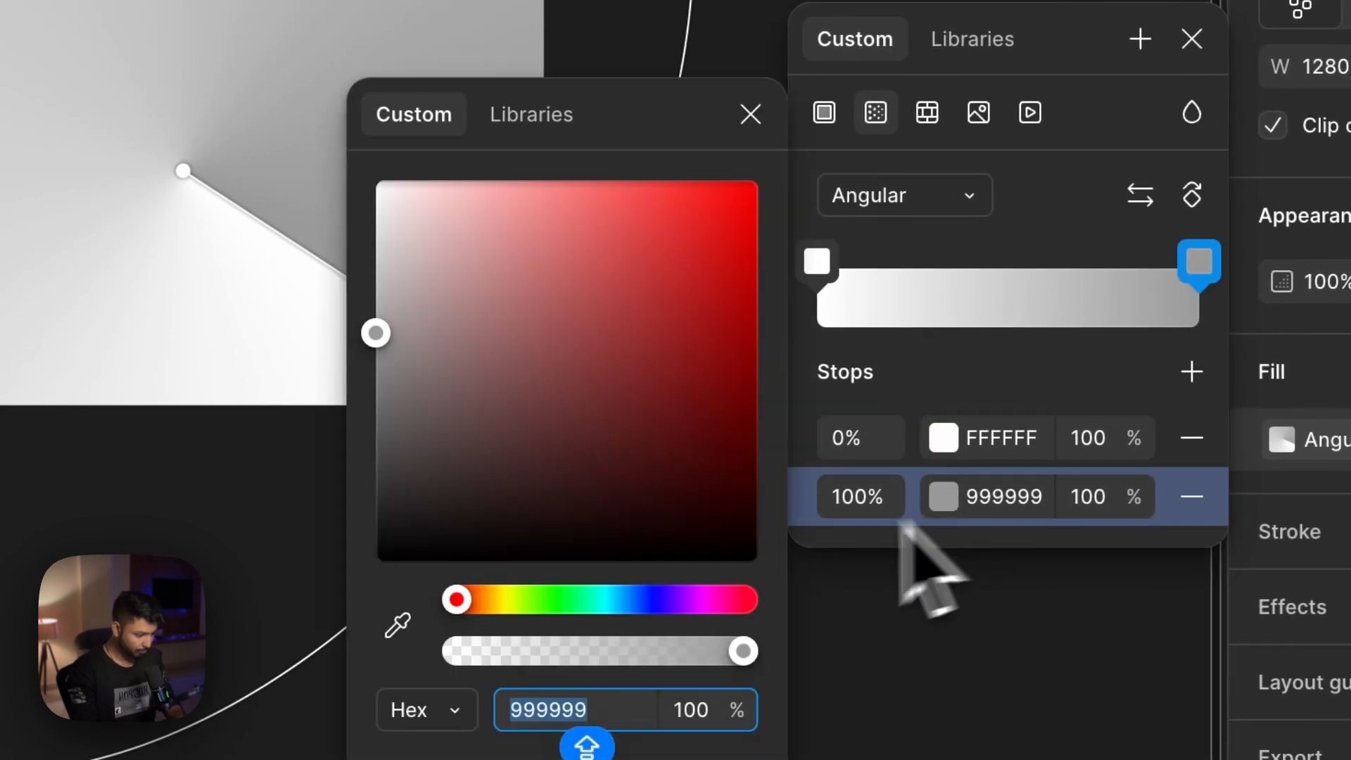
pyautogui.moveTo(464, 601); pyautogui.dragTo(657, 599)
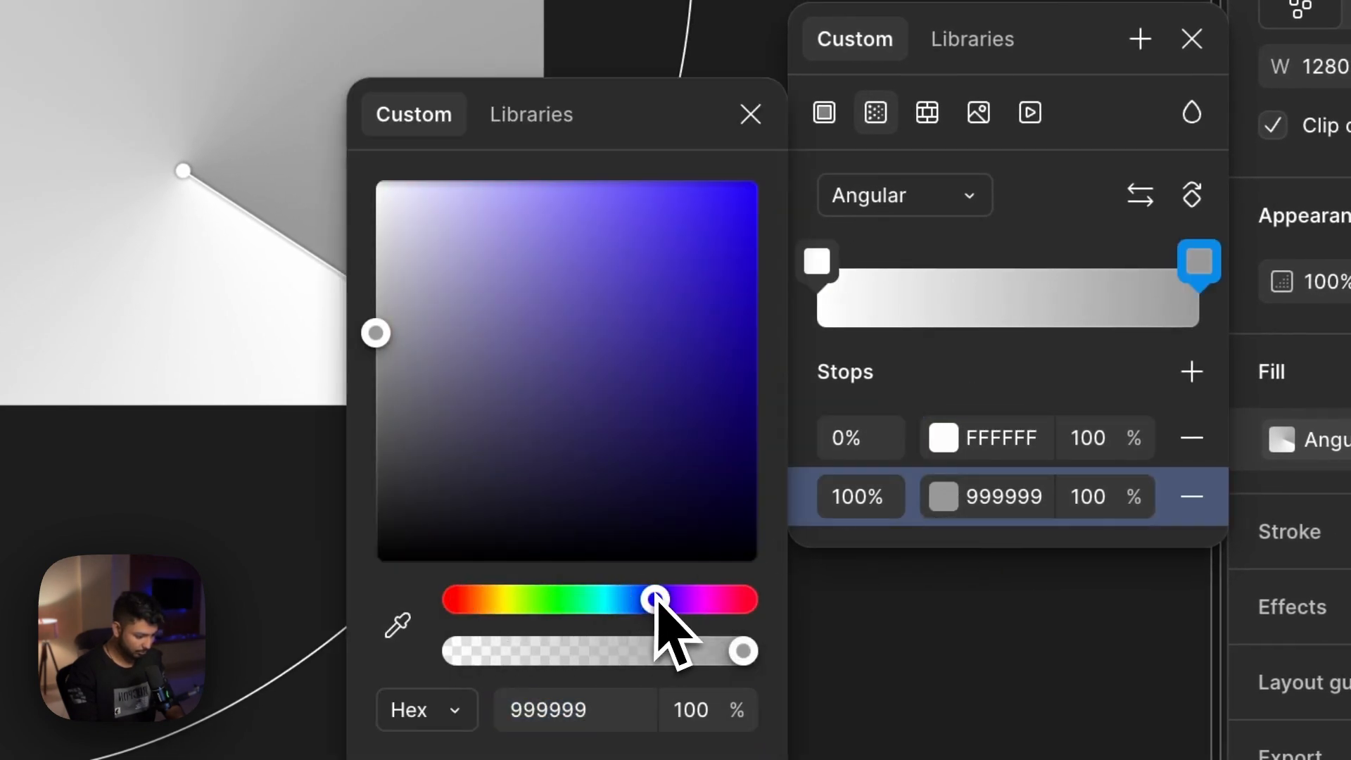
pyautogui.moveTo(386, 349); pyautogui.dragTo(681, 346)
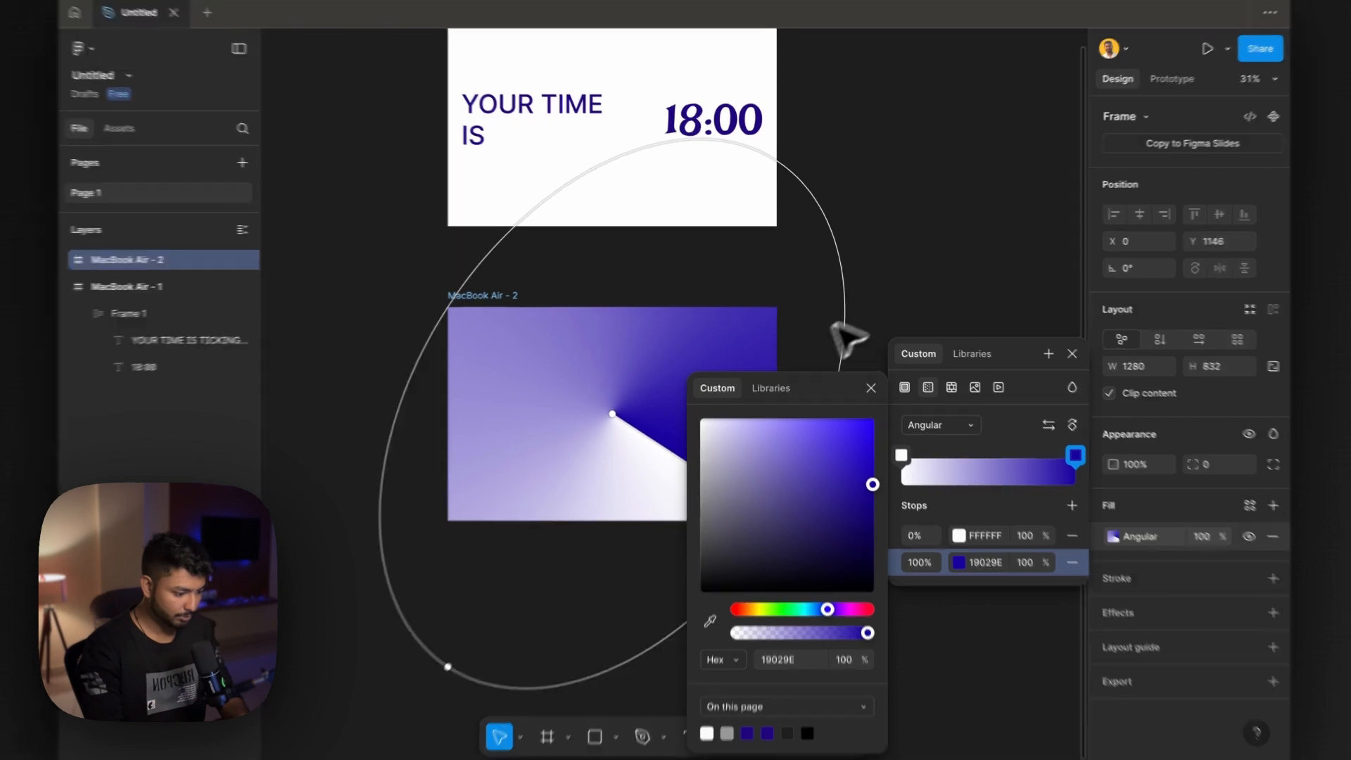
pyautogui.press('Escape')
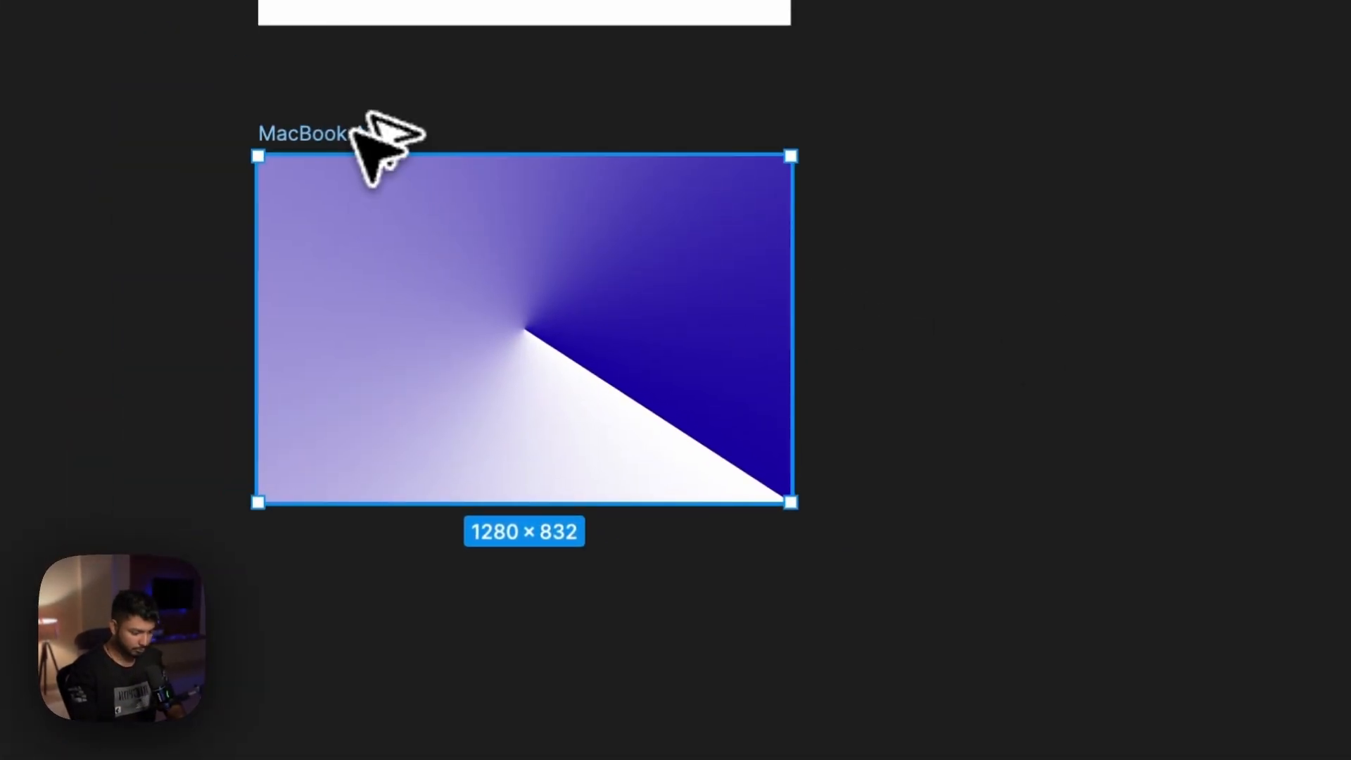
# Step: Duplicate the MacBook Air - 2 frame directly below itself and rotate the copy's angular gradient end point to its upper-right corner
pyautogui.moveTo(352, 133); pyautogui.dragTo(352, 607)
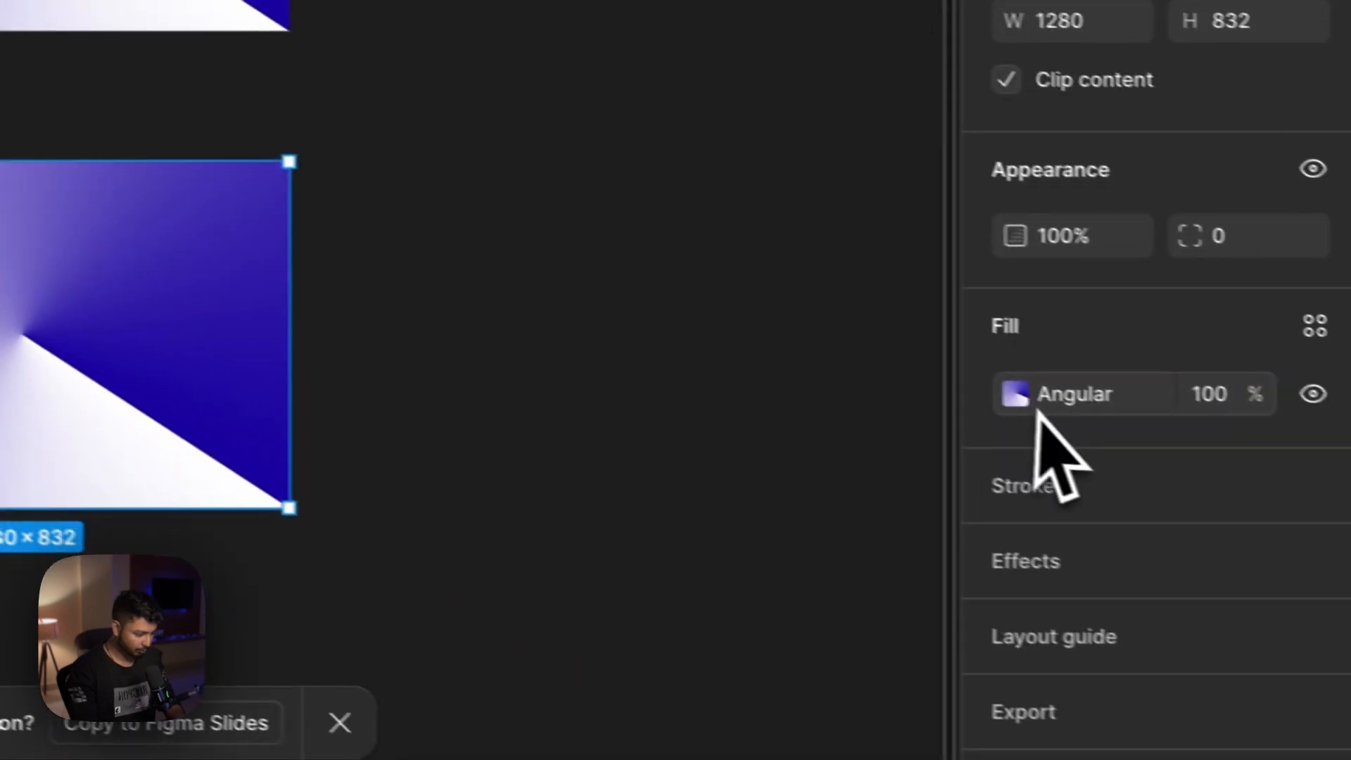
pyautogui.click(1017, 396)
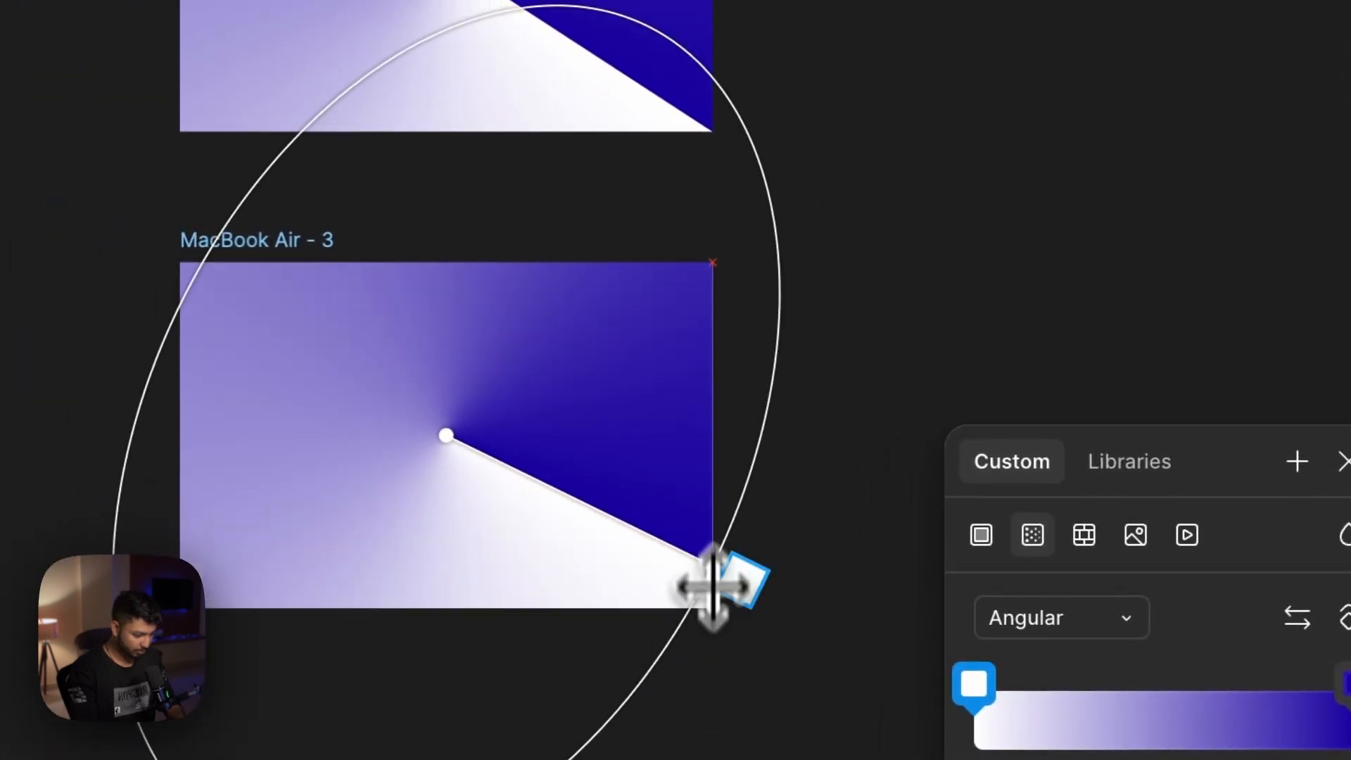
pyautogui.moveTo(713, 586); pyautogui.dragTo(700, 272)
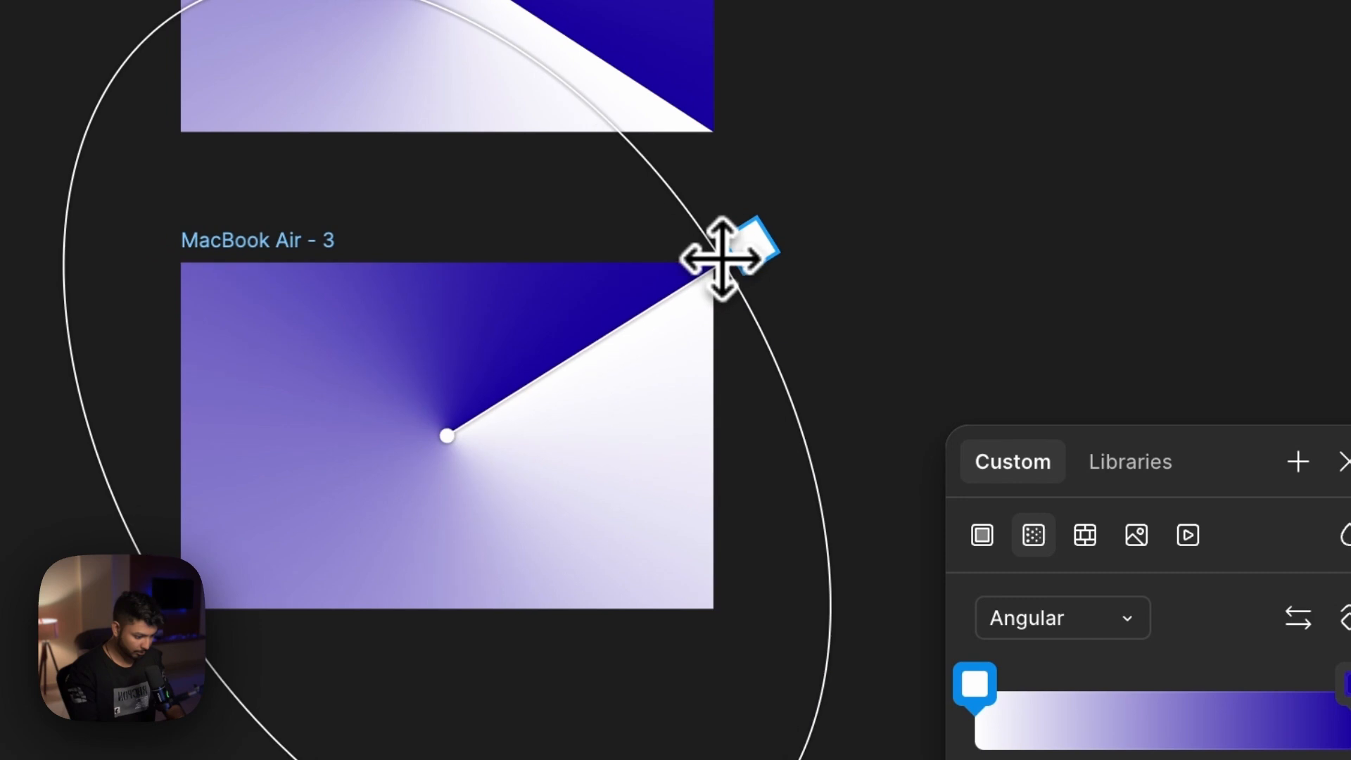
pyautogui.scroll(3, 866, 282)
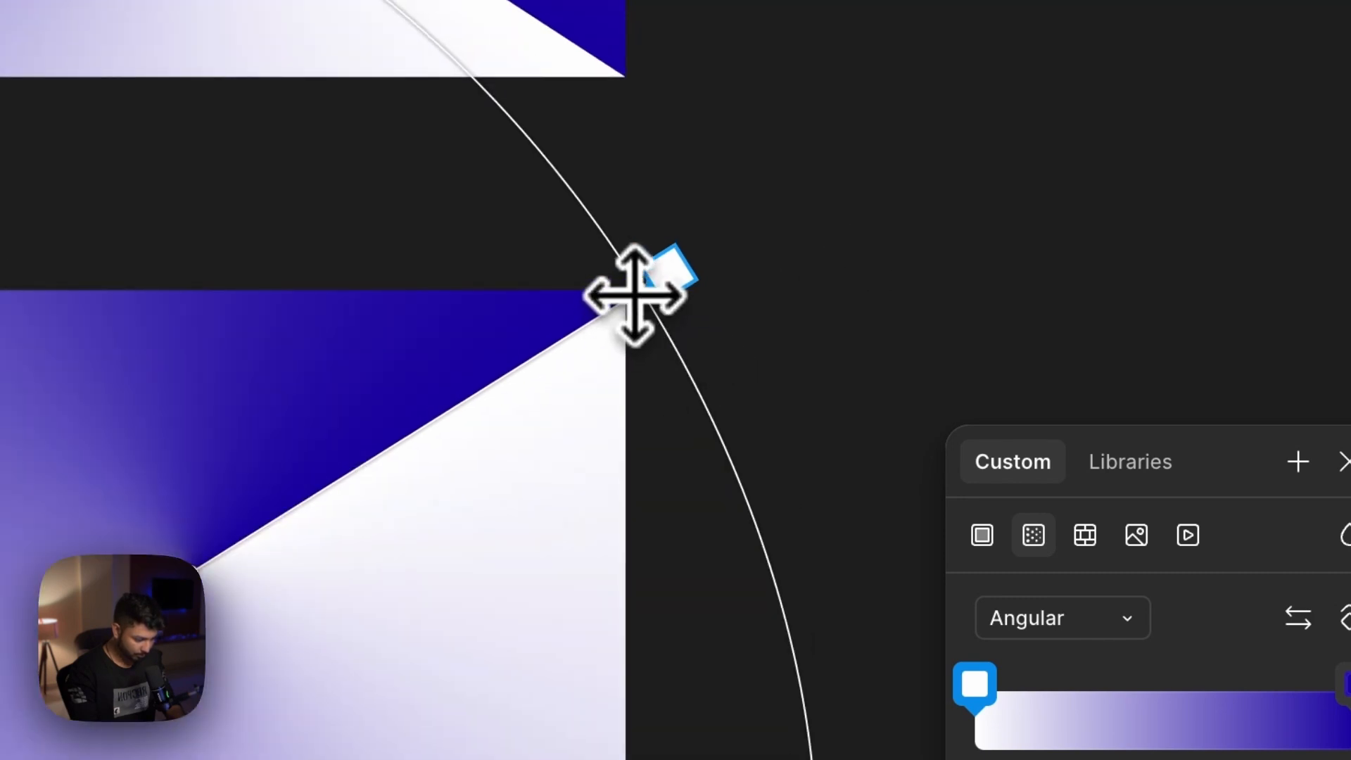
pyautogui.press('Escape')
# Step: Duplicate the MacBook Air - 3 frame directly below itself and rotate the copy's angular gradient end point to its upper-left corner
pyautogui.scroll(-5, 822, 200)
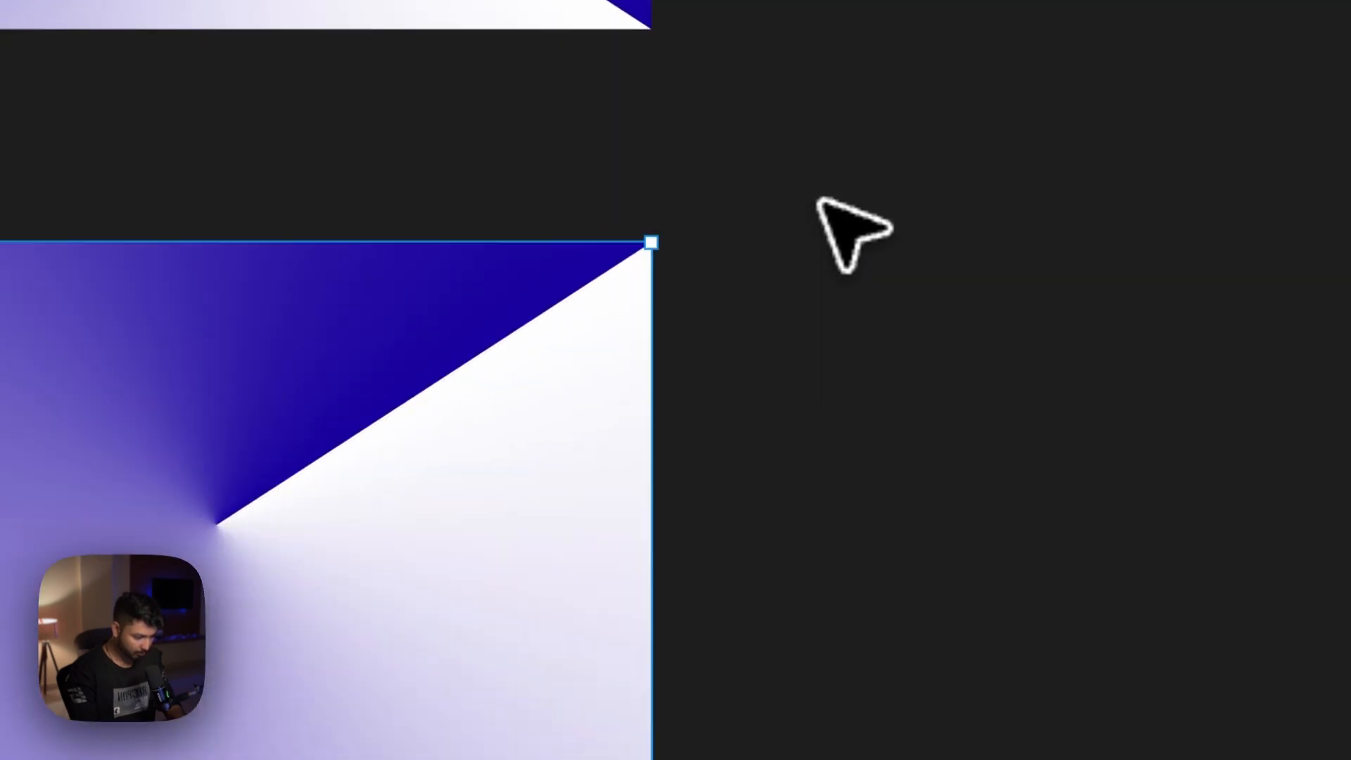
pyautogui.scroll(-3, 825, 207)
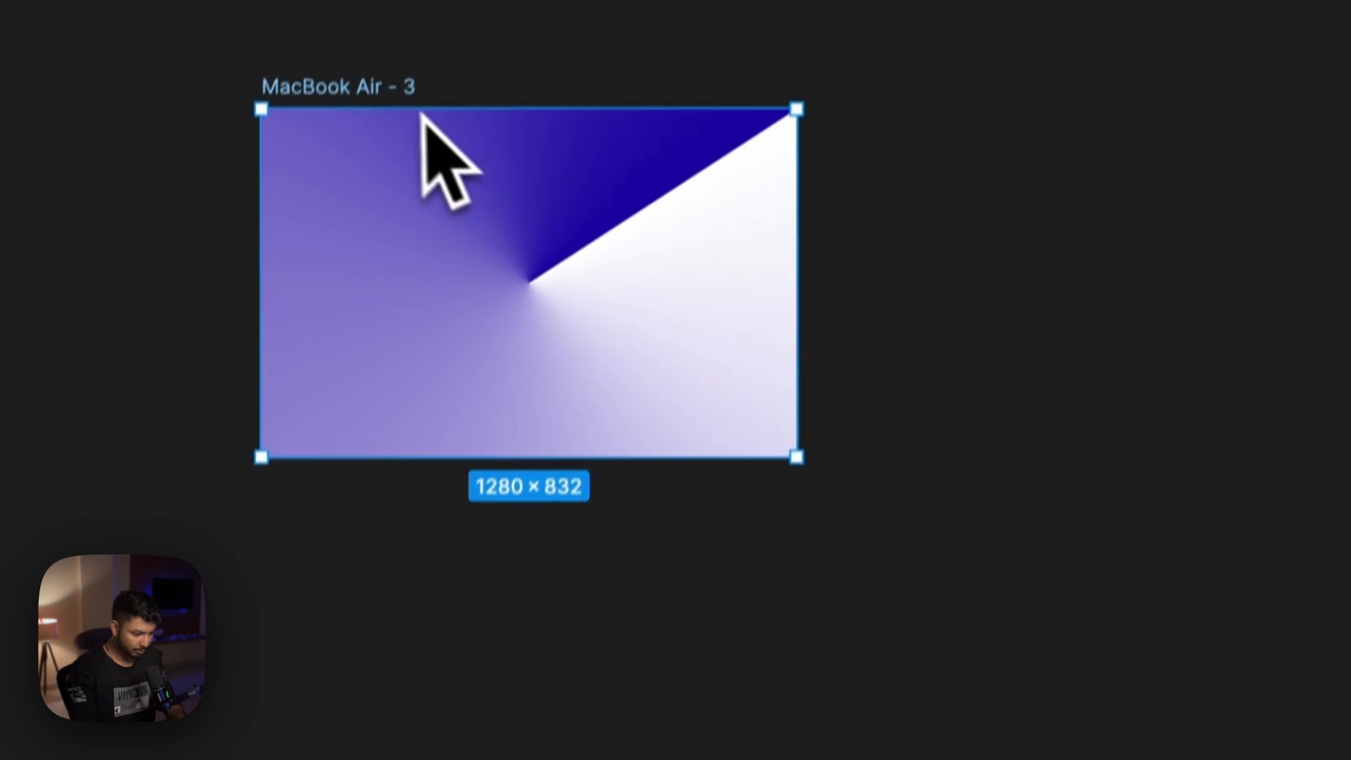
pyautogui.moveTo(380, 130); pyautogui.dragTo(389, 609)
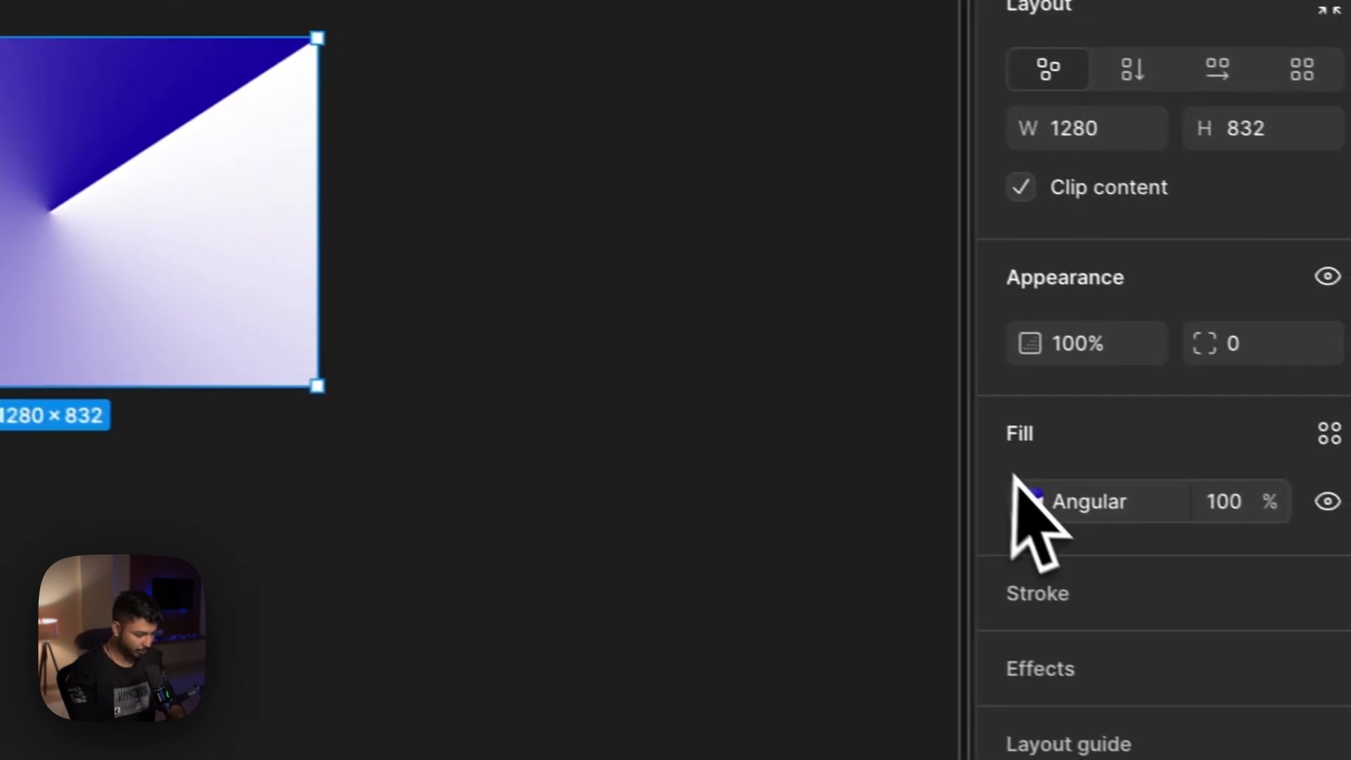
pyautogui.click(1013, 489)
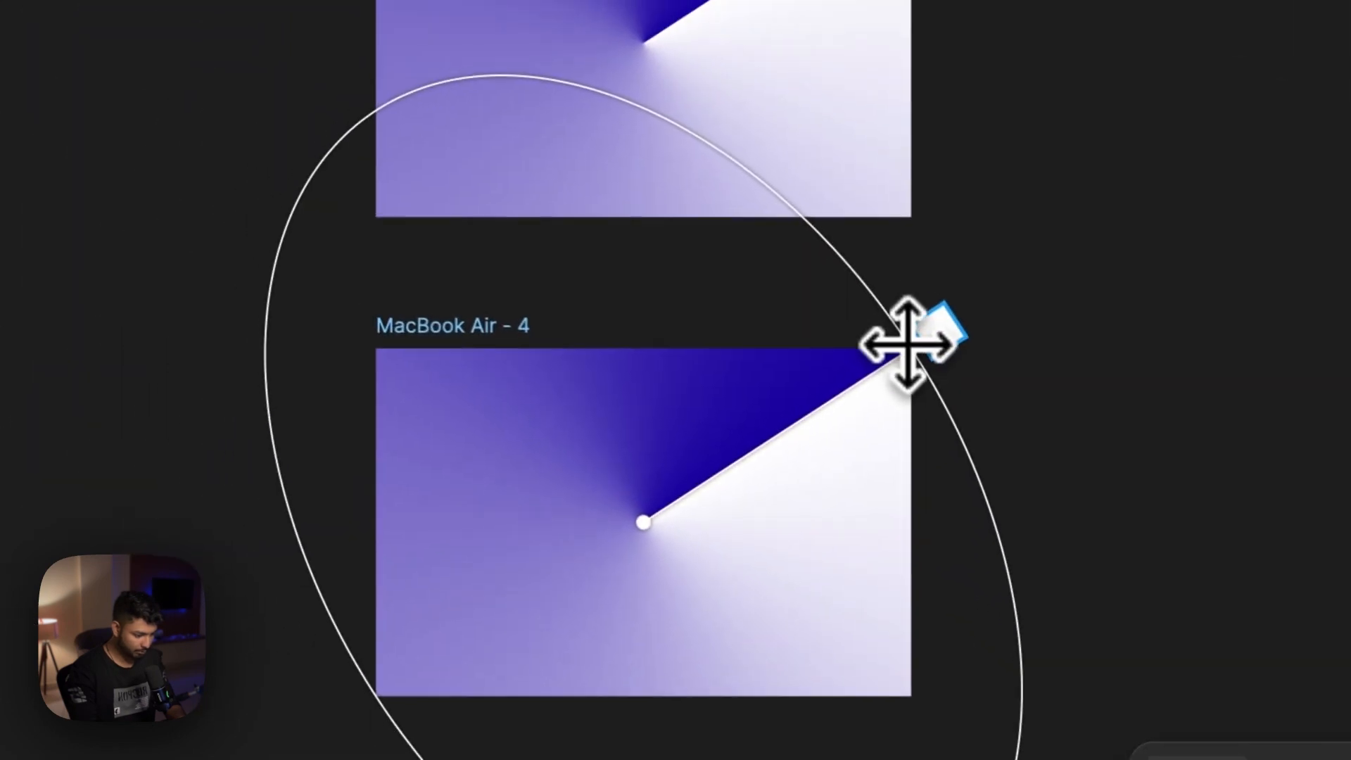
pyautogui.moveTo(905, 347); pyautogui.dragTo(357, 347)
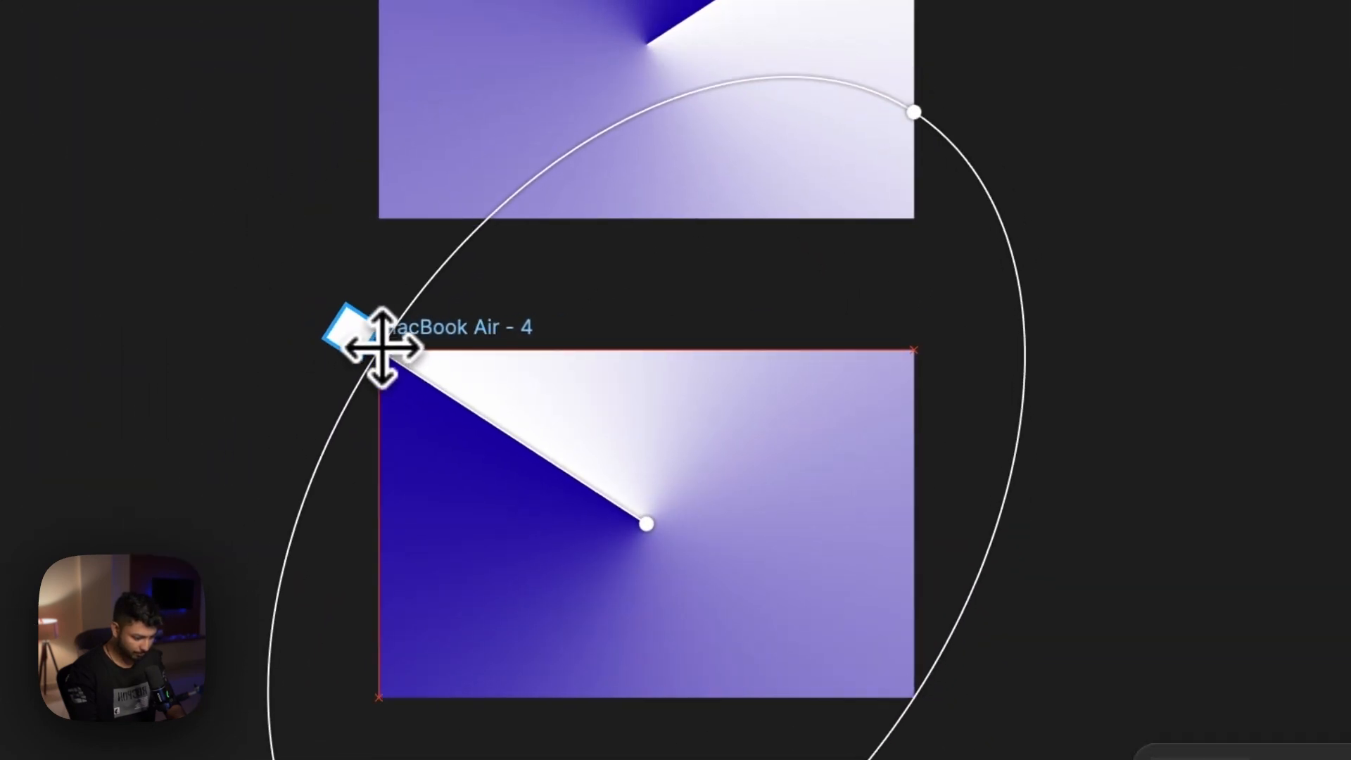
pyautogui.press('Escape')
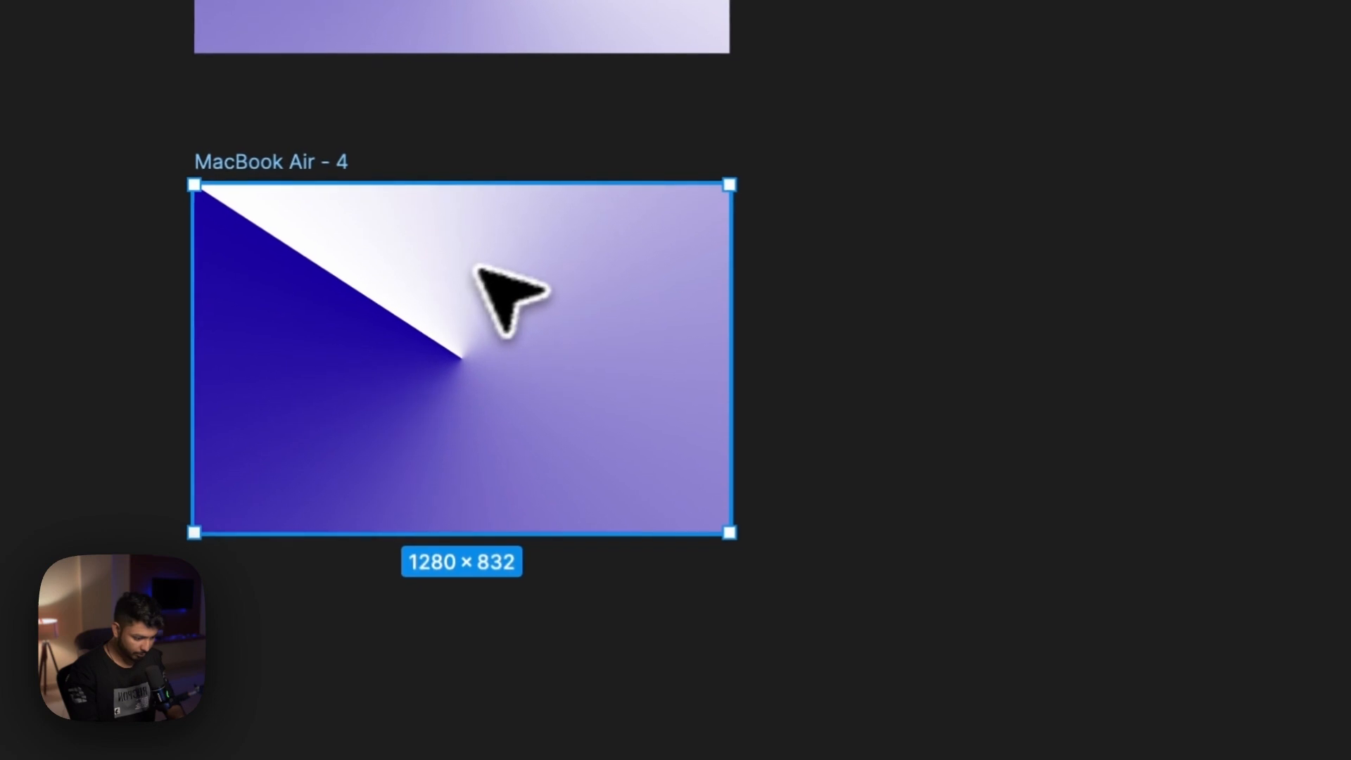
# Step: Duplicate the MacBook Air - 4 frame about 271 px below itself and rotate the copy's angular gradient end point to its lower-left corner
pyautogui.moveTo(459, 271); pyautogui.dragTo(458, 713)
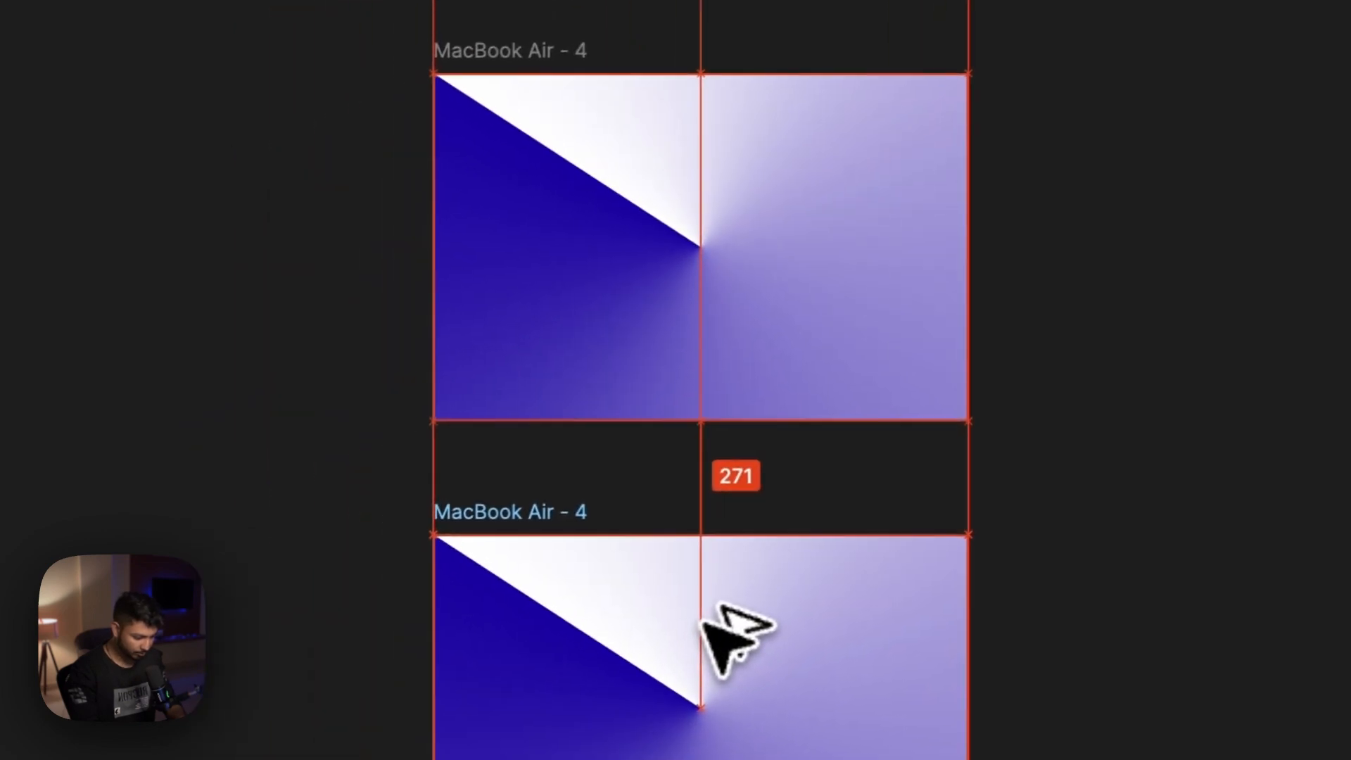
pyautogui.moveTo(703, 621); pyautogui.dragTo(704, 623)
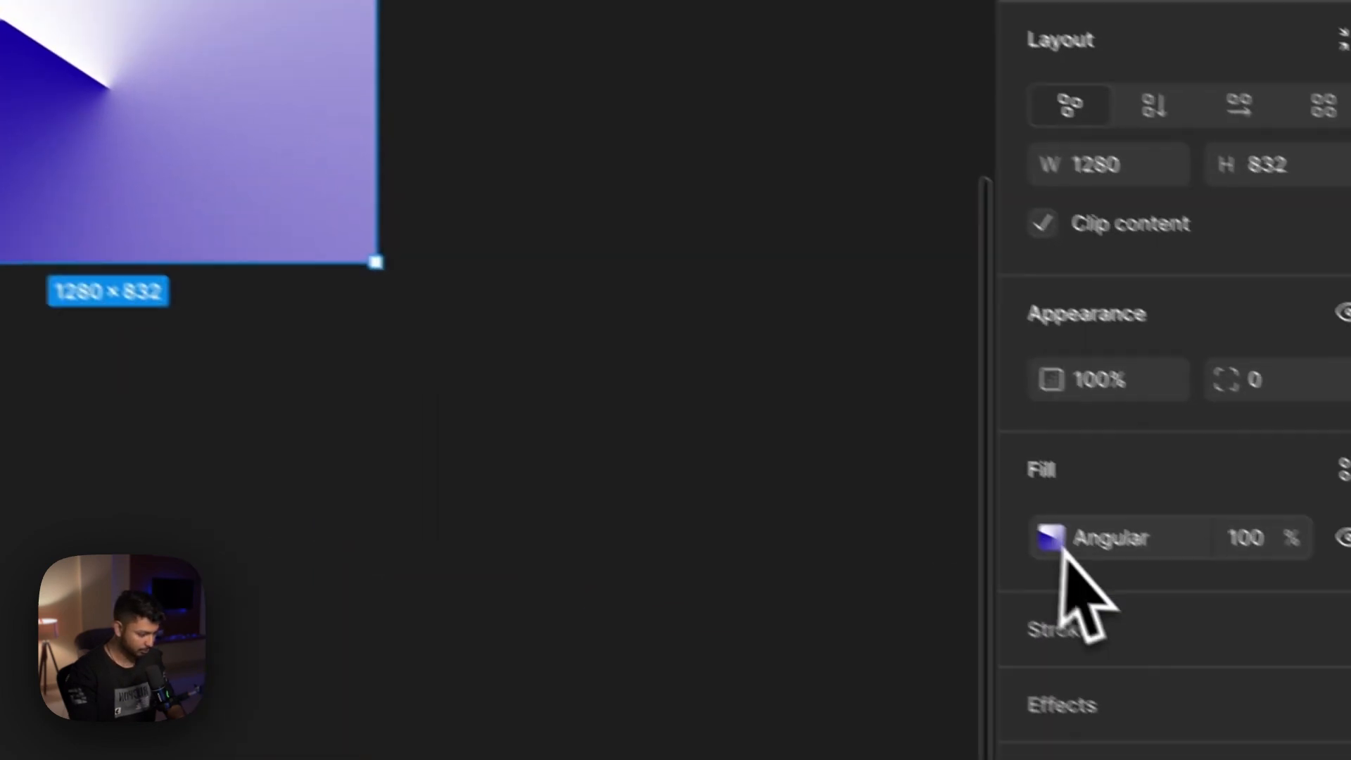
pyautogui.click(1048, 539)
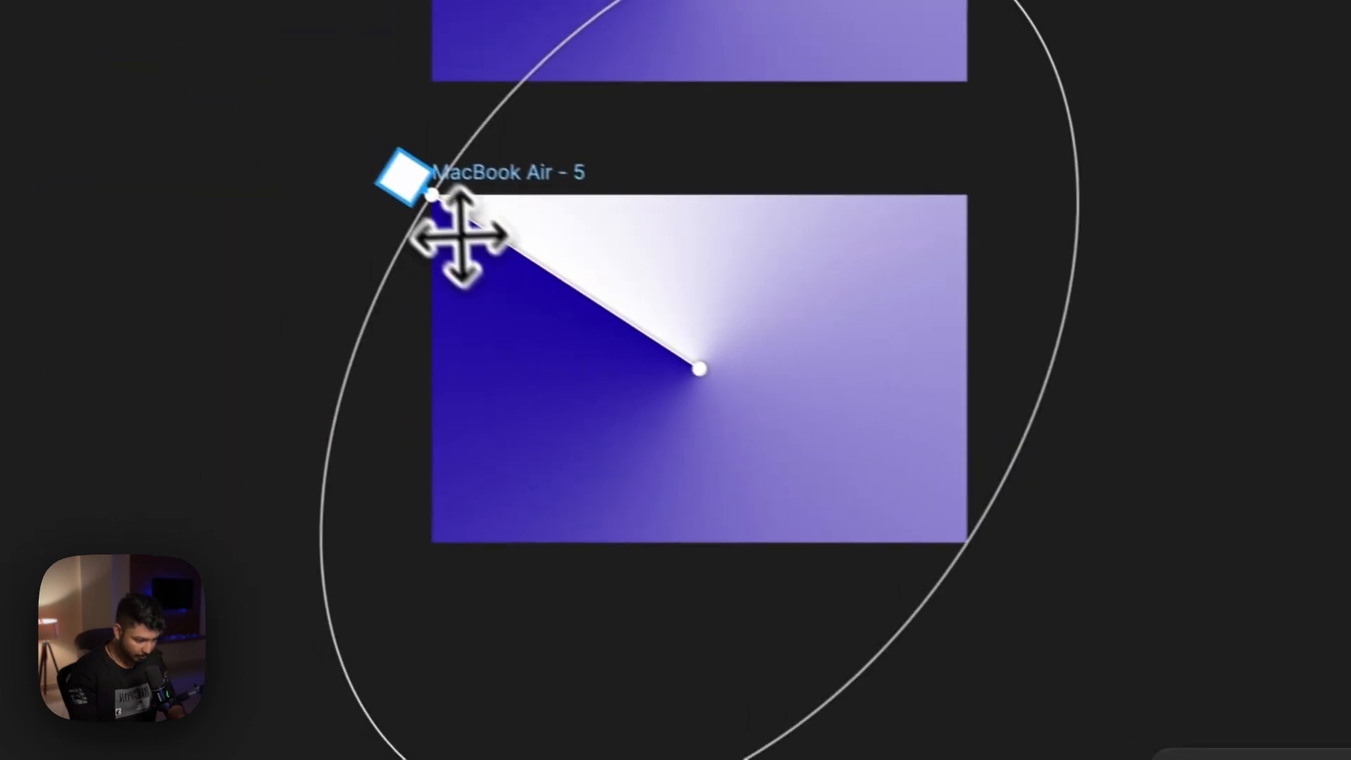
pyautogui.moveTo(461, 238); pyautogui.dragTo(472, 522)
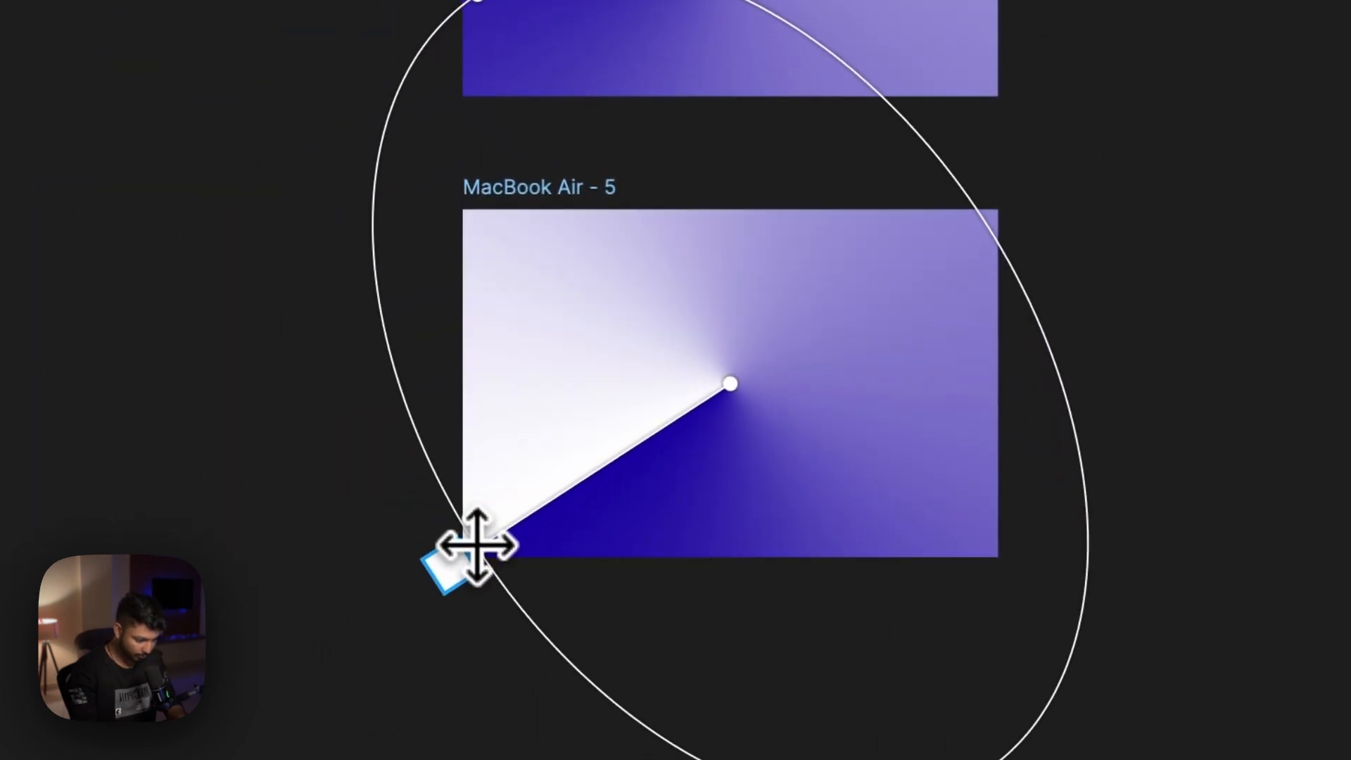
pyautogui.press('Escape')
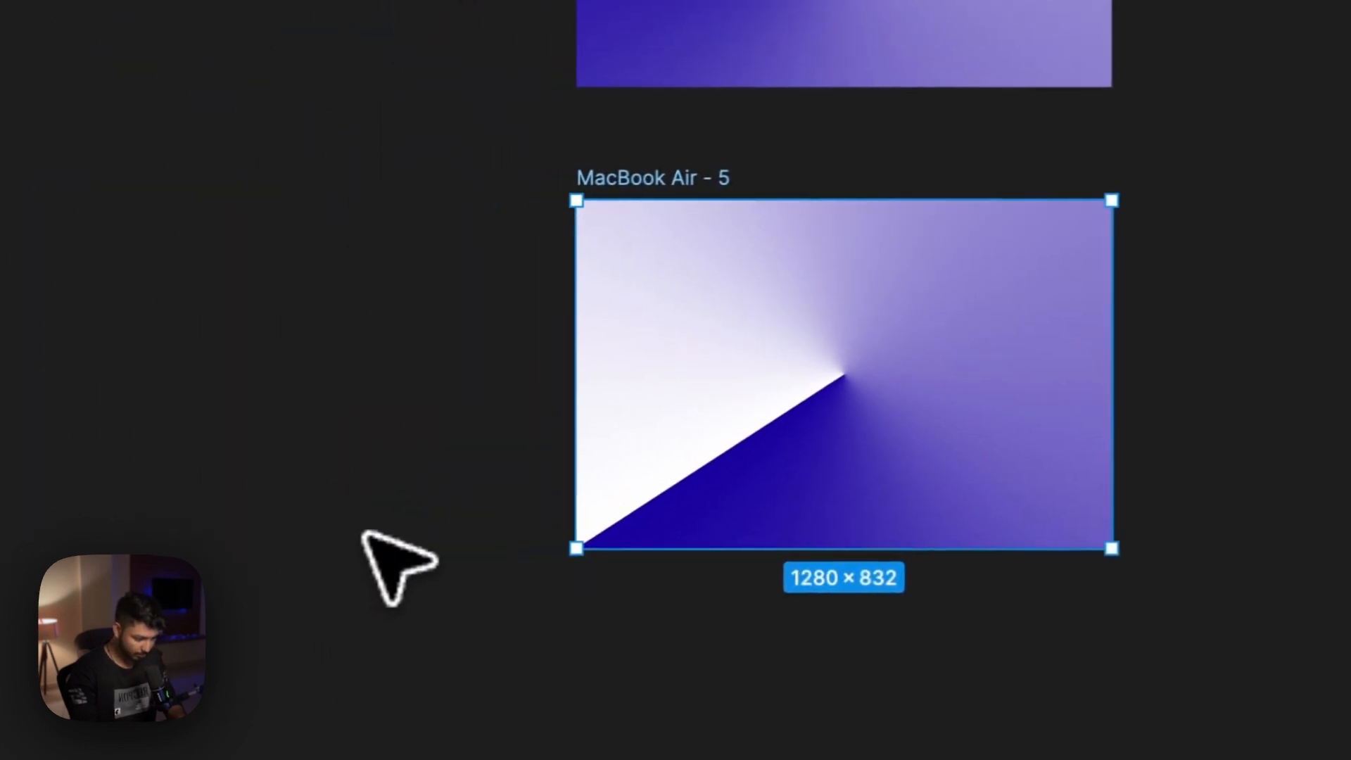
# Step: Select the four angular-gradient frames together and turn them into one component set
pyautogui.scroll(5, 817, 387)
pyautogui.scroll(-3, 817, 387)
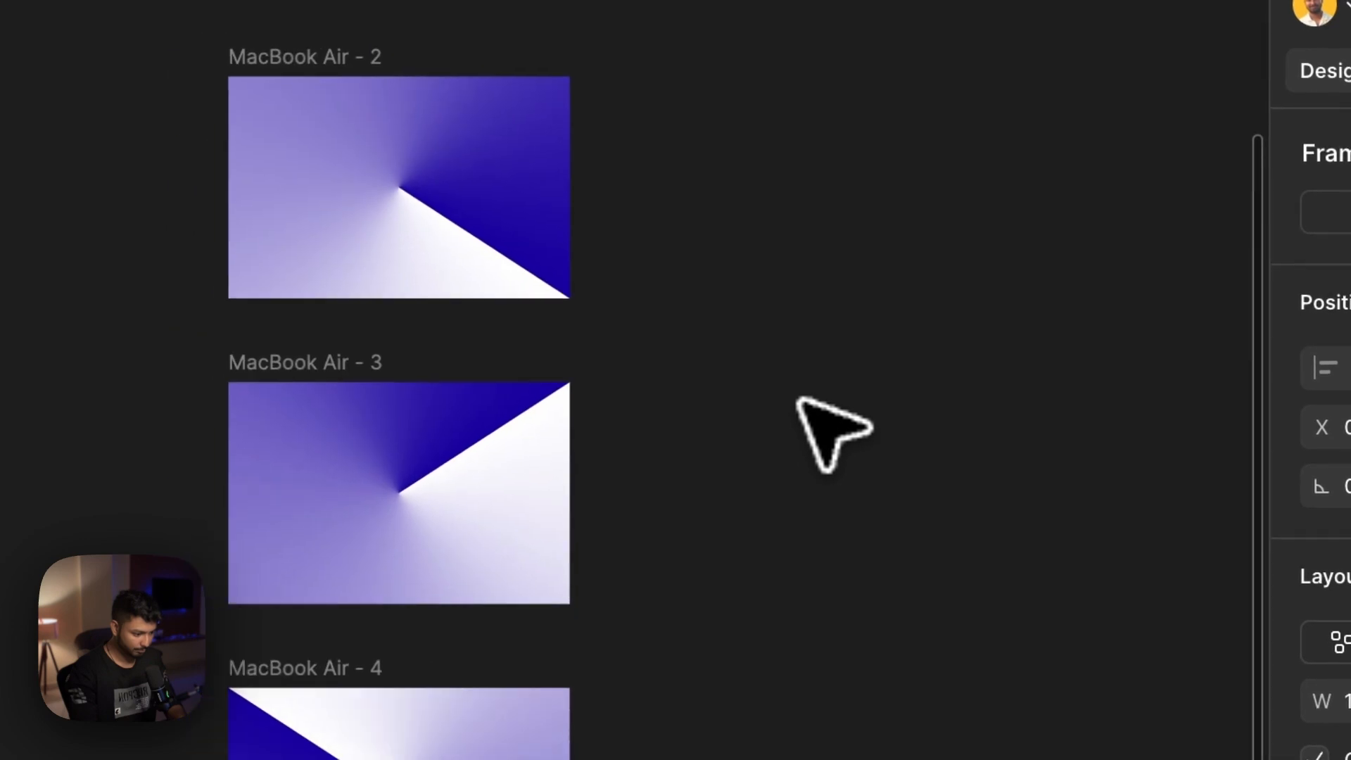
pyautogui.moveTo(788, 145); pyautogui.dragTo(525, 736)
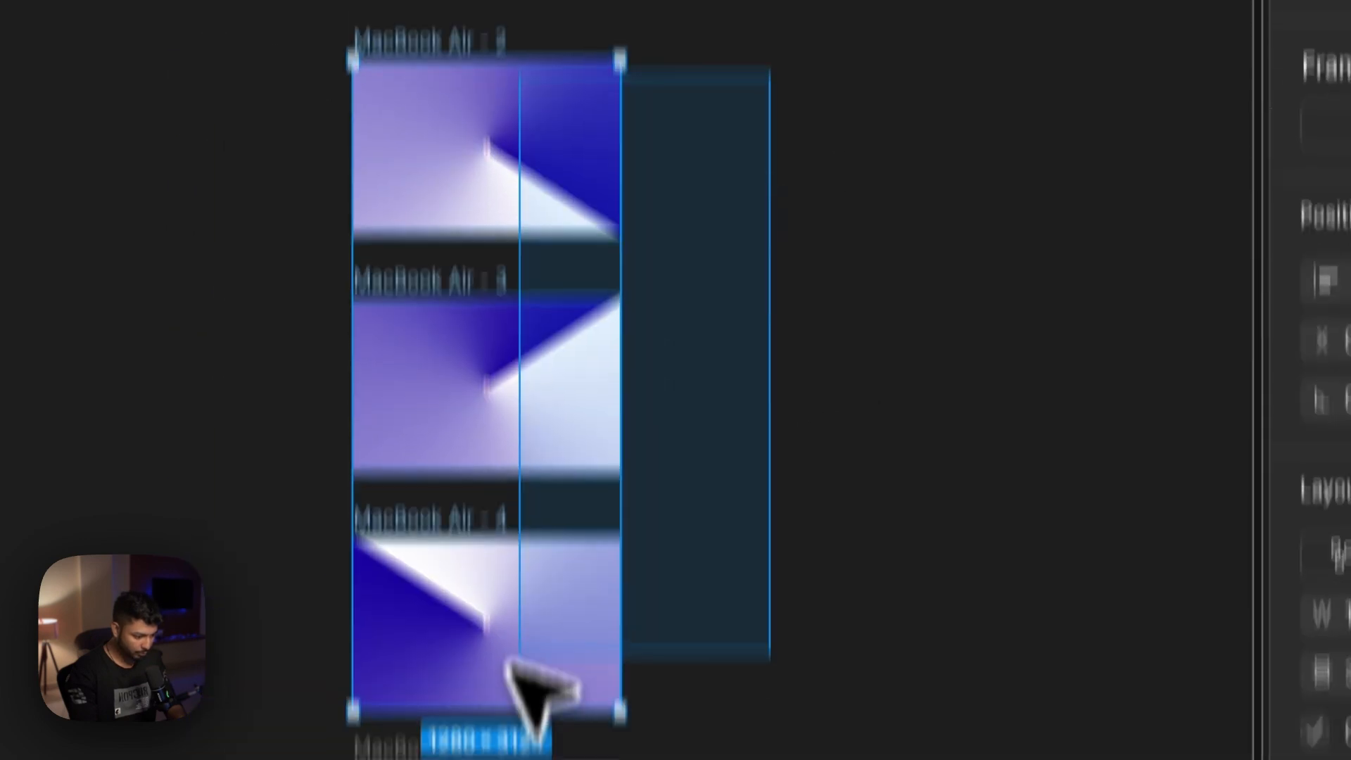
pyautogui.moveTo(510, 665); pyautogui.dragTo(368, 513)
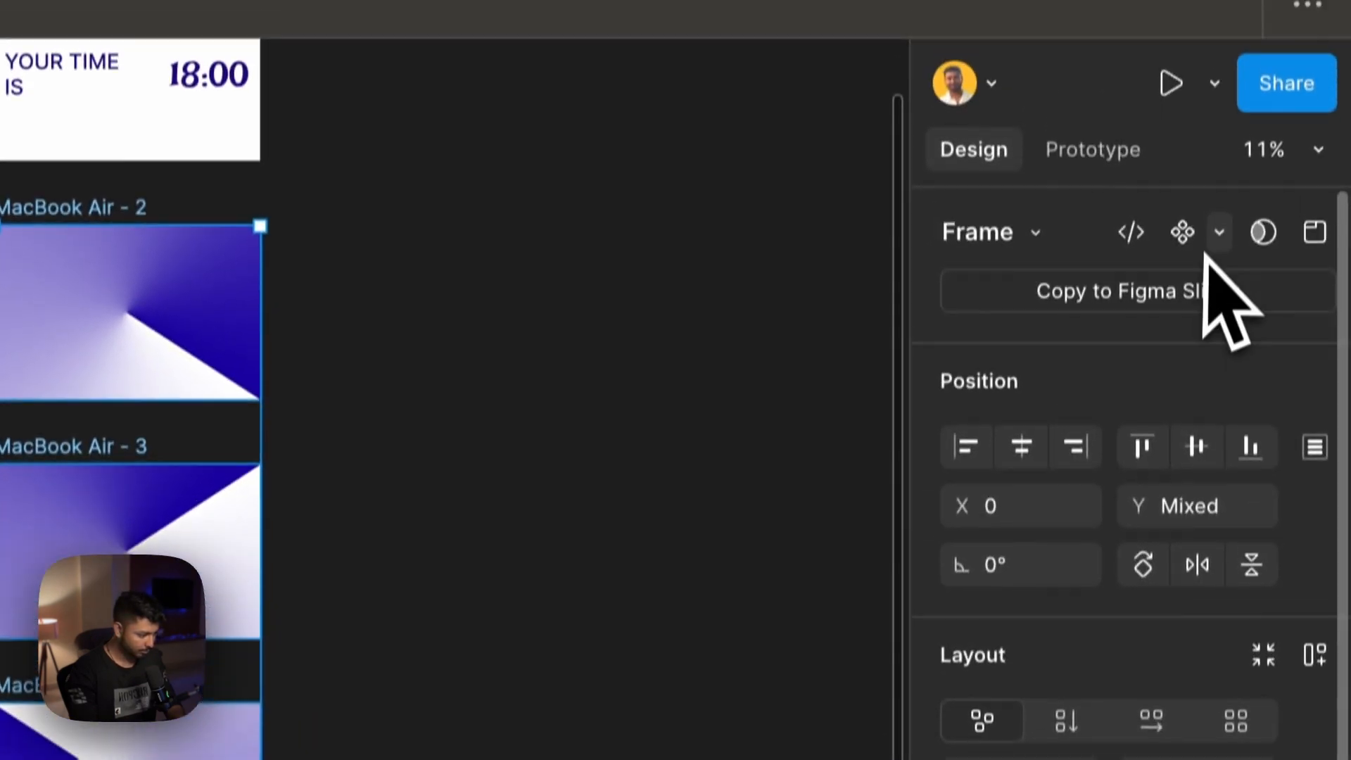
pyautogui.click(1218, 260)
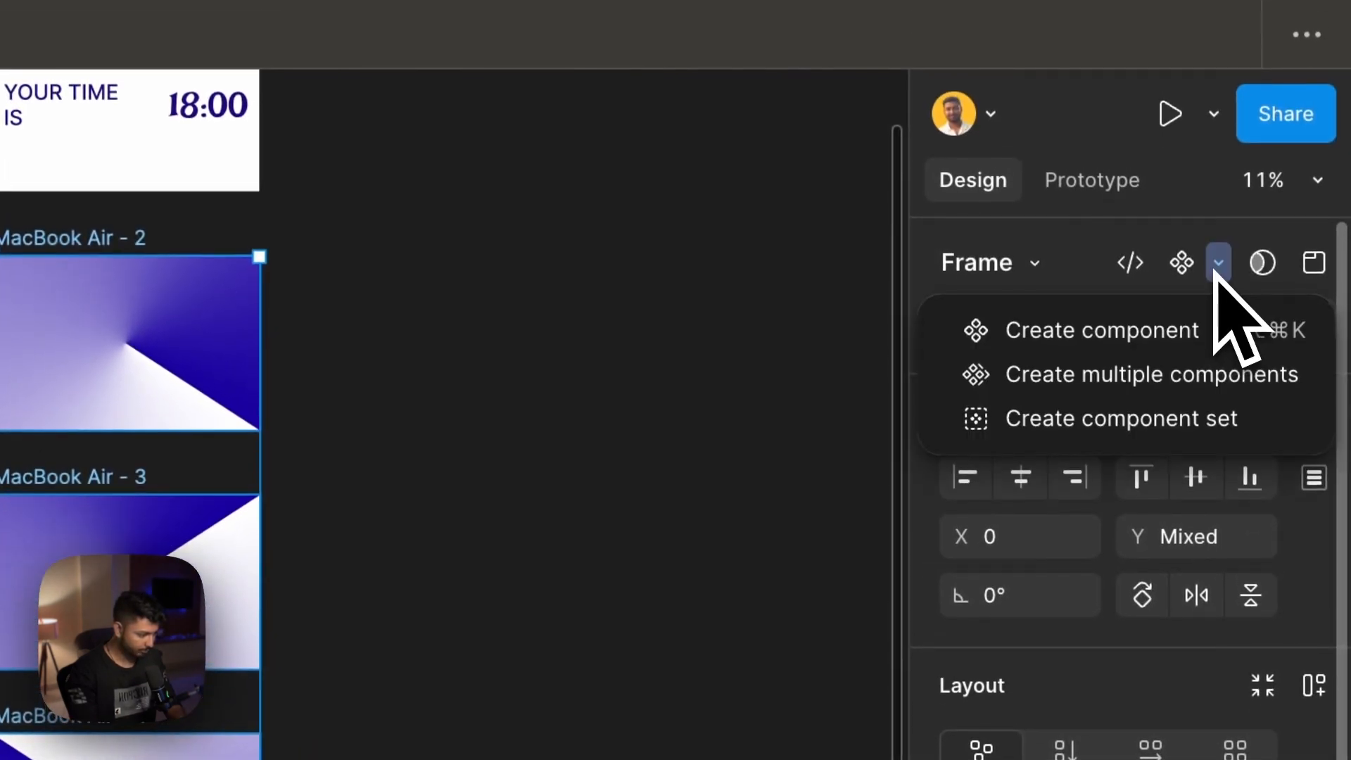
pyautogui.click(1121, 430)
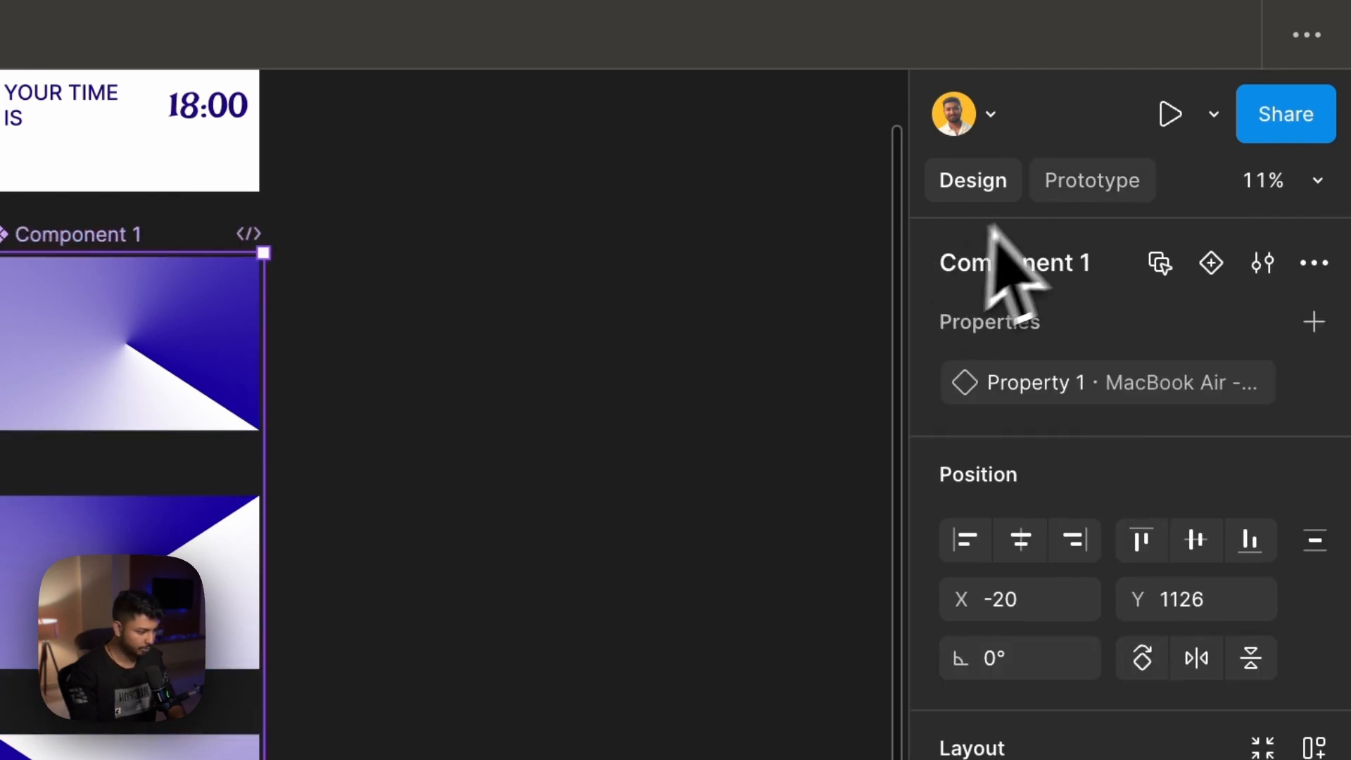
# Step: Link the first variant to the second with a prototype interaction triggered After delay, with a 15 ms delay
pyautogui.click(1077, 185)
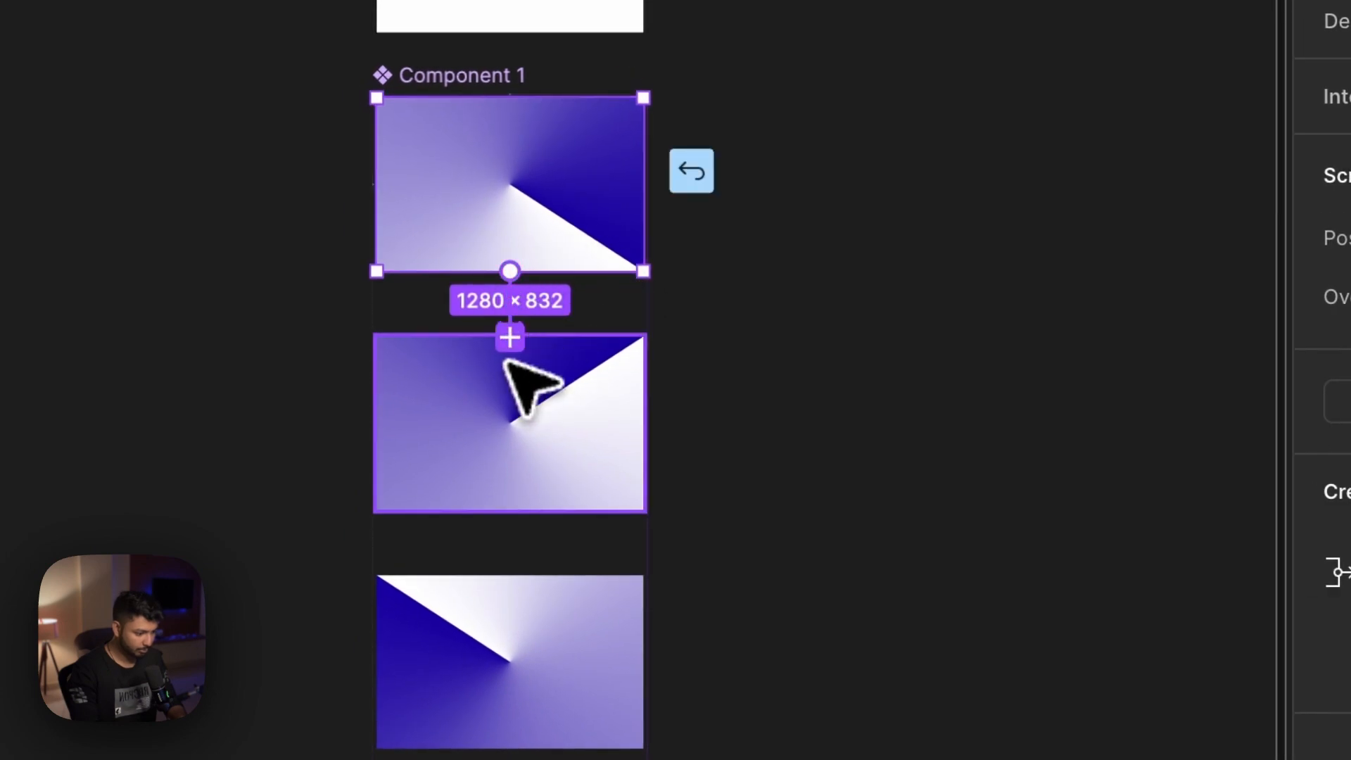
pyautogui.moveTo(505, 361); pyautogui.dragTo(506, 363)
pyautogui.click(535, 510)
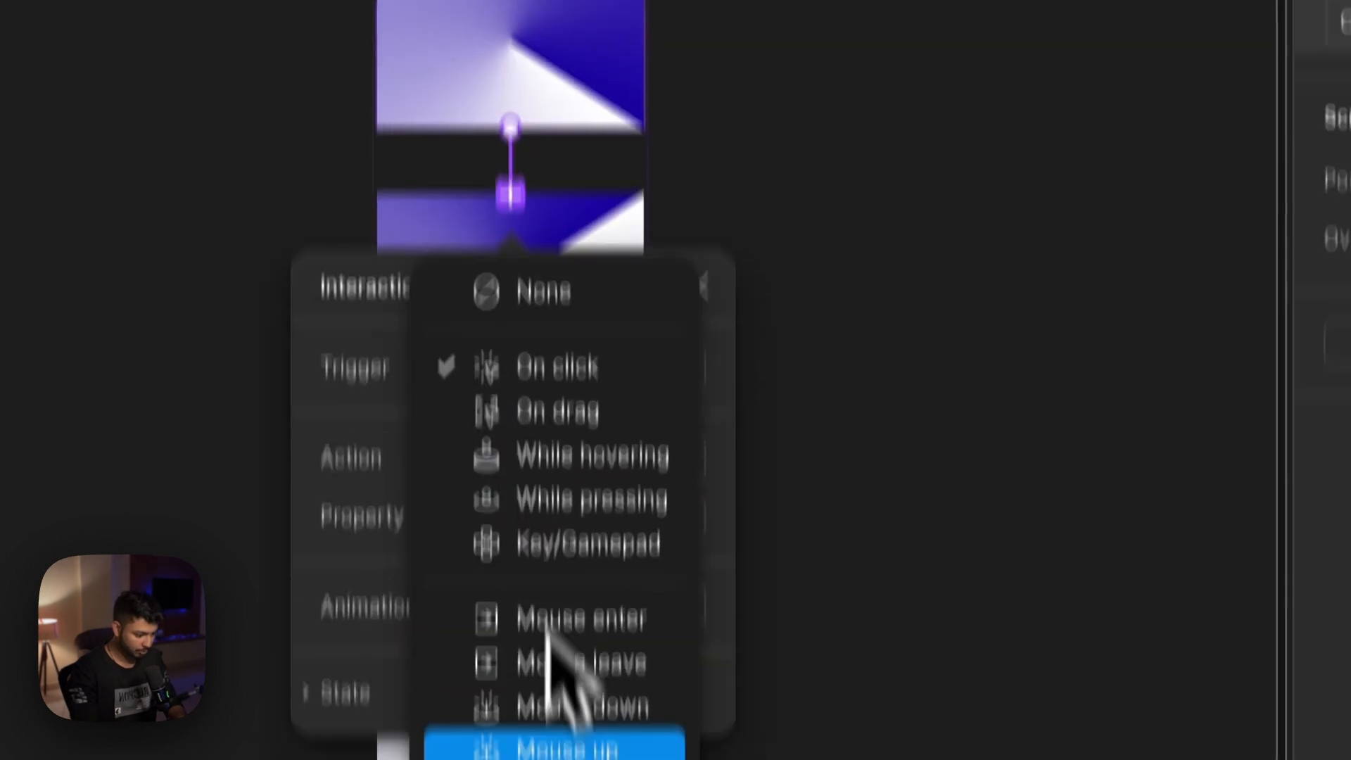
pyautogui.click(567, 628)
pyautogui.click(543, 206)
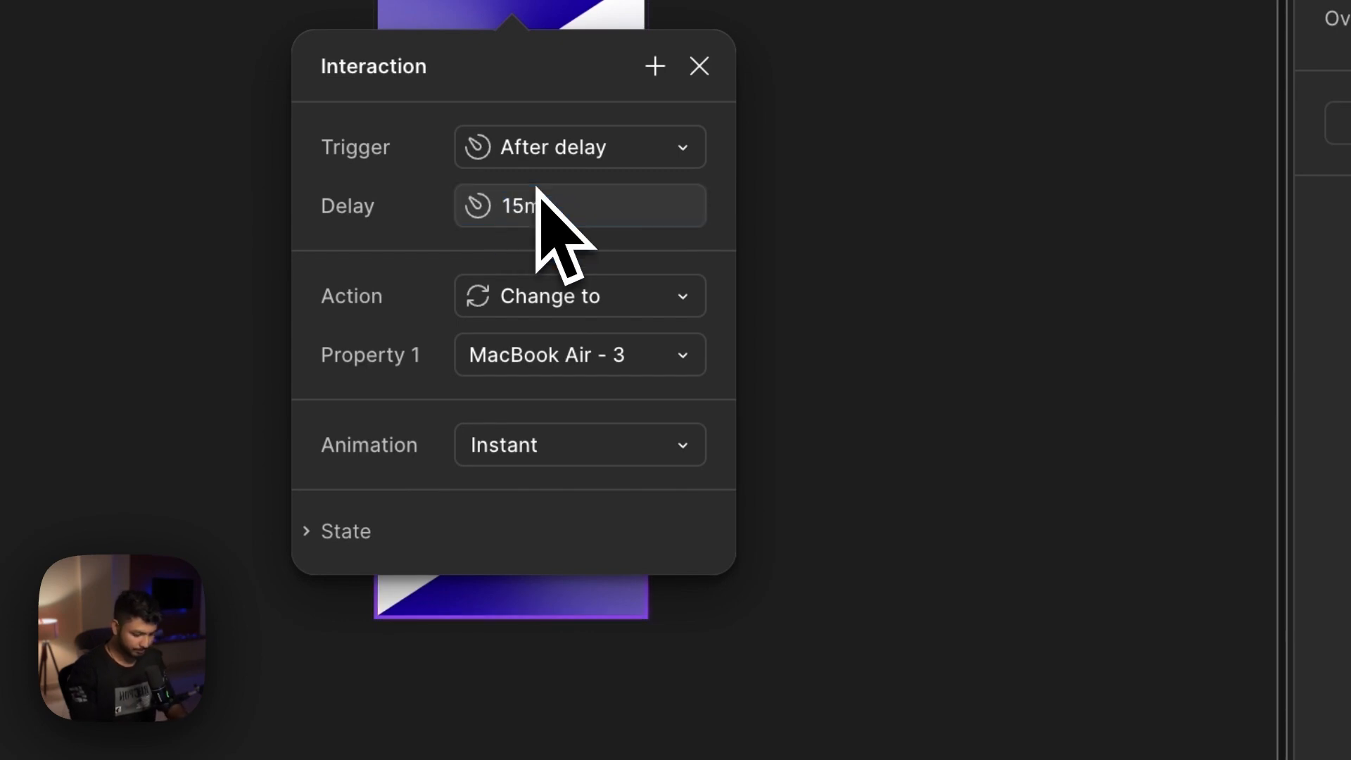
# Step: Set the first variant's interaction to Smart animate with a Linear curve and close its settings
pyautogui.click(533, 429)
pyautogui.click(531, 531)
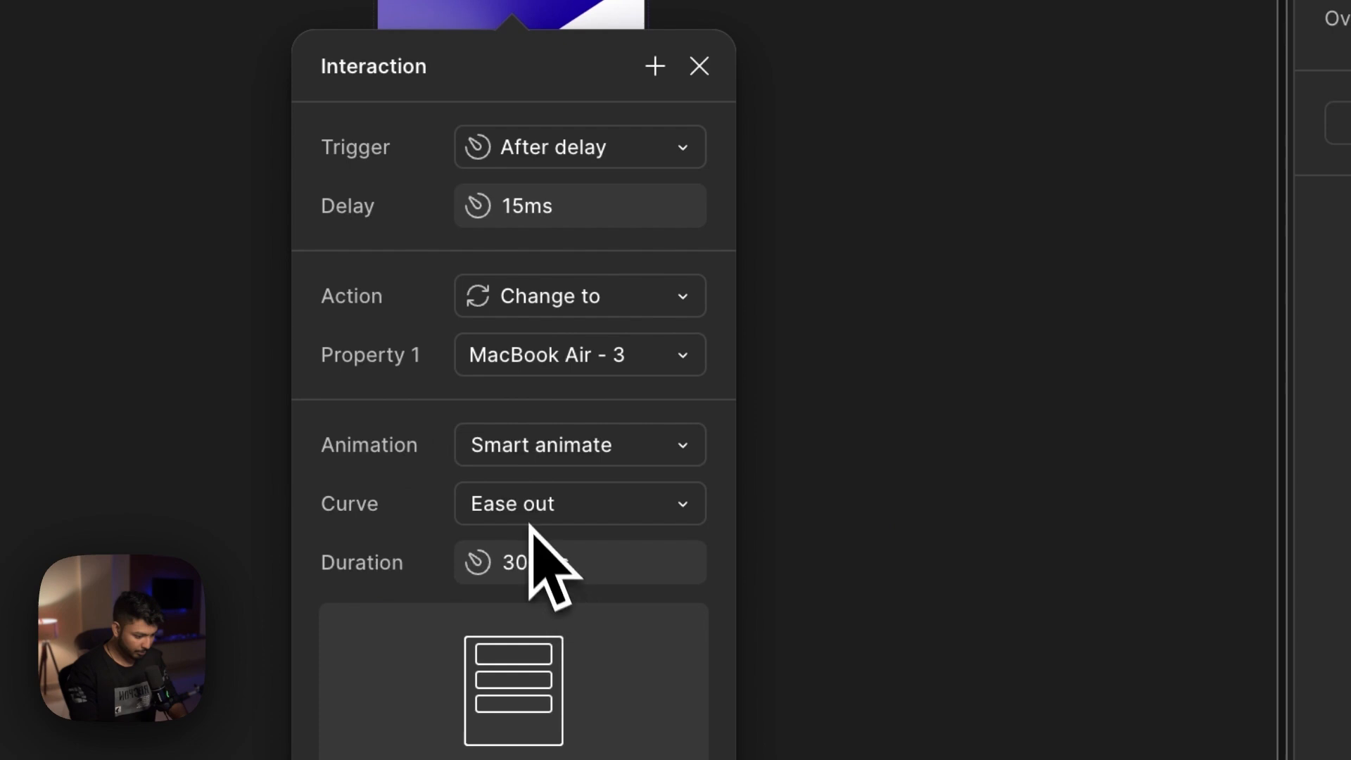
pyautogui.click(529, 520)
pyautogui.click(530, 383)
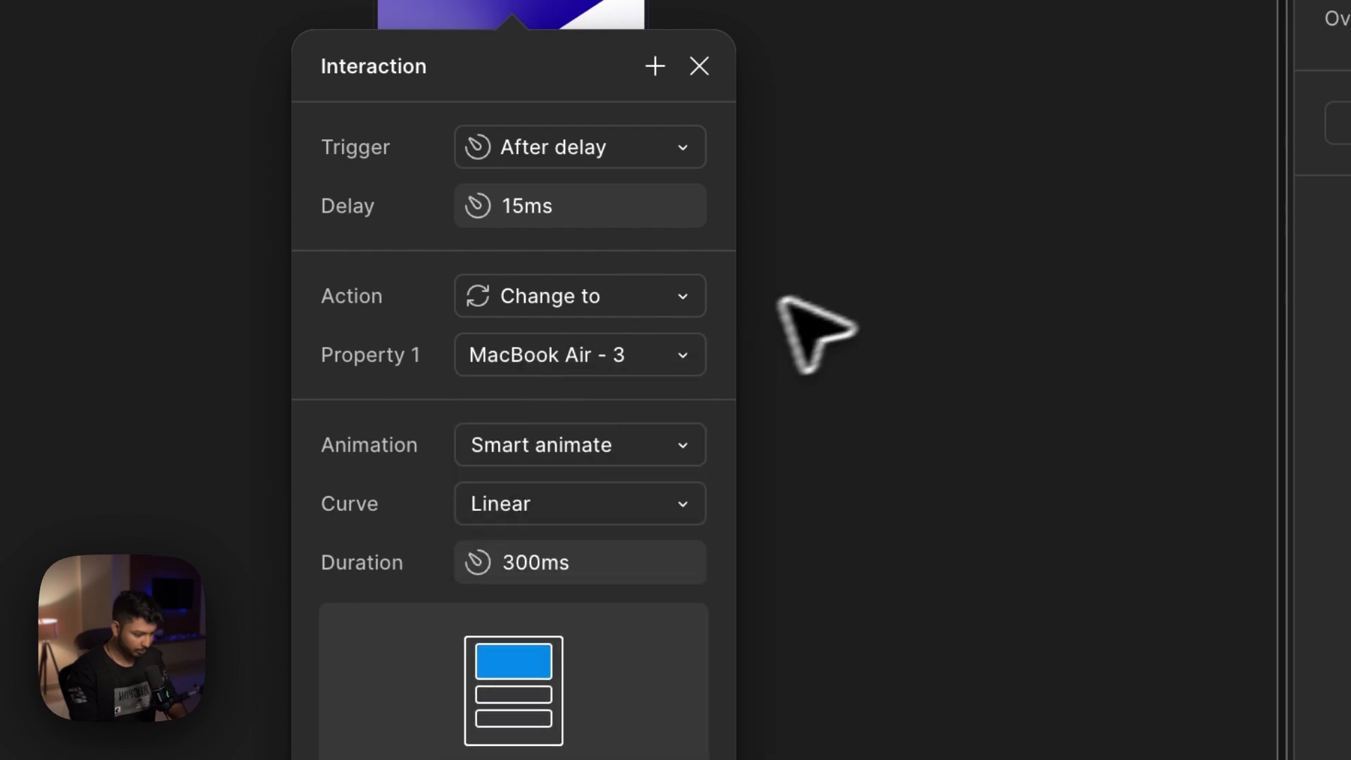
pyautogui.click(834, 287)
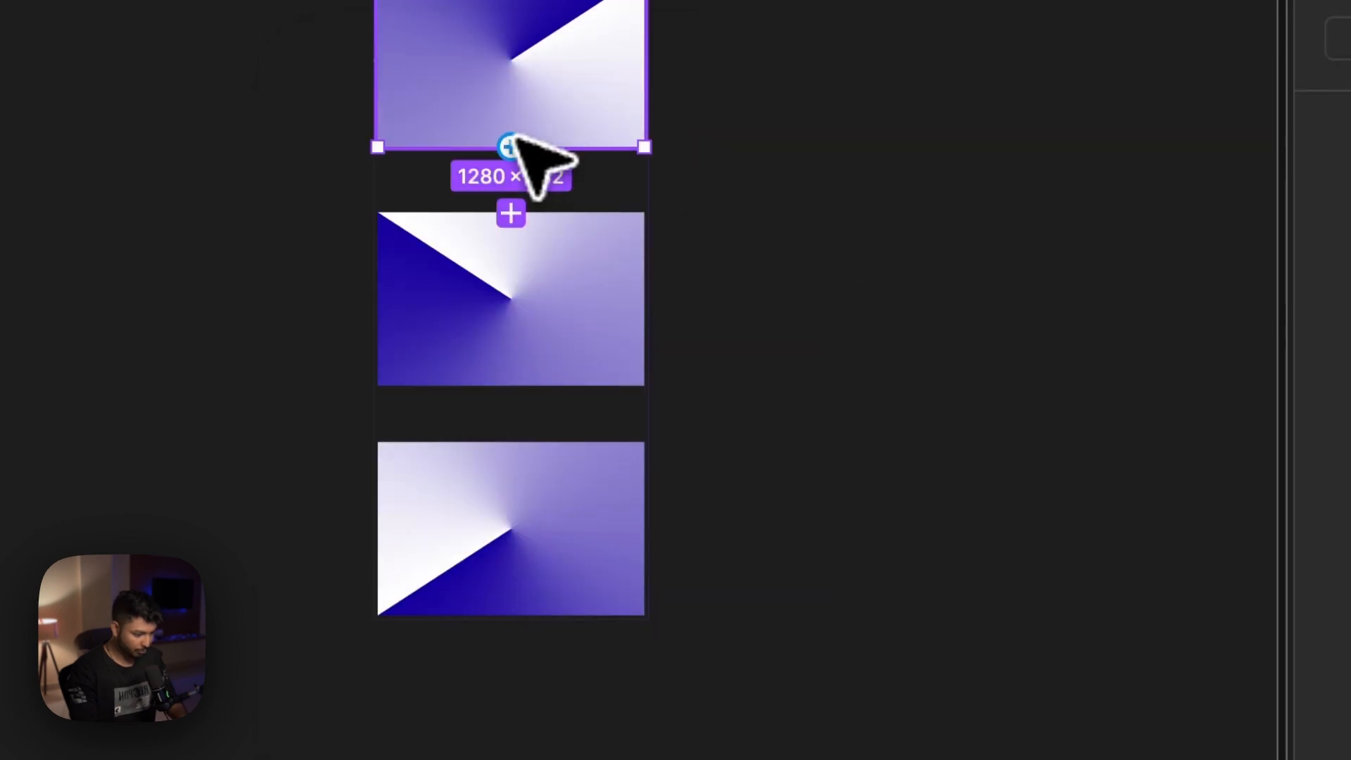
# Step: Link the second variant to the third with an After delay trigger of 15 ms and close the interaction settings
pyautogui.click(512, 230)
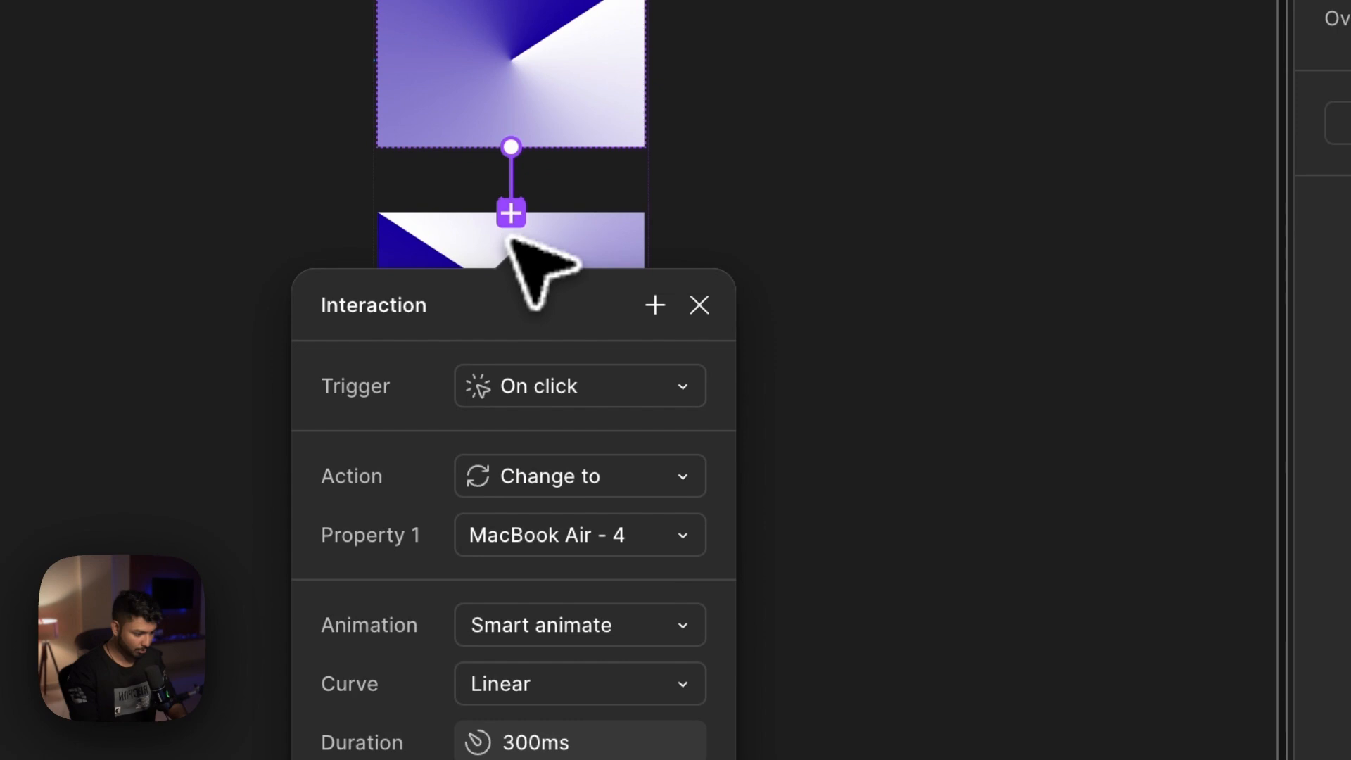
pyautogui.click(556, 368)
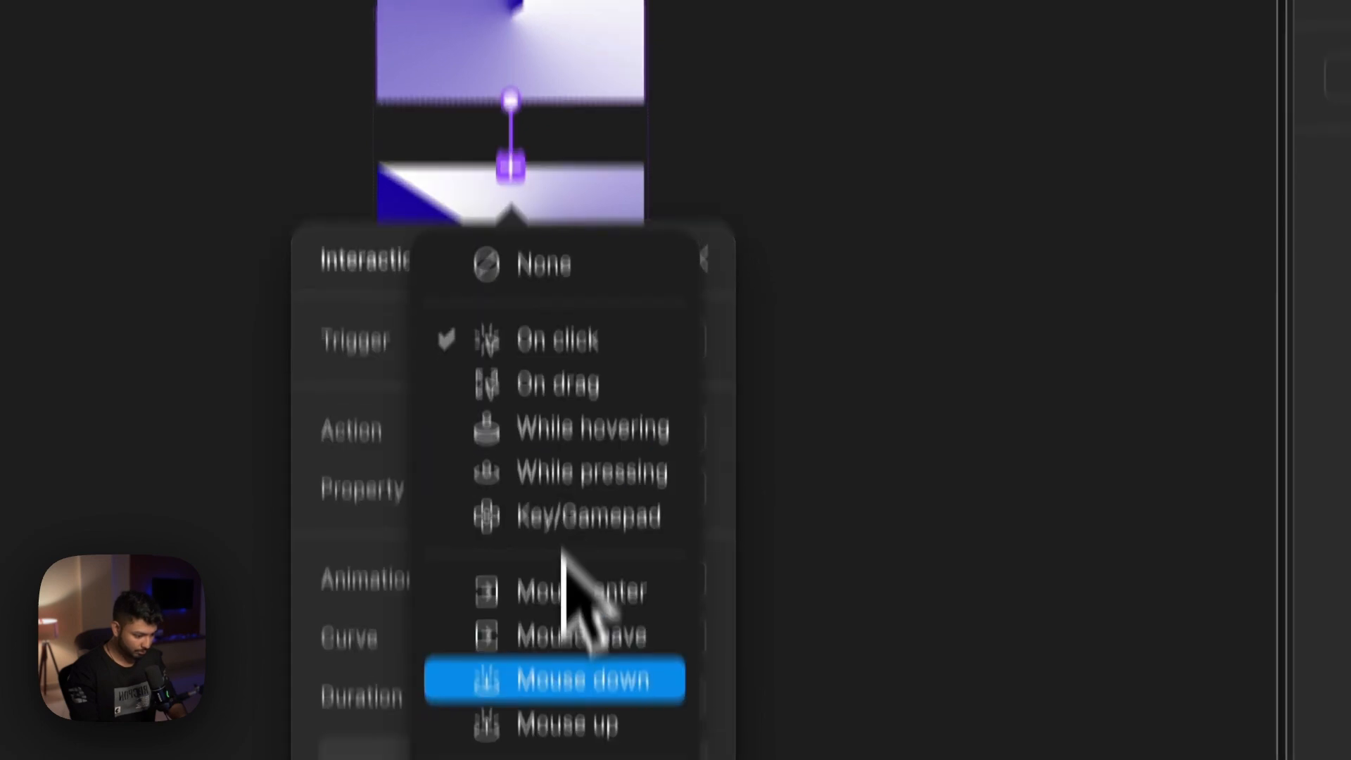
pyautogui.click(561, 571)
pyautogui.click(526, 133)
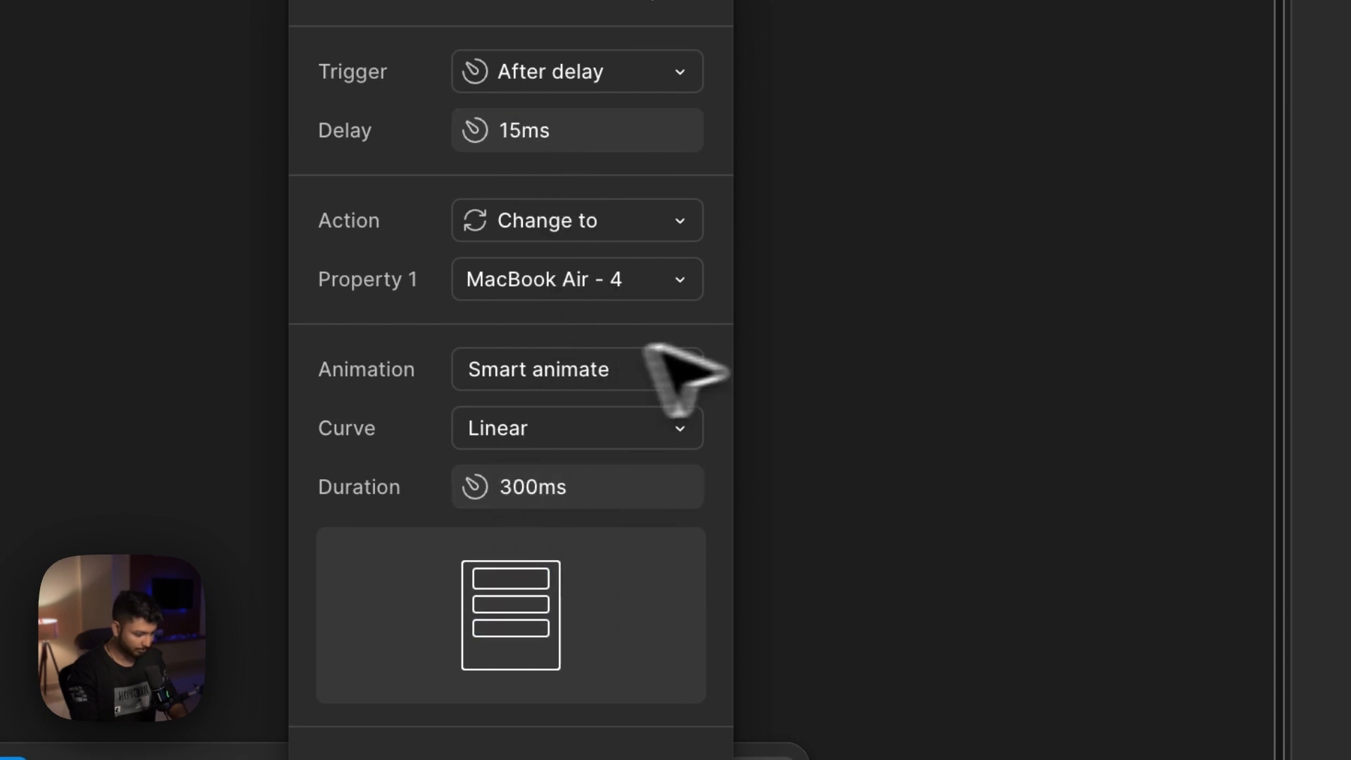
pyautogui.click(841, 299)
# Step: Link the third variant to the fourth with a prototype interaction using the After delay trigger
pyautogui.click(652, 81)
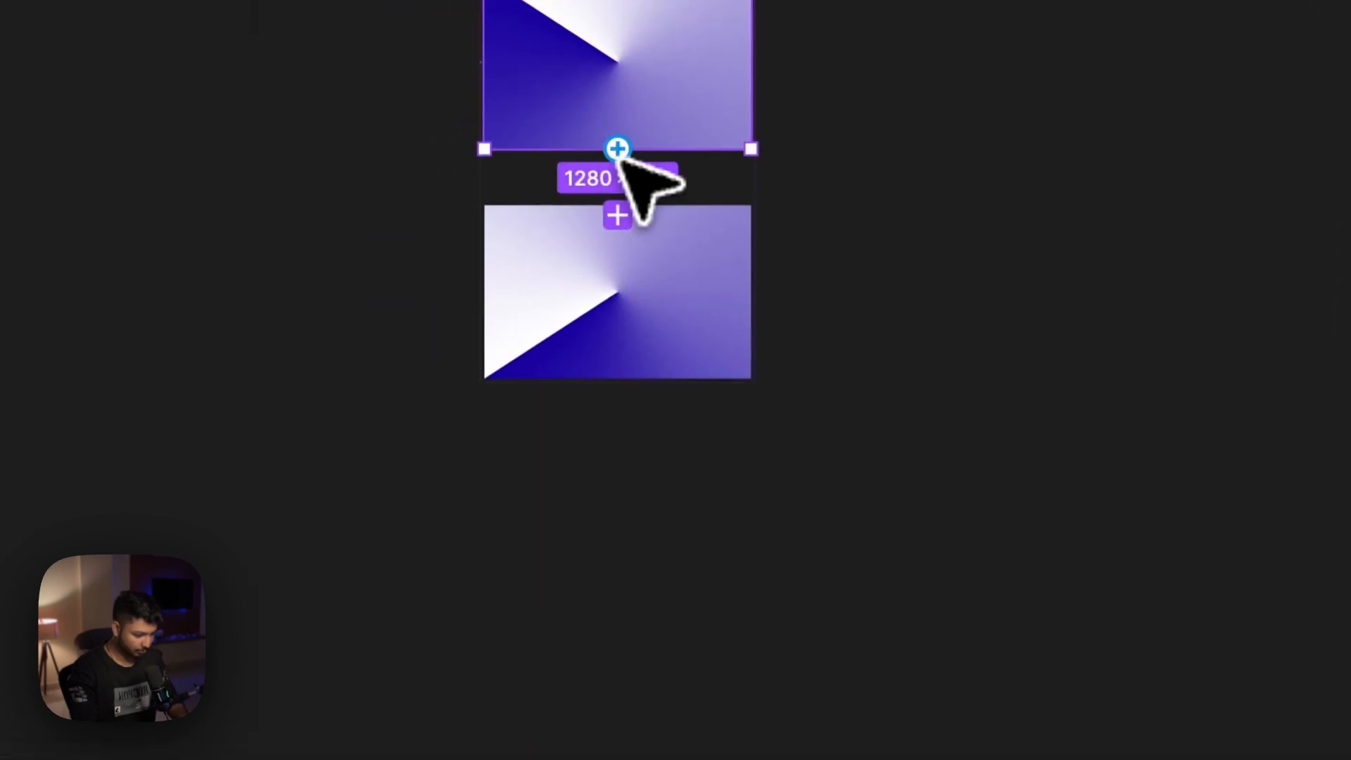
pyautogui.moveTo(618, 255); pyautogui.dragTo(621, 258)
pyautogui.click(636, 367)
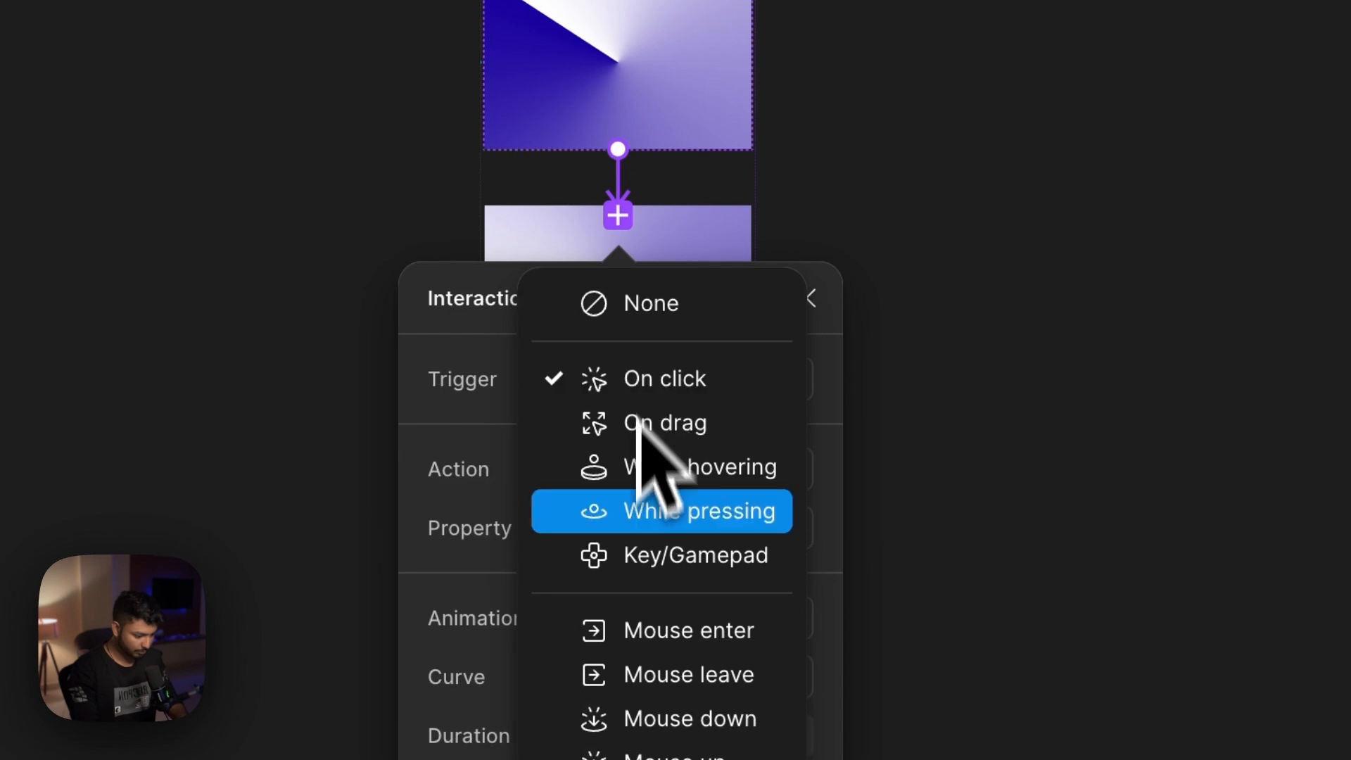
pyautogui.click(595, 670)
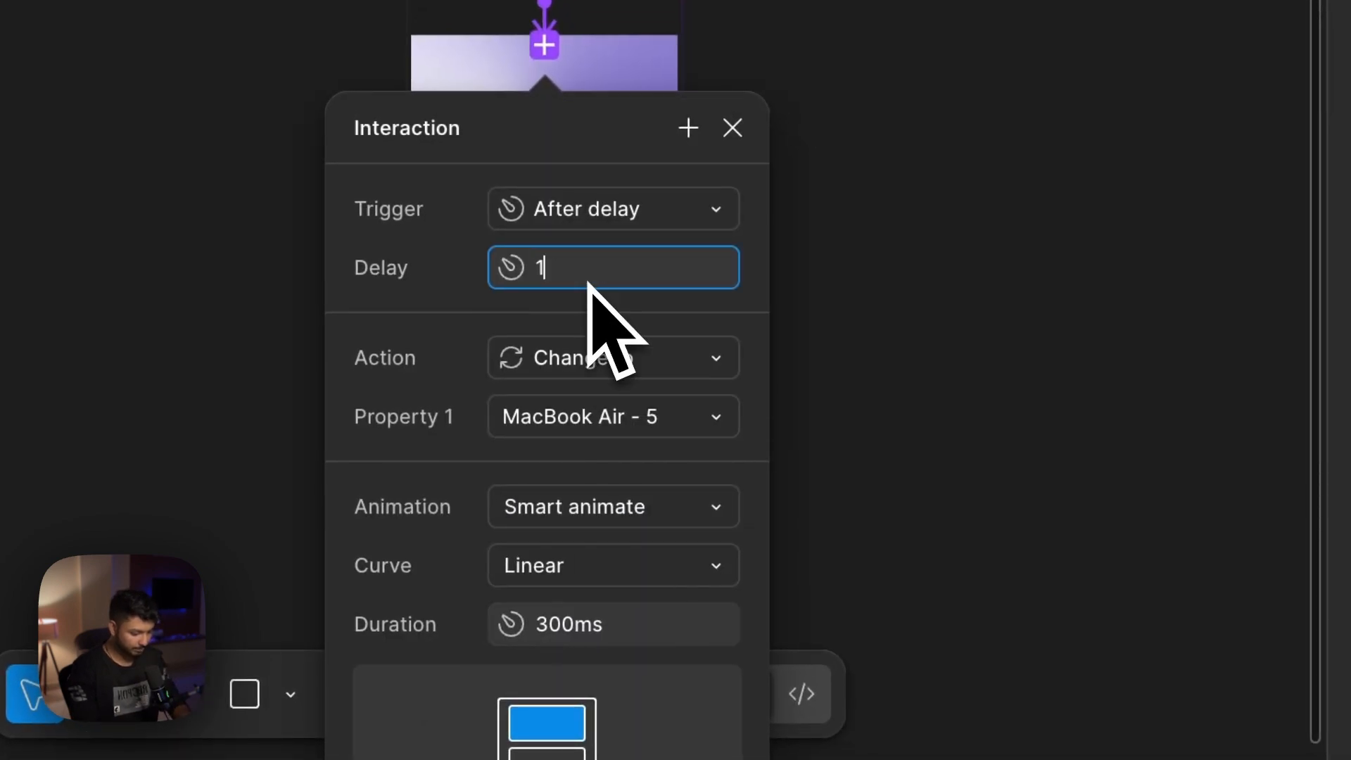
pyautogui.scroll(-10, 778, 272)
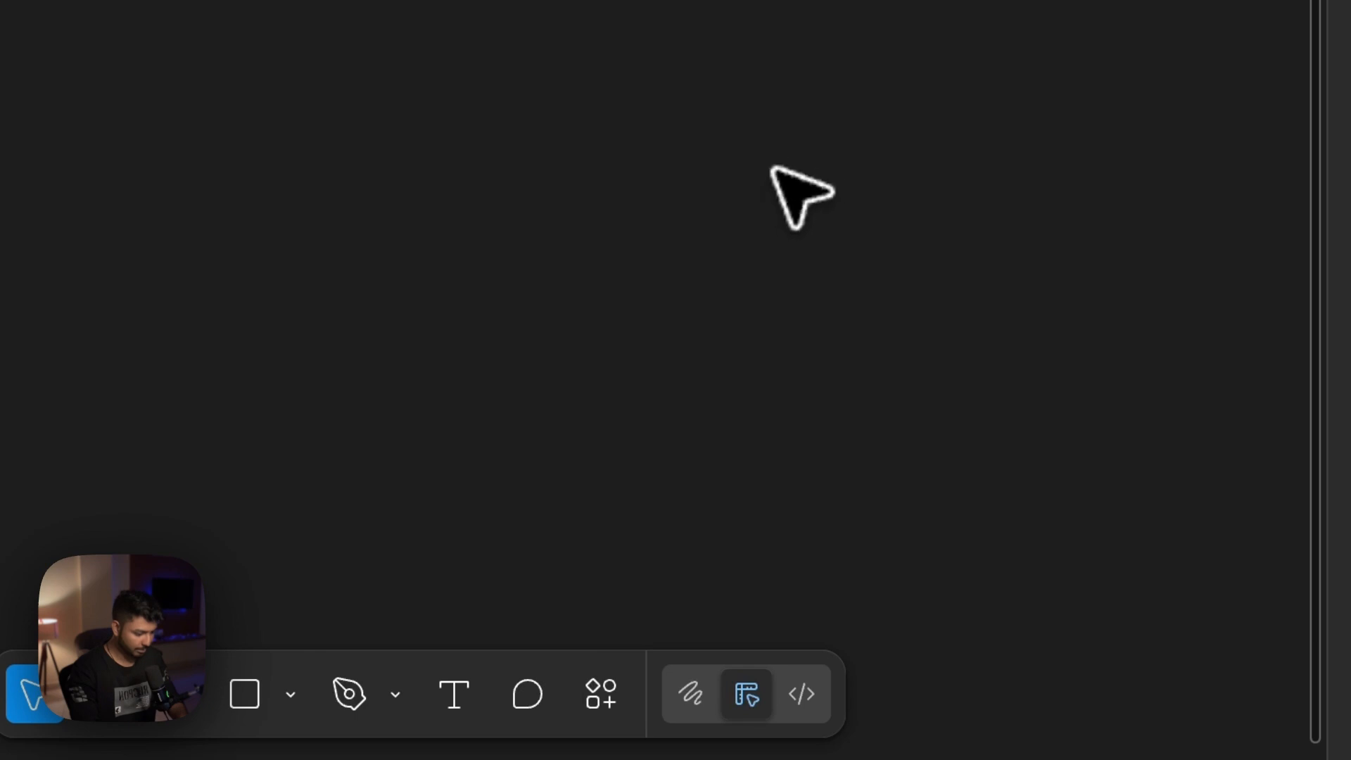
# Step: Link the fourth variant back to the first with an After delay trigger of 15 ms and close the interaction settings
pyautogui.click(578, 76)
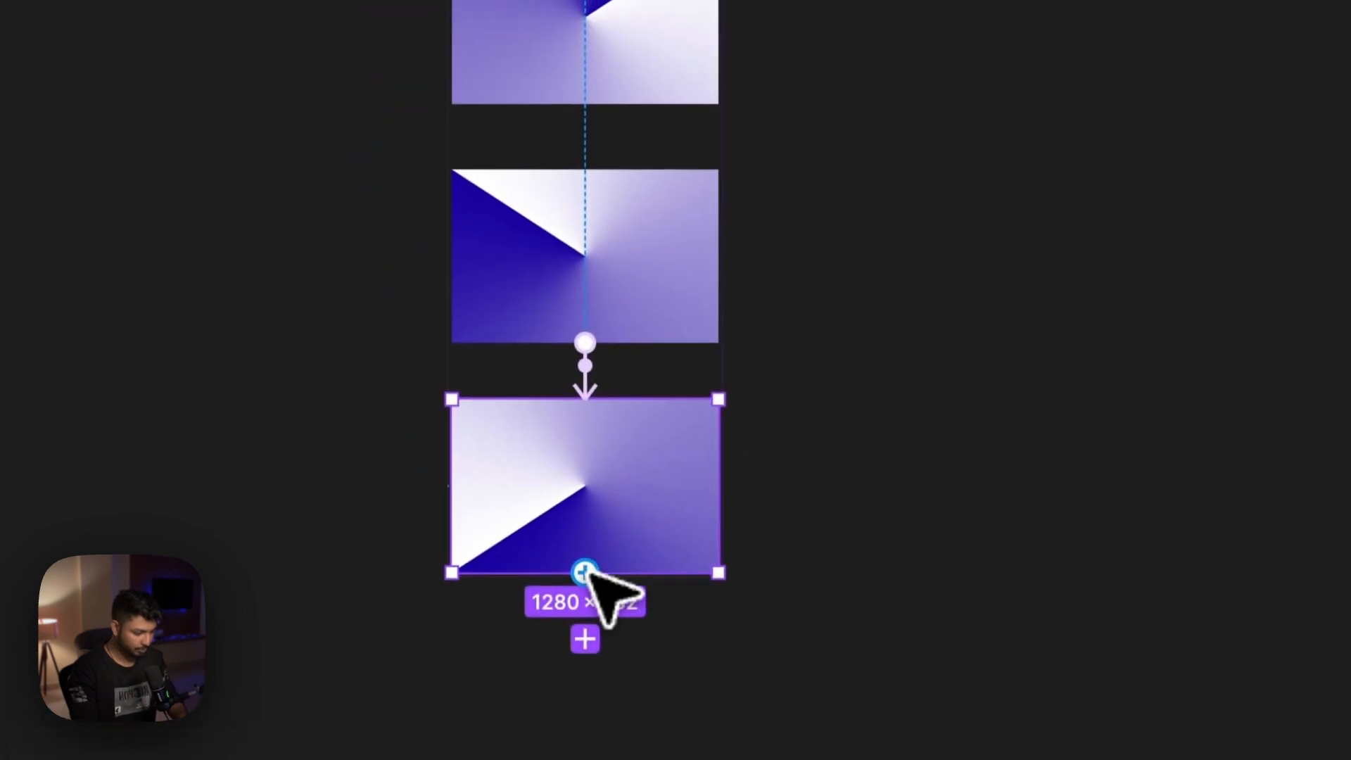
pyautogui.moveTo(482, 106); pyautogui.dragTo(642, 59)
pyautogui.click(694, 374)
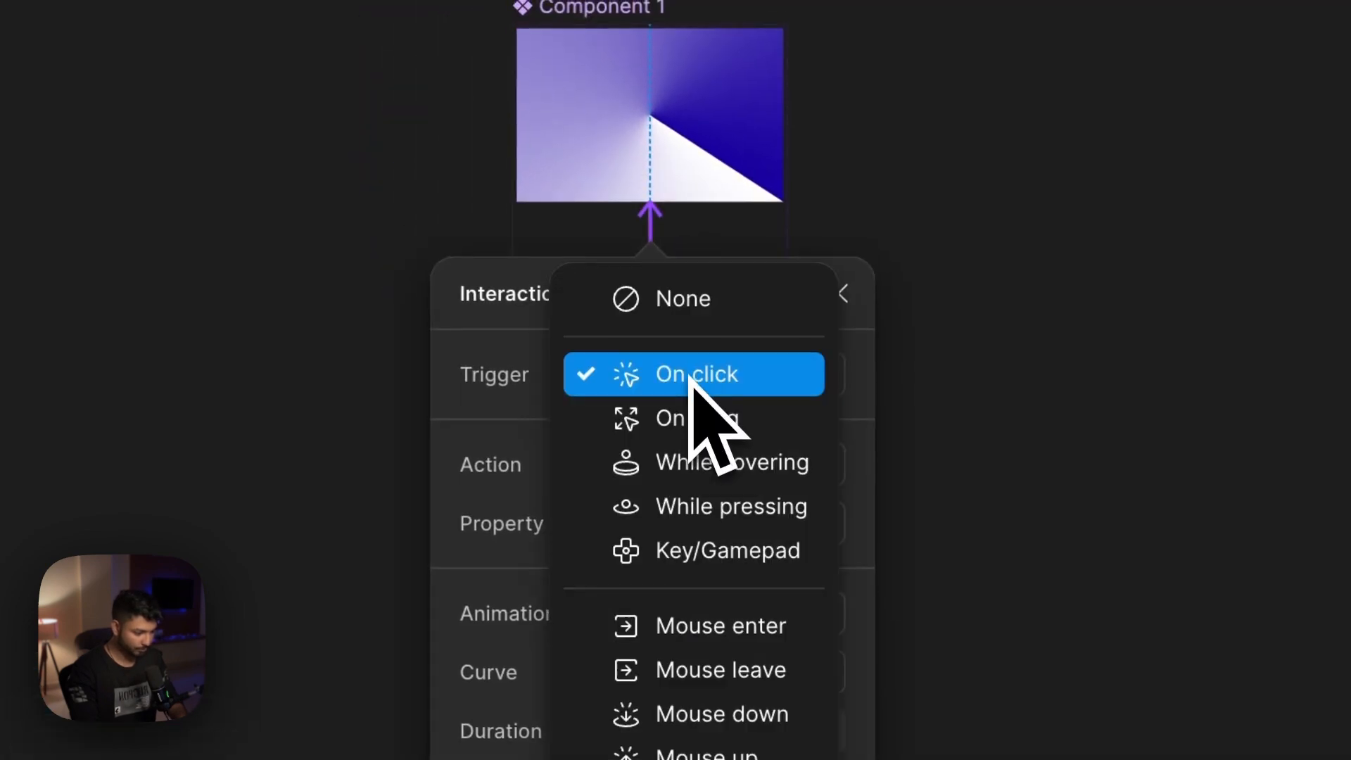
pyautogui.click(675, 739)
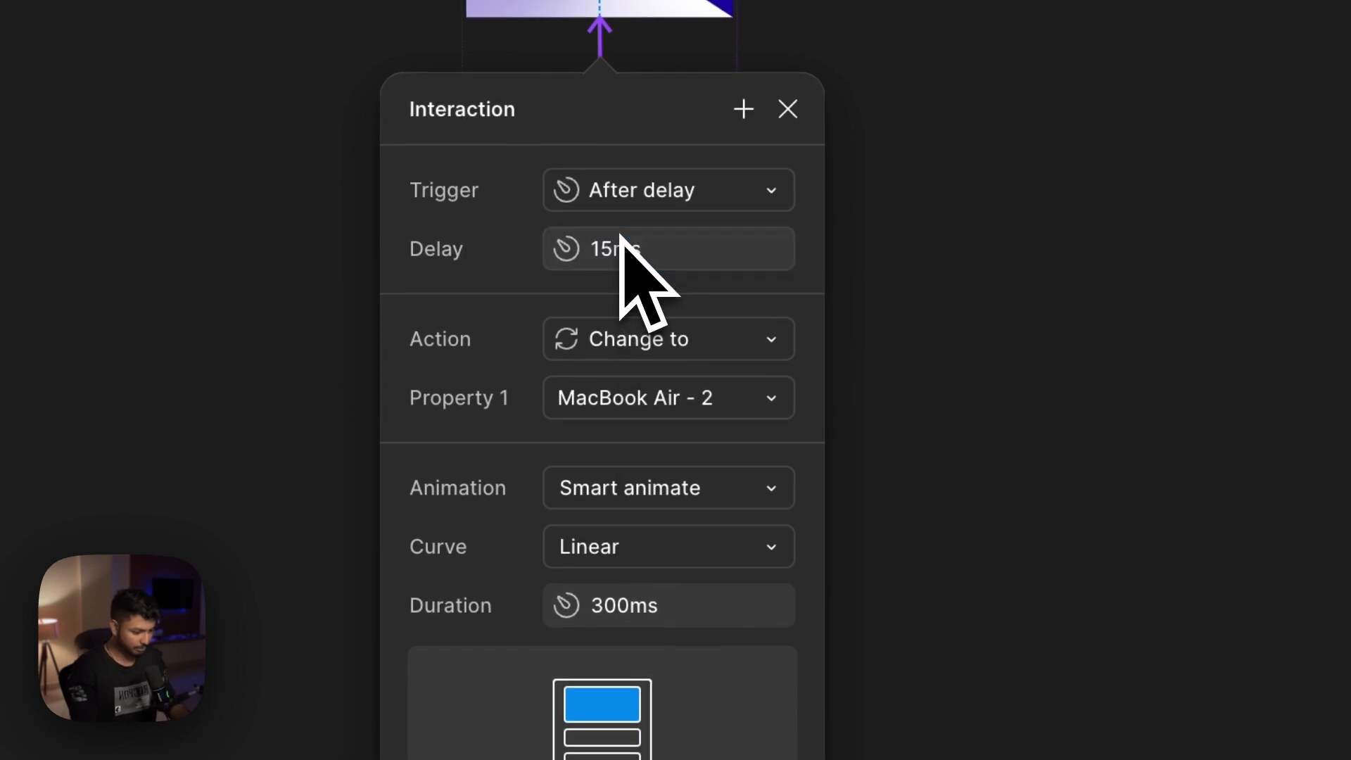
pyautogui.click(960, 234)
# Step: Insert an instance of Component 1 from this file's local assets into the MacBook Air - 1 frame
pyautogui.scroll(7, 964, 235)
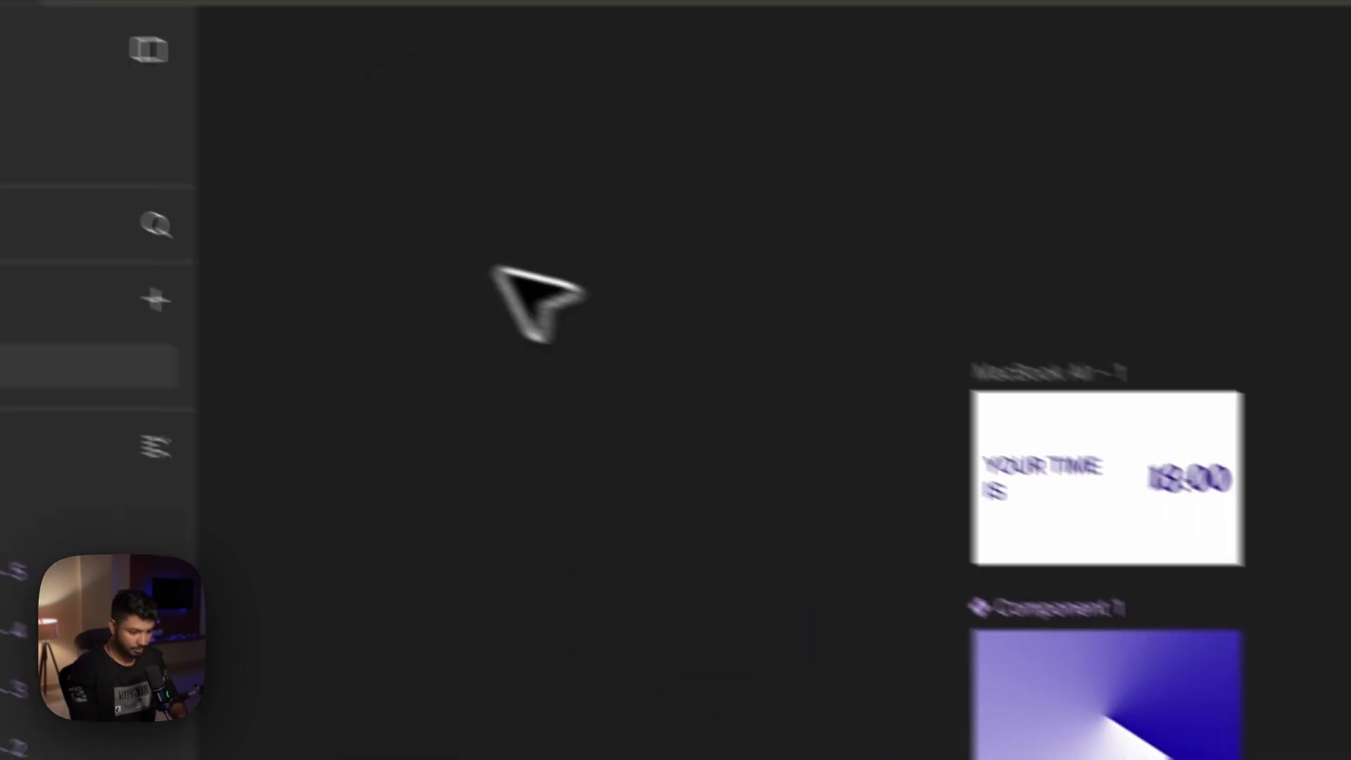
pyautogui.click(118, 293)
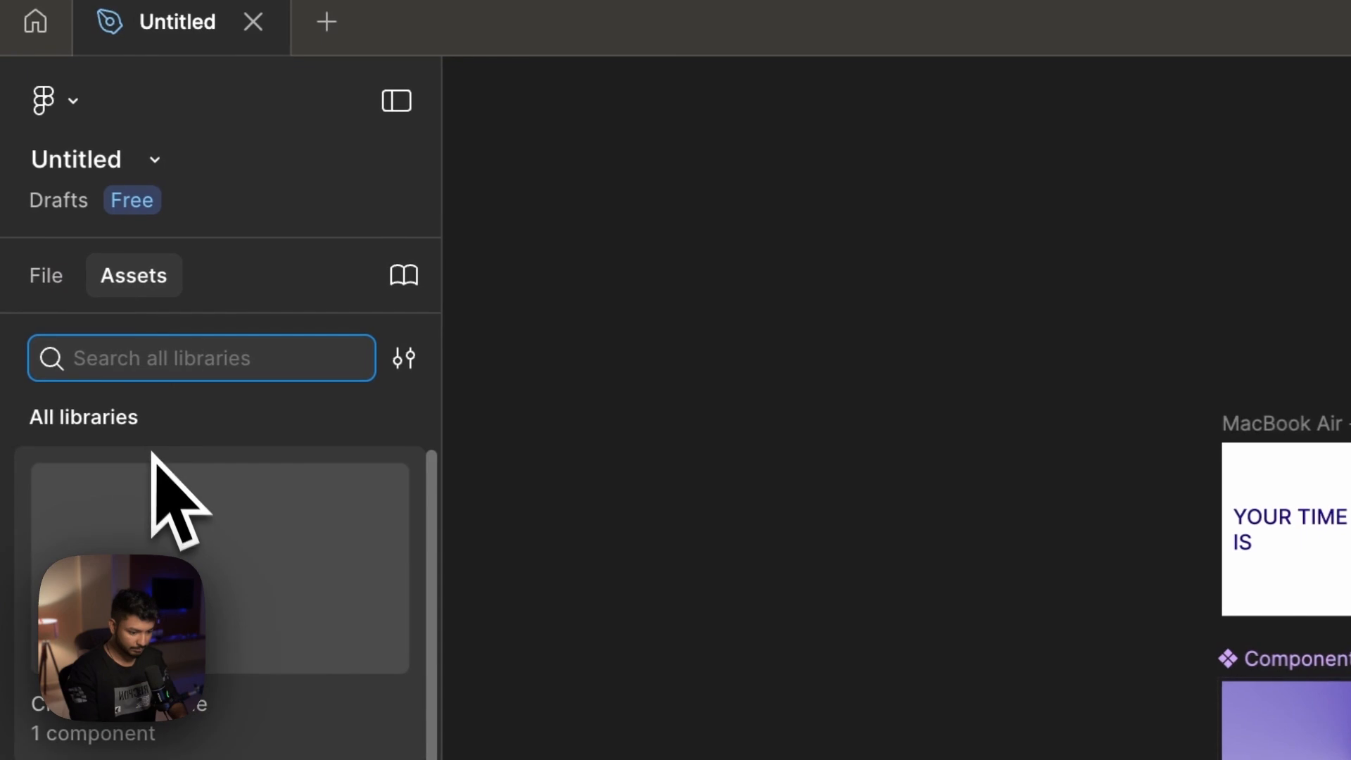
pyautogui.click(126, 547)
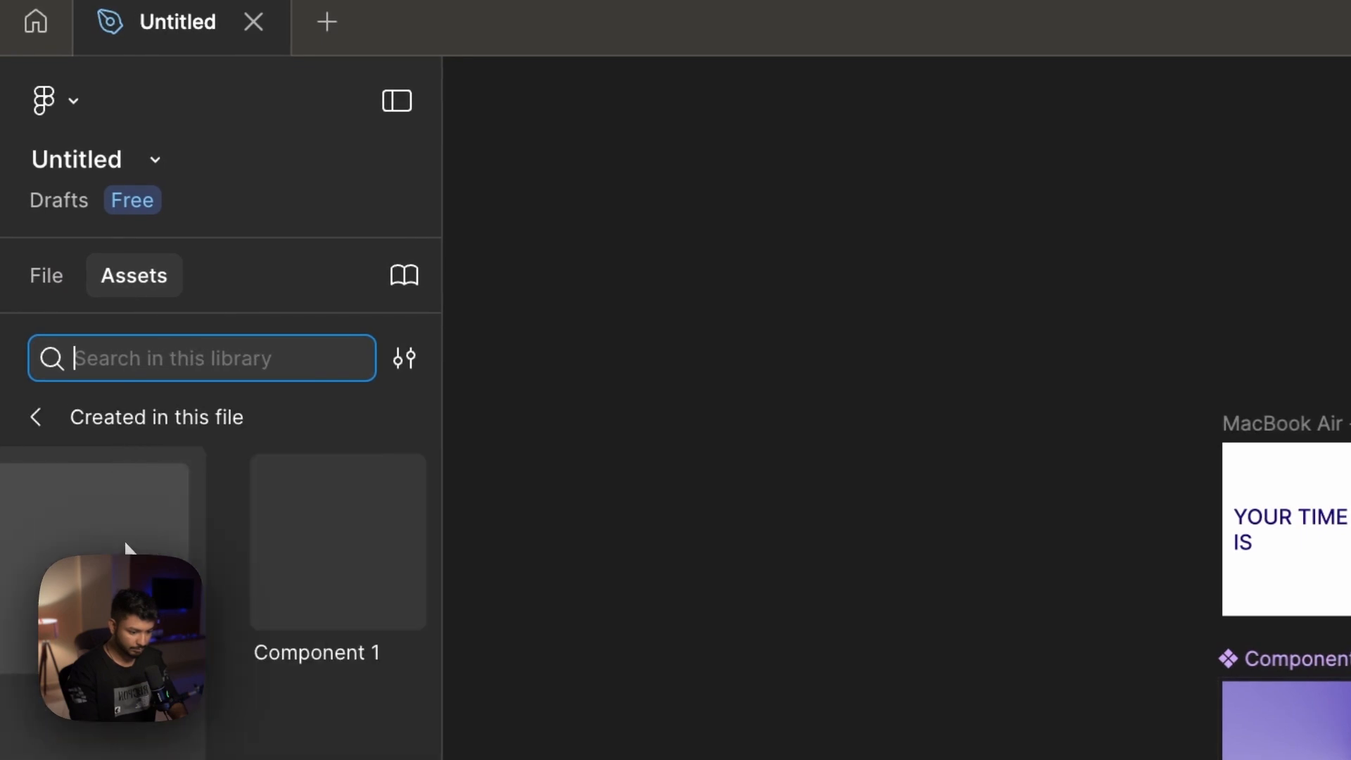
pyautogui.moveTo(112, 545); pyautogui.dragTo(1328, 532)
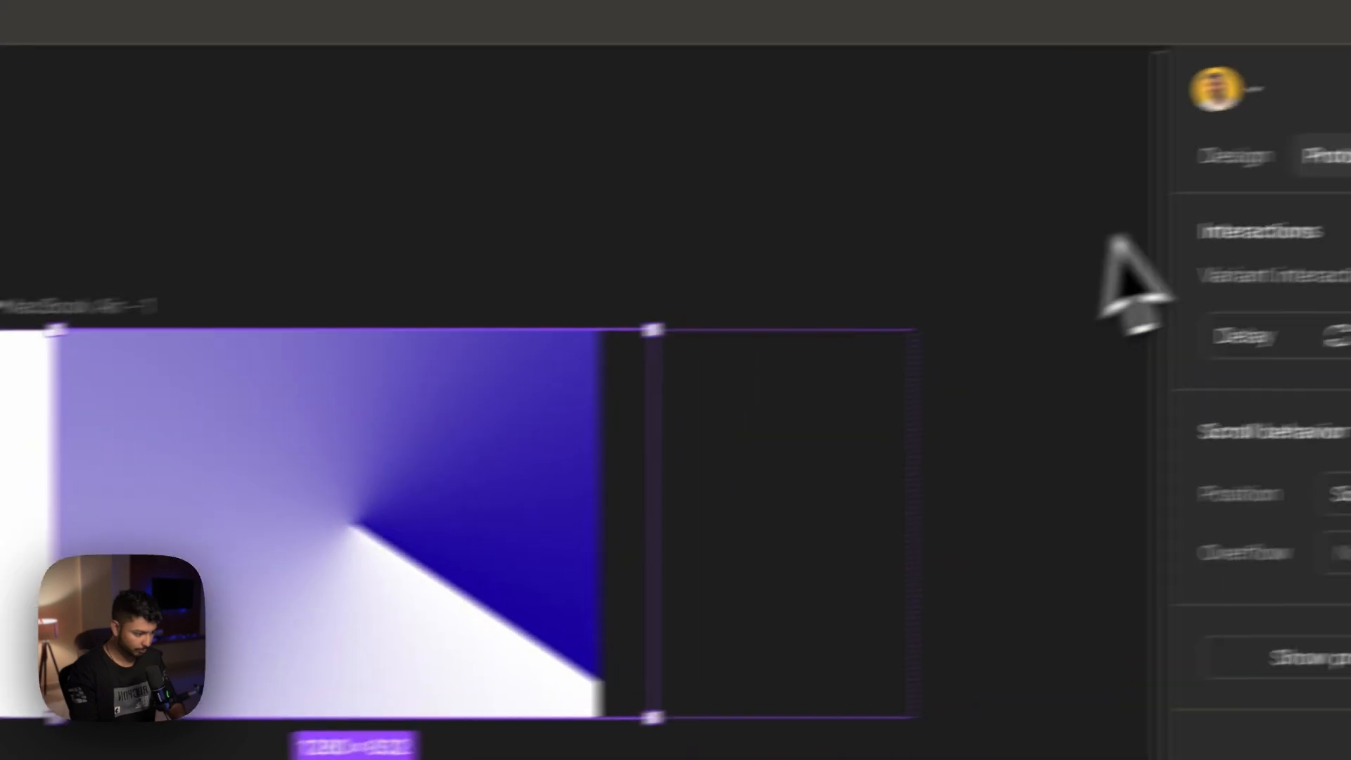
# Step: Move the Component 1 instance out of Frame 1 in the layer hierarchy, directly into the MacBook Air - 1 frame
pyautogui.click(1038, 182)
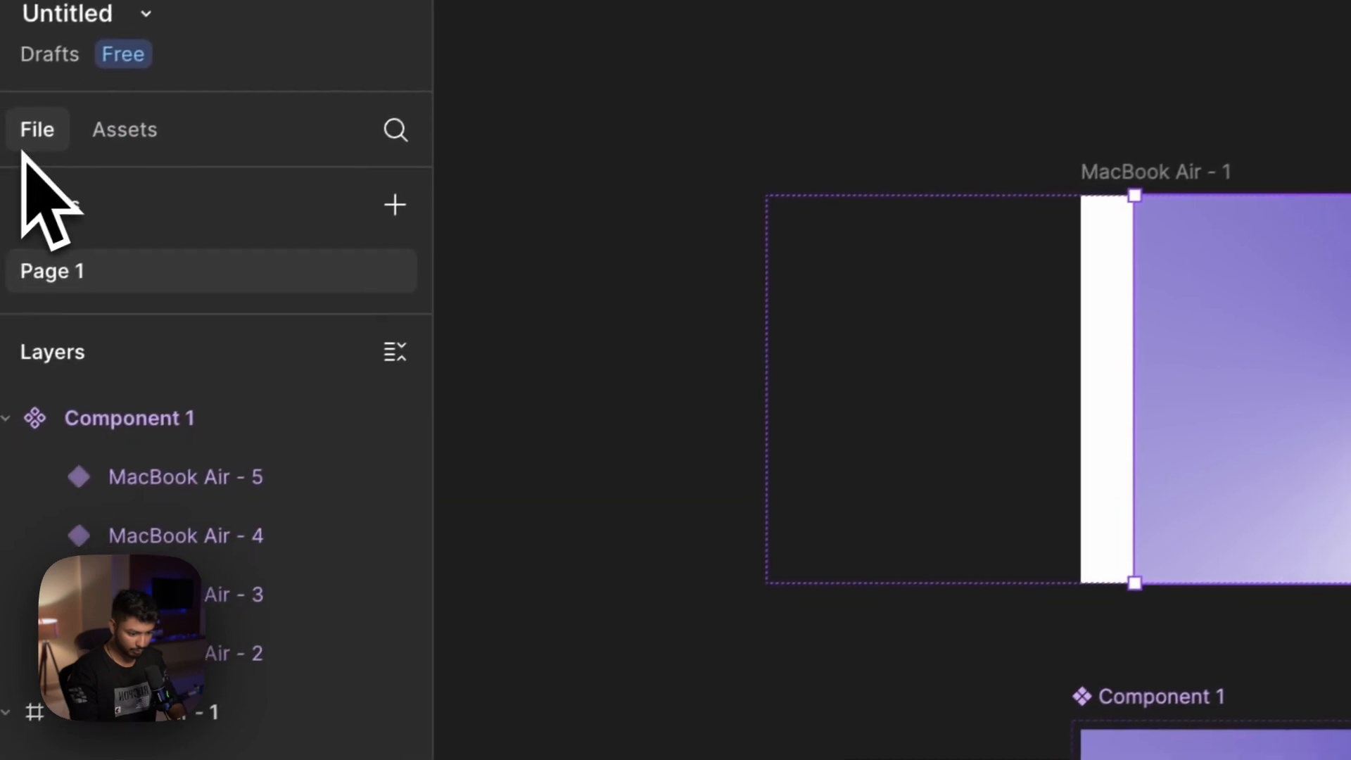
pyautogui.click(196, 513)
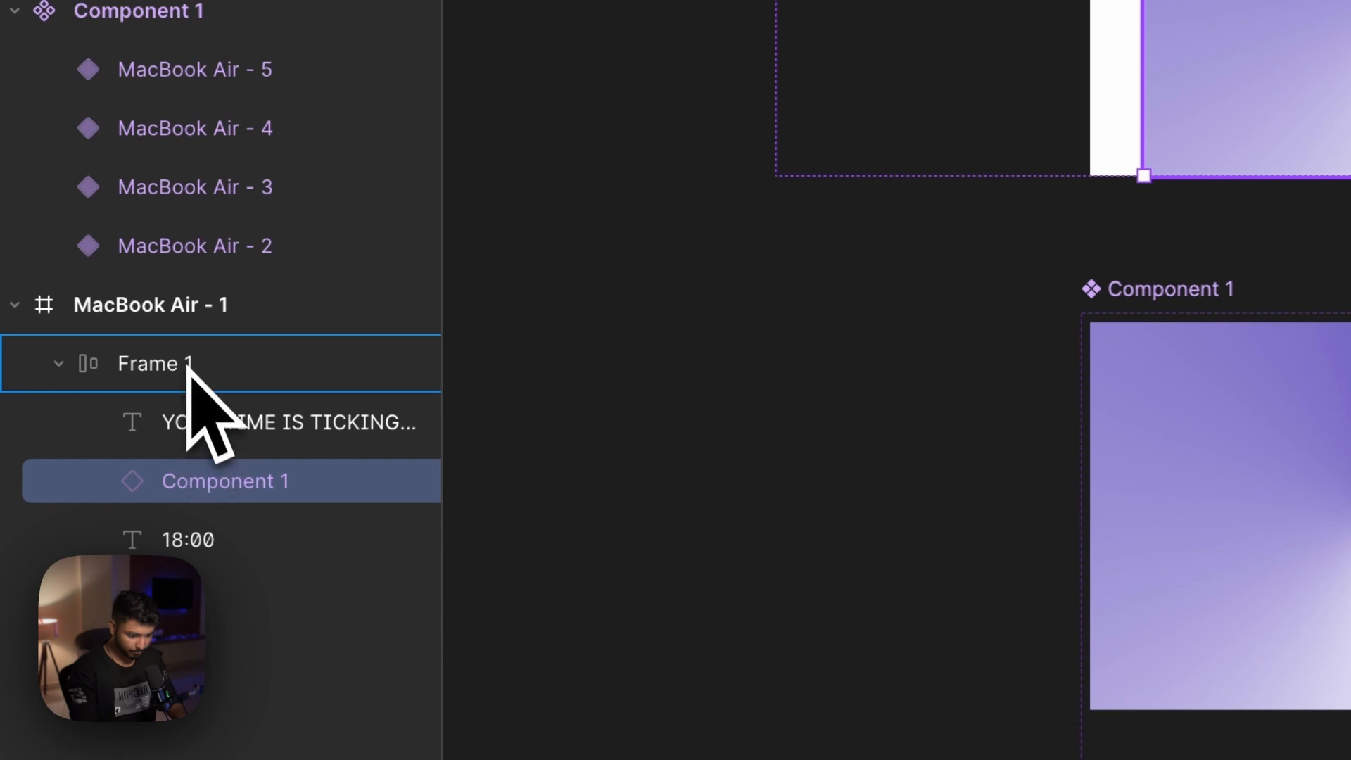
pyautogui.moveTo(184, 341); pyautogui.dragTo(184, 341)
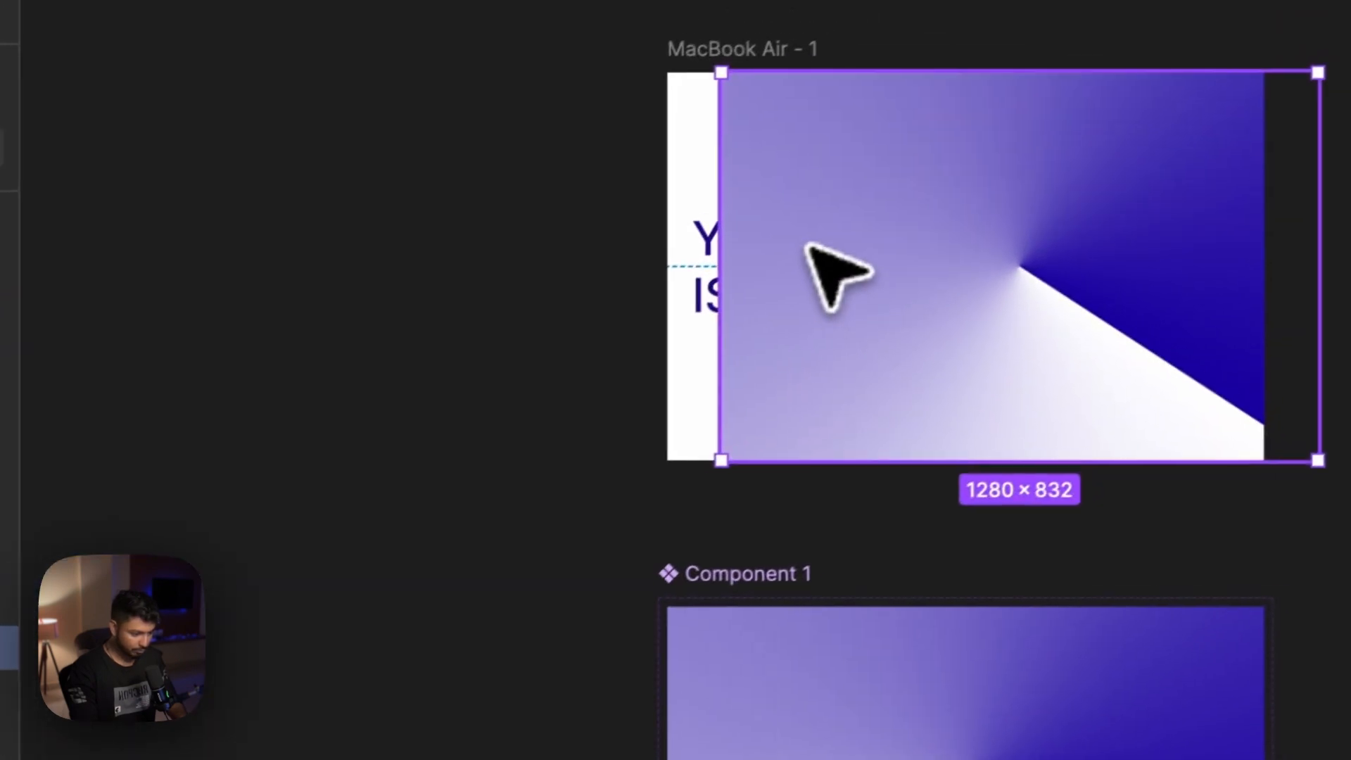
# Step: Send the Component 1 instance behind the text, centre it horizontally in the MacBook Air - 1 frame, and deselect it
pyautogui.rightClick(808, 267)
pyautogui.moveTo(896, 350)
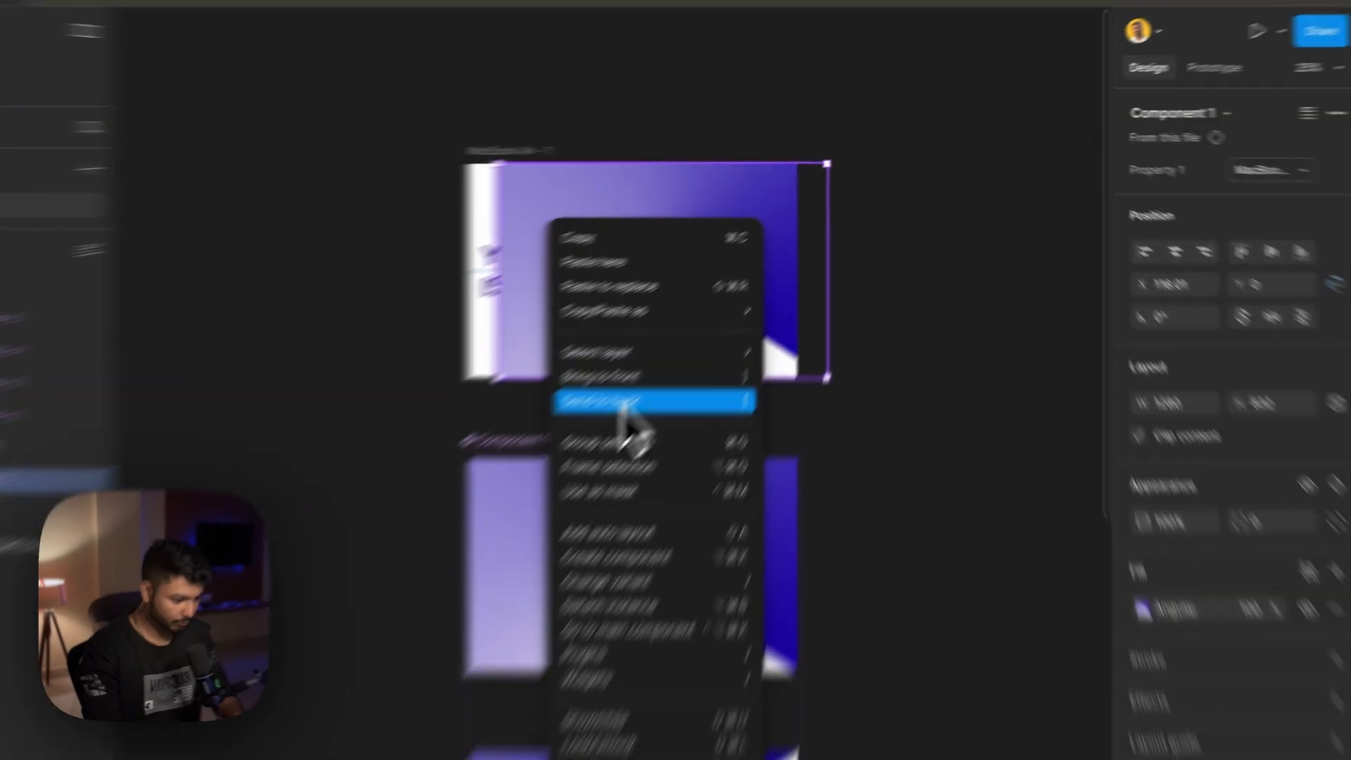
pyautogui.click(889, 515)
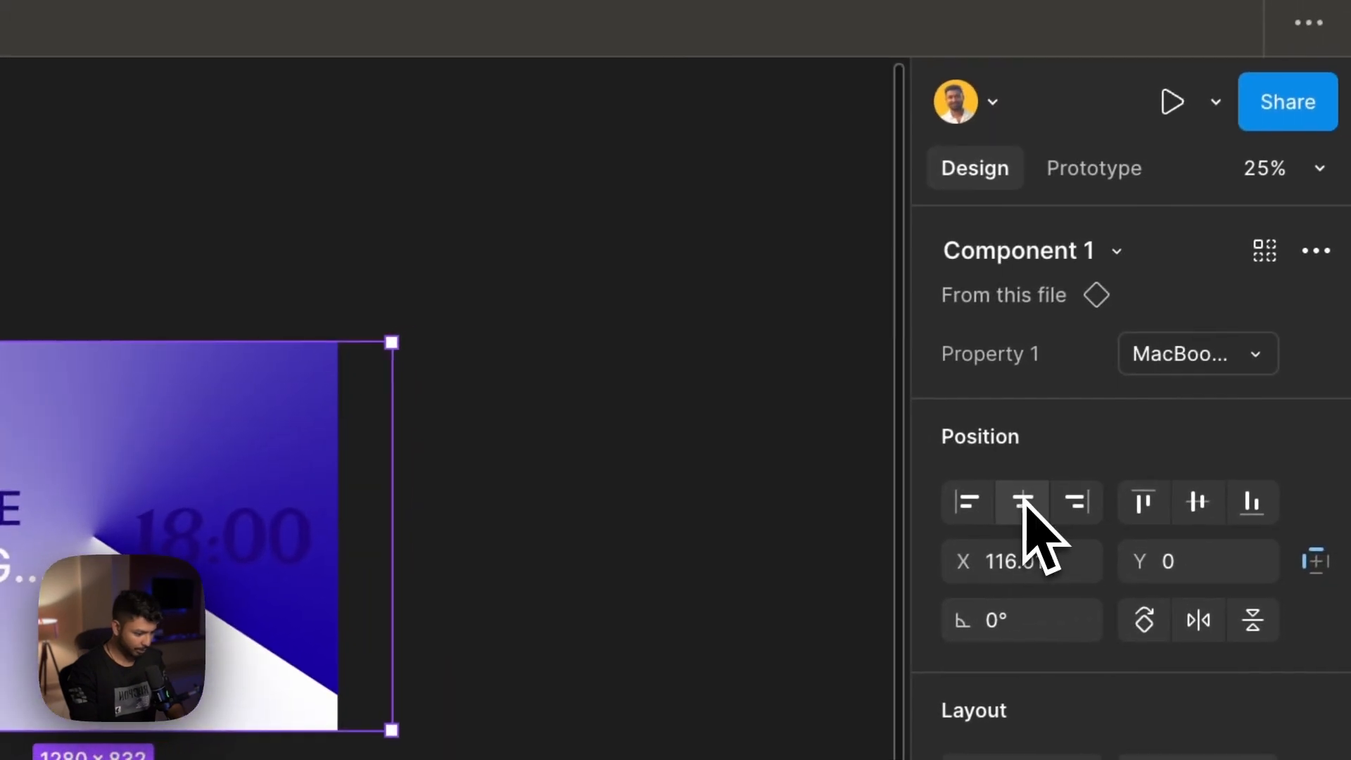
pyautogui.click(1024, 501)
pyautogui.click(566, 352)
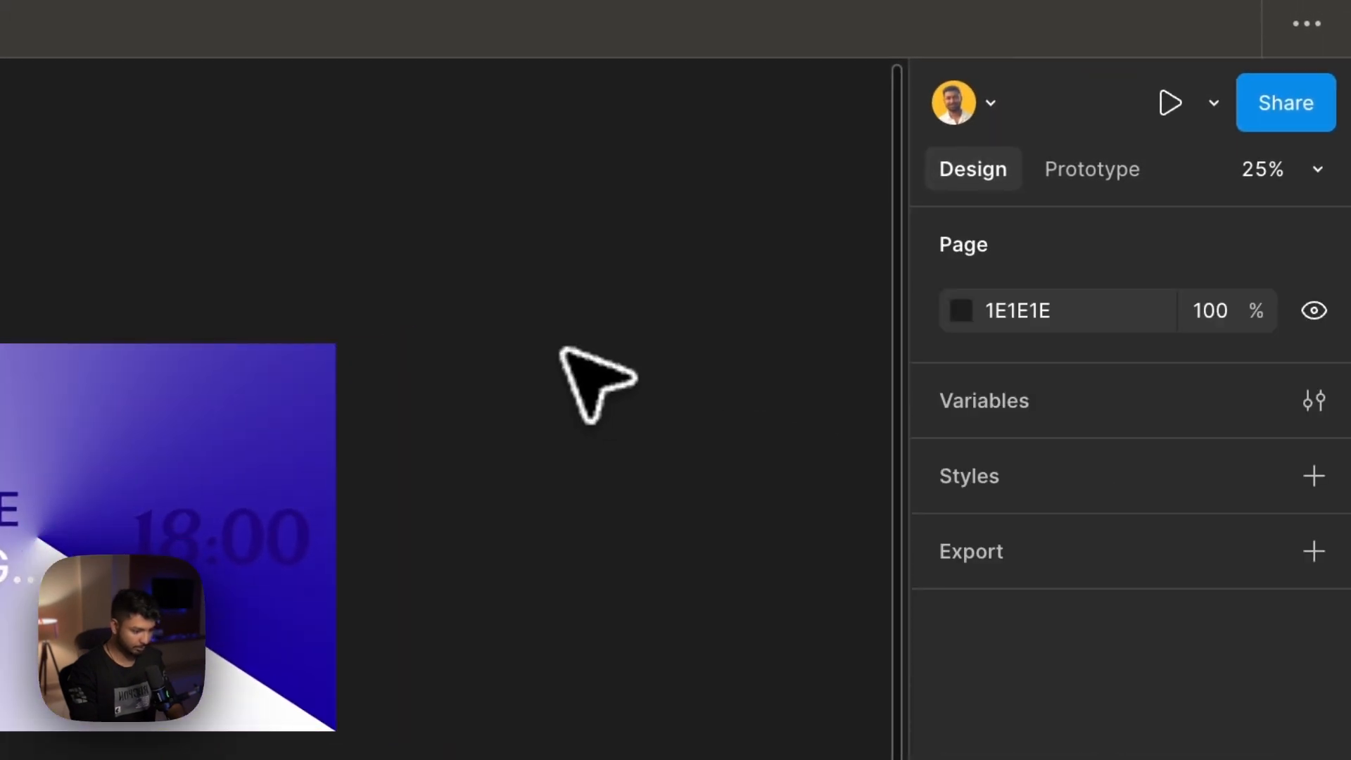
# Step: Preview the MacBook Air - 1 frame as a running prototype and return to the design file
pyautogui.click(431, 317)
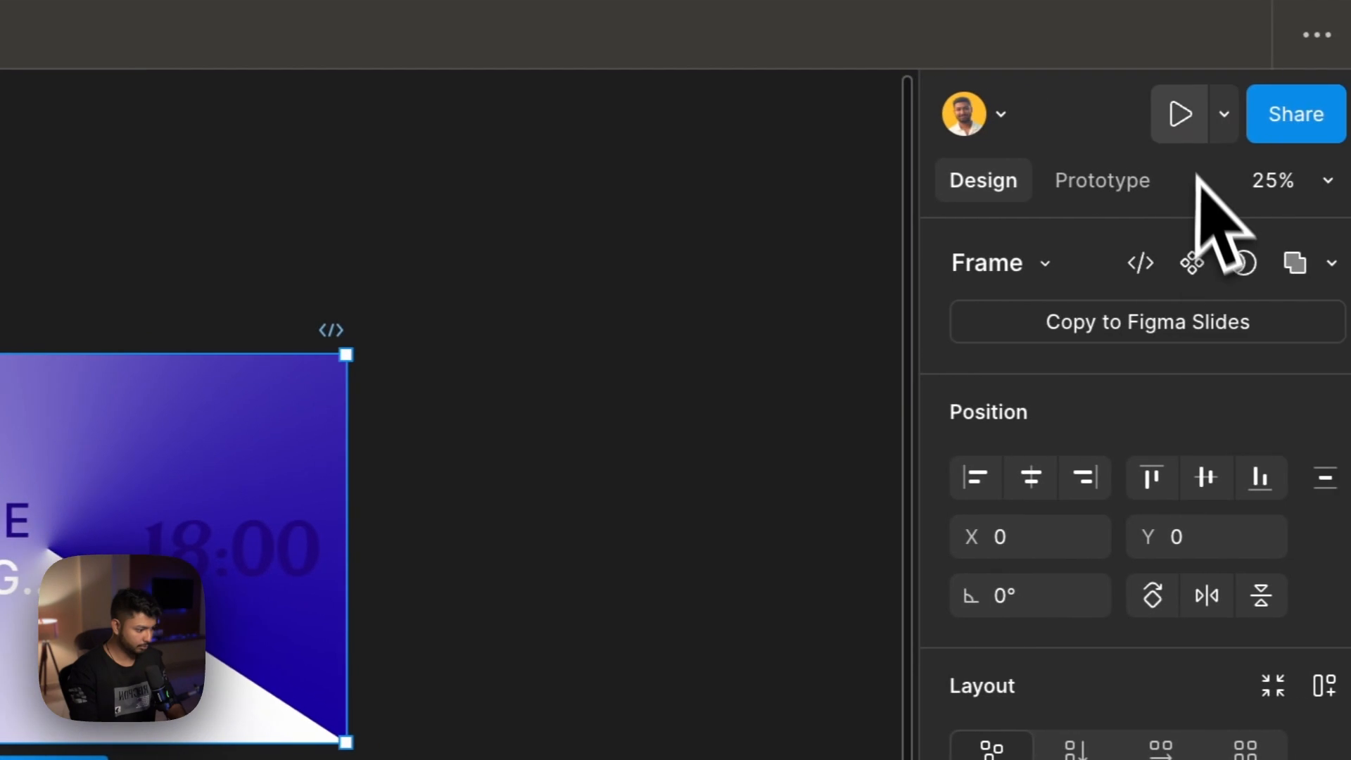
pyautogui.click(1272, 114)
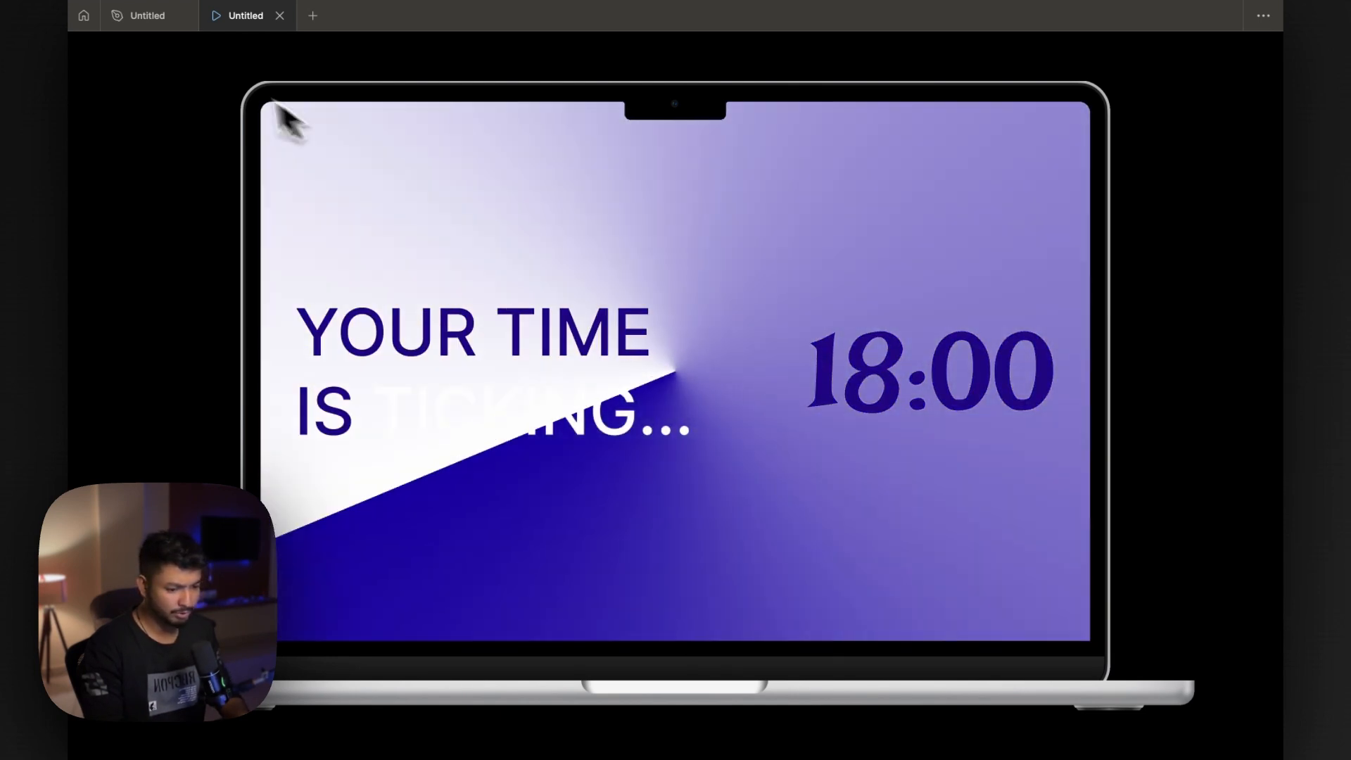
pyautogui.click(149, 23)
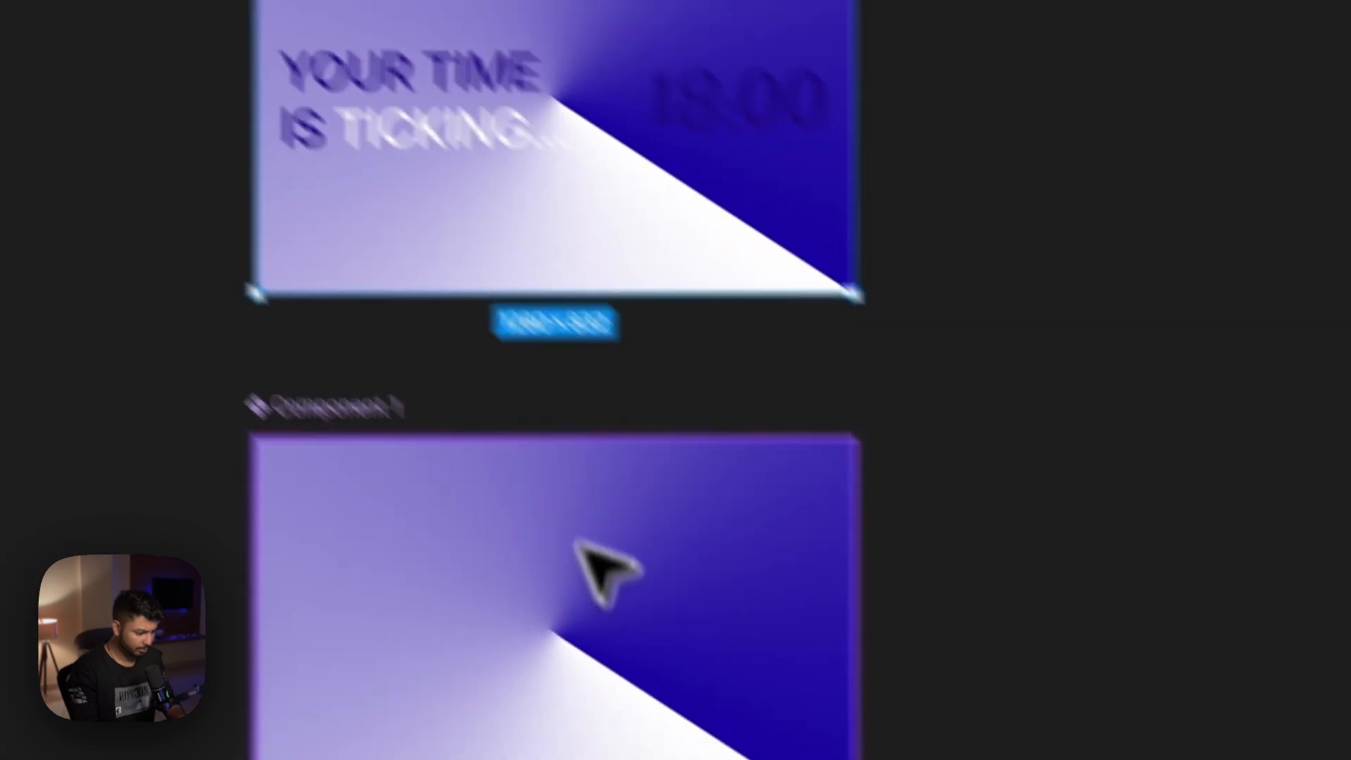
# Step: Inspect the settings of the interaction from the fourth variant back to the first, close them, and return to the prototype preview
pyautogui.click(584, 553)
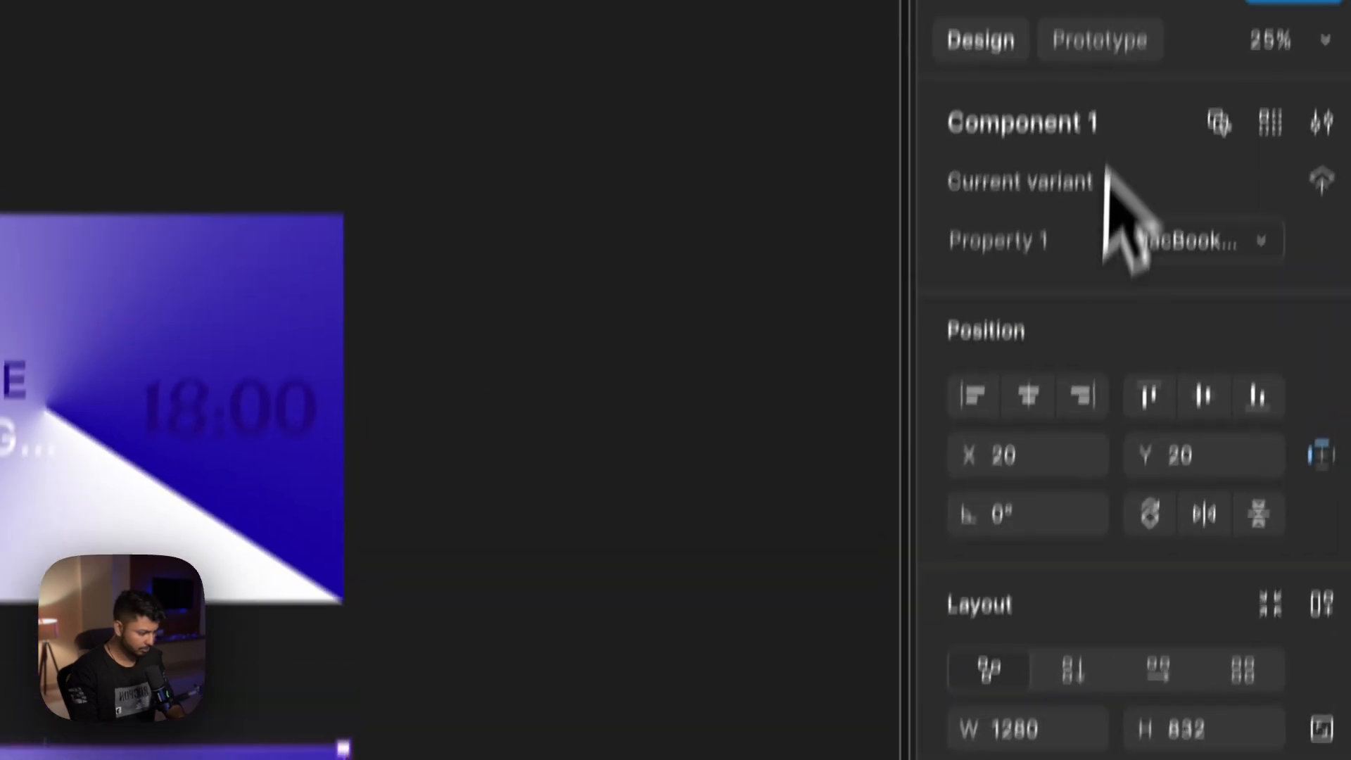
pyautogui.click(1095, 36)
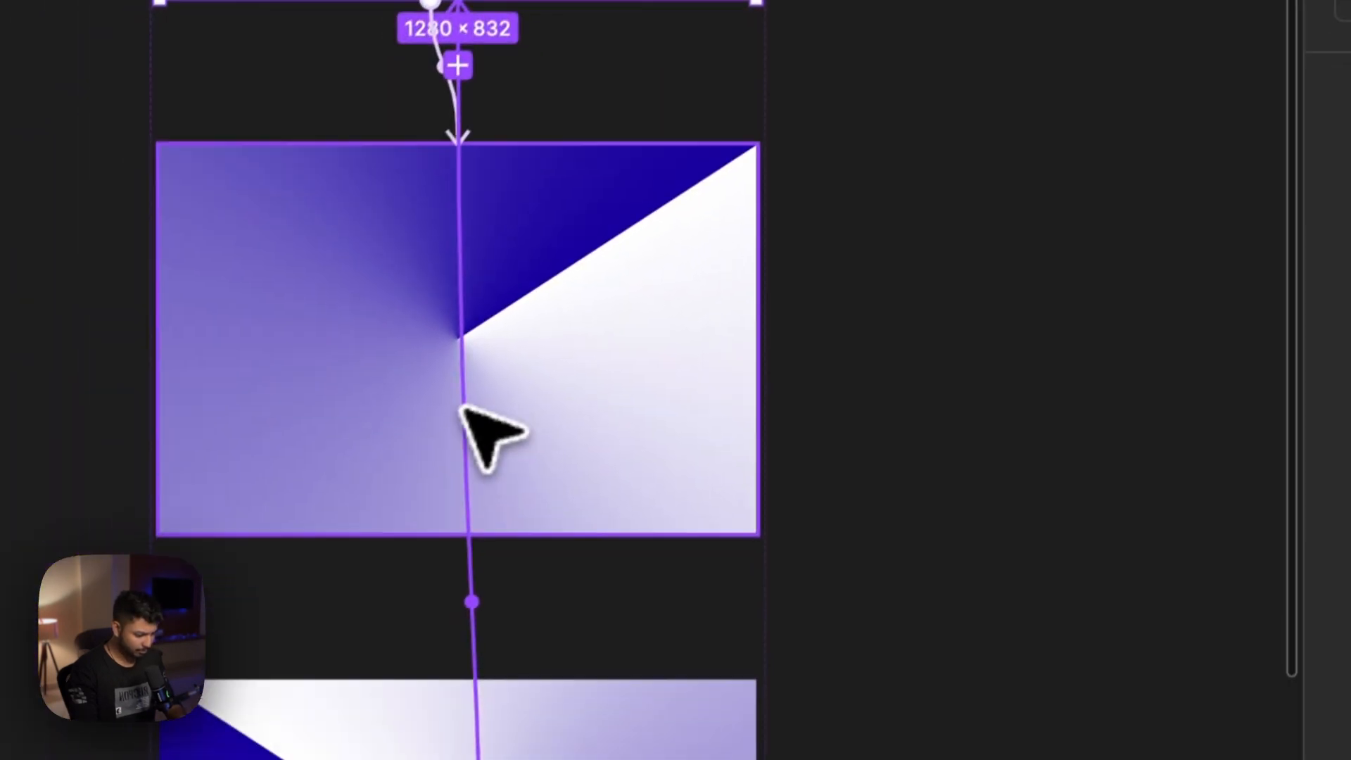
pyautogui.click(470, 397)
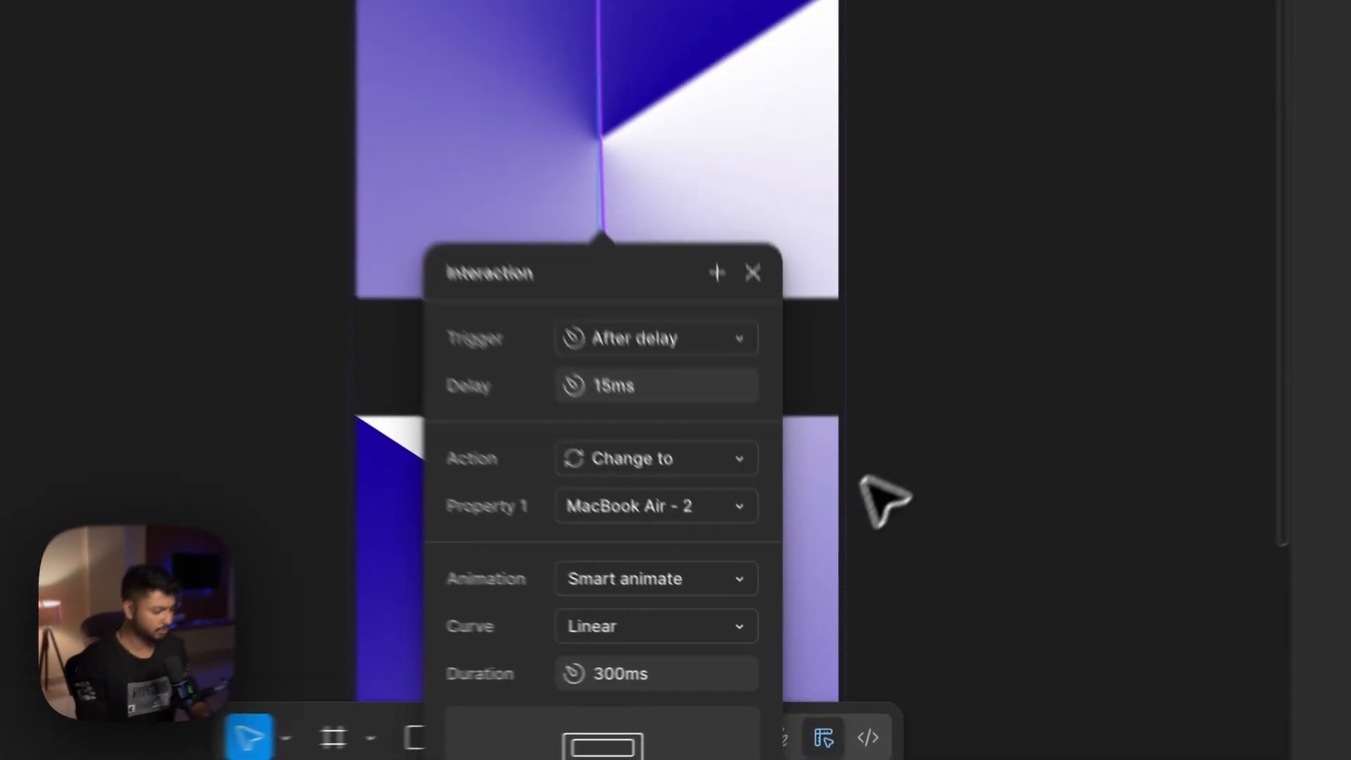
pyautogui.click(850, 581)
pyautogui.click(248, 17)
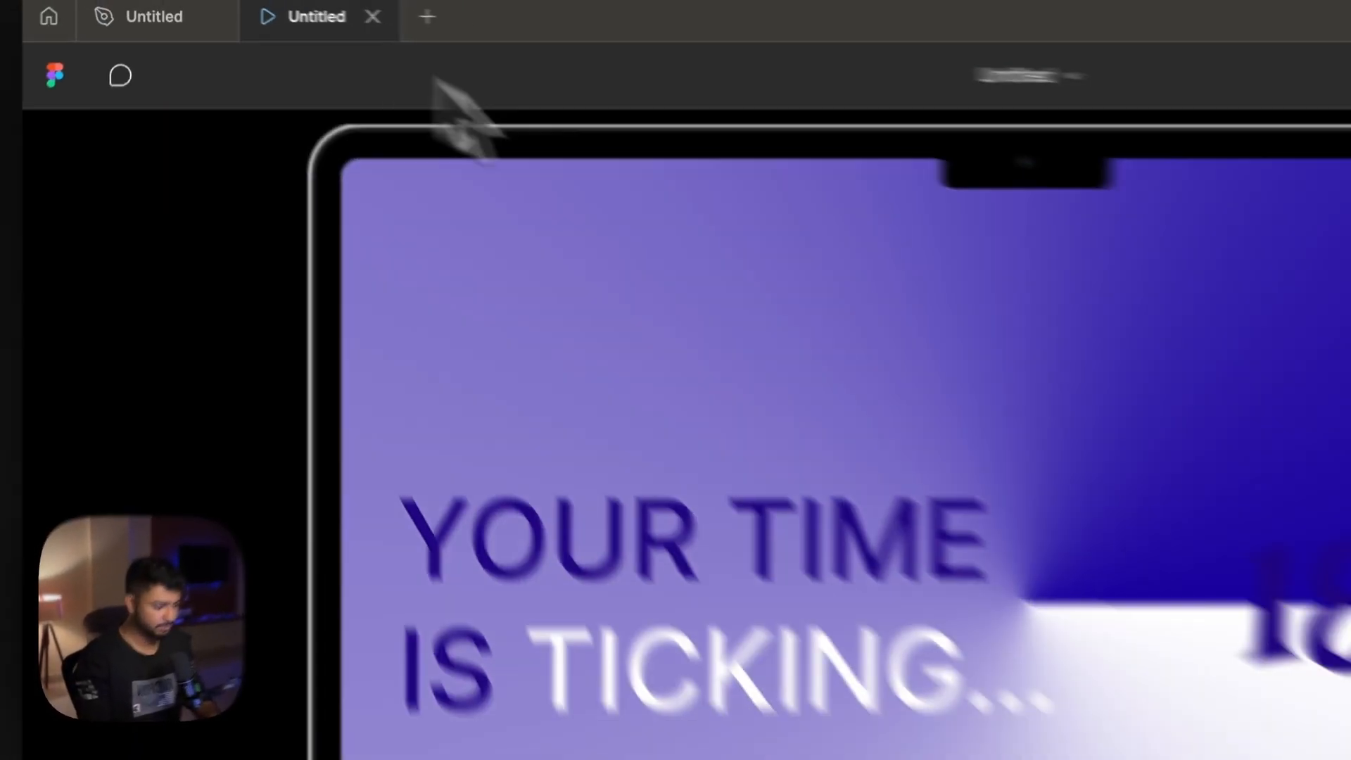